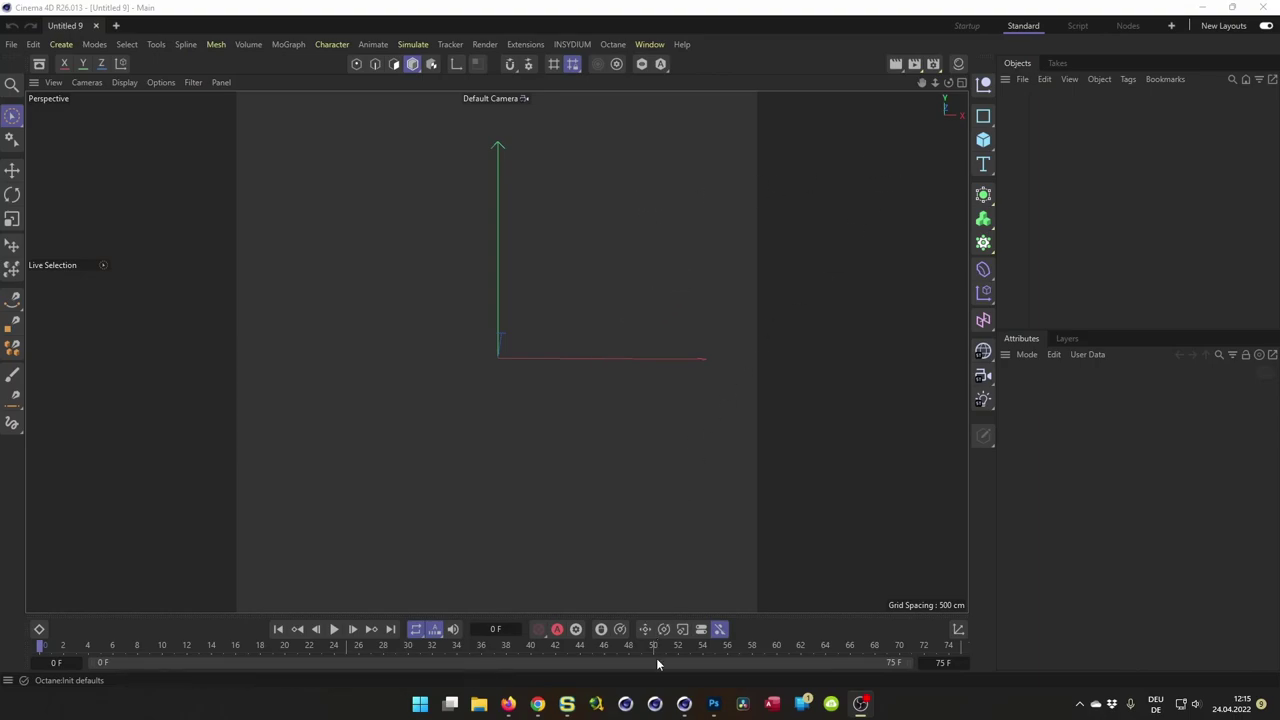
# - Watch the ocean-sphere and lighthouse video posts on Instagram, then hide the browser
pyautogui.click(538, 705)
pyautogui.scroll(4, 548, 436)
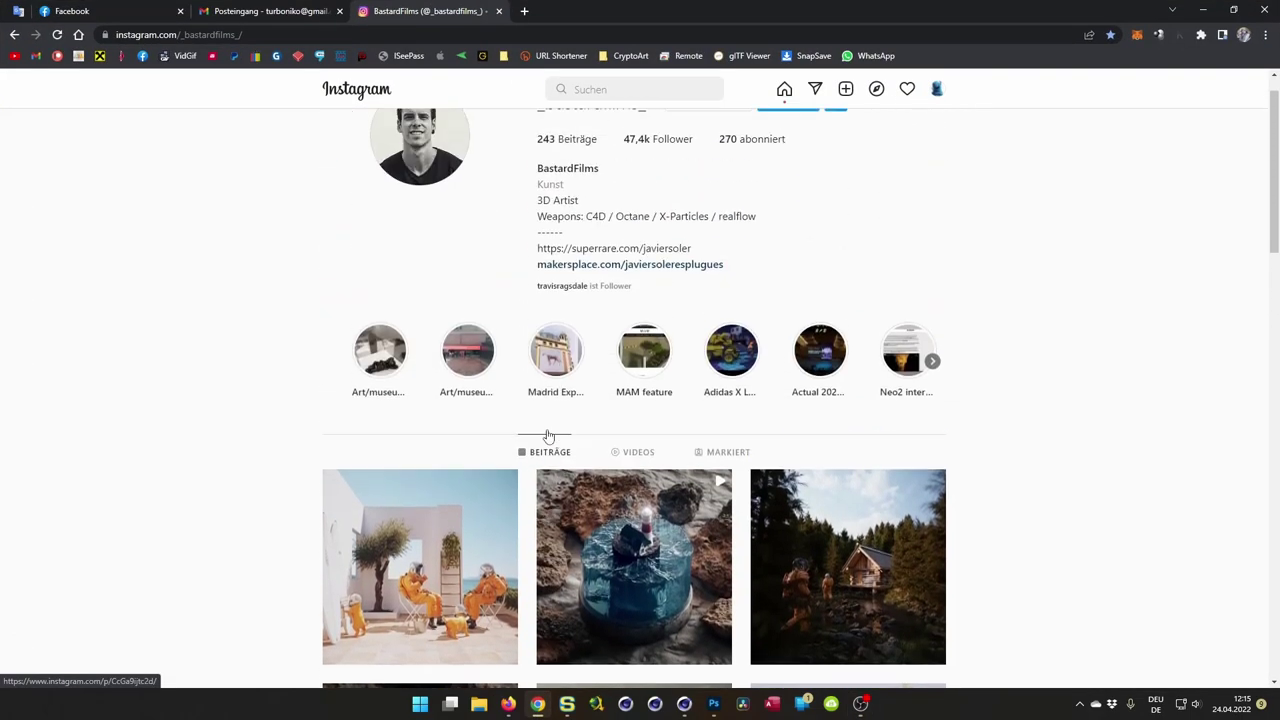
pyautogui.scroll(-2, 670, 235)
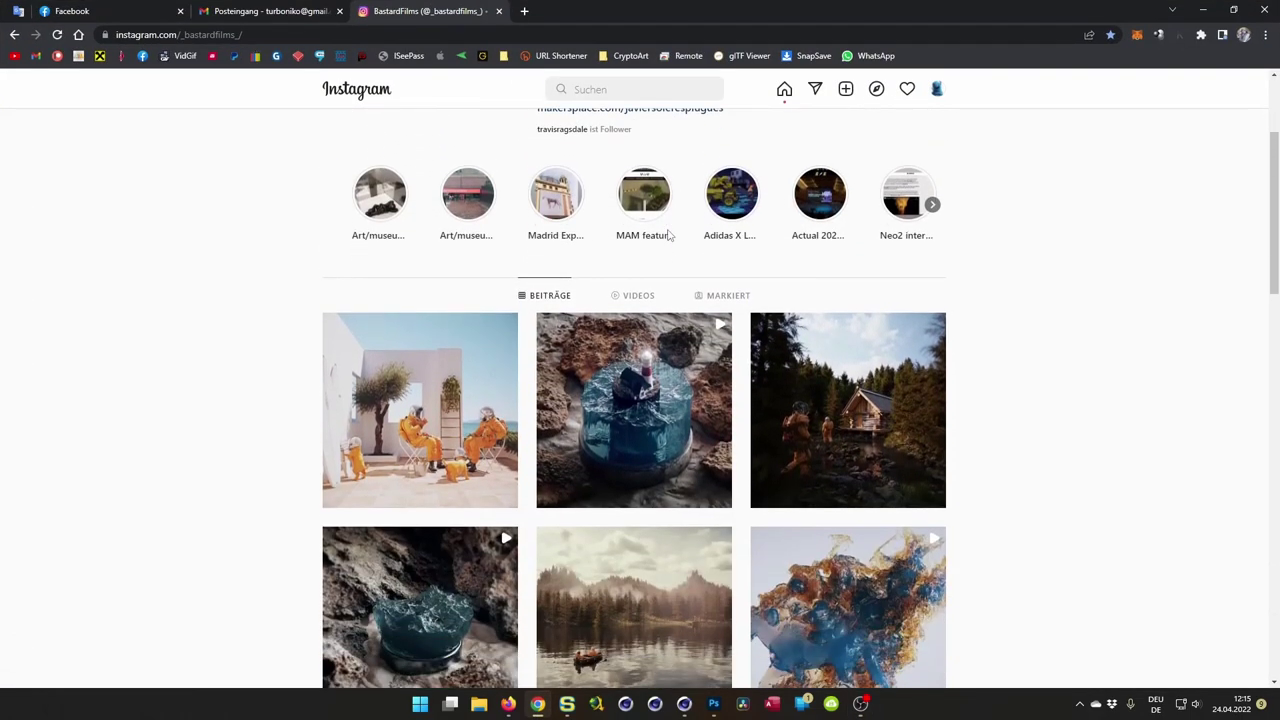
pyautogui.scroll(-1, 670, 235)
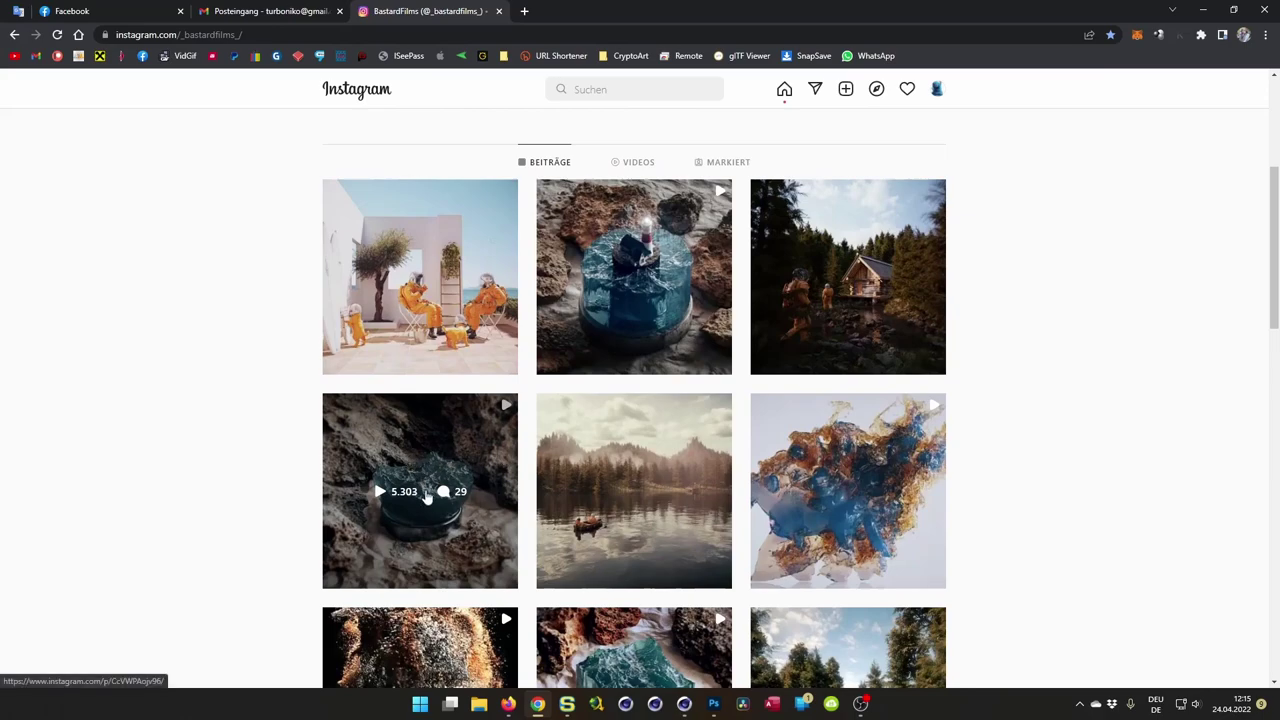
pyautogui.click(400, 539)
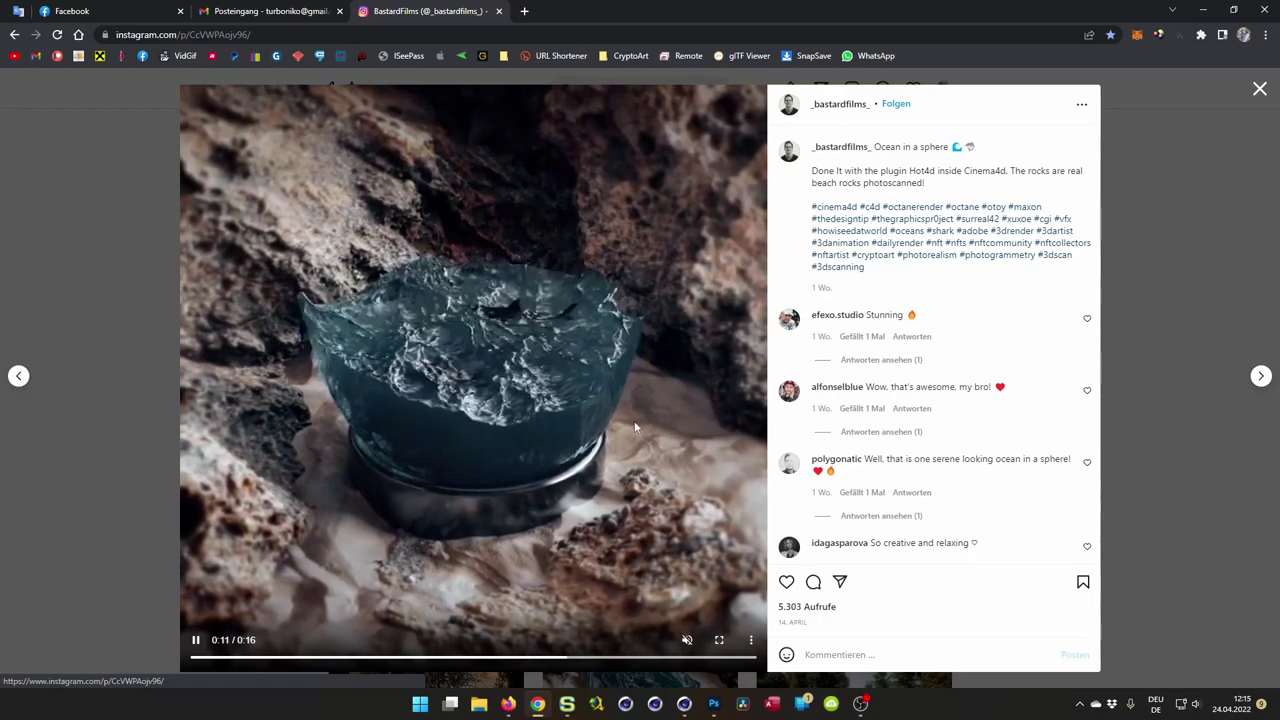
pyautogui.click(1150, 216)
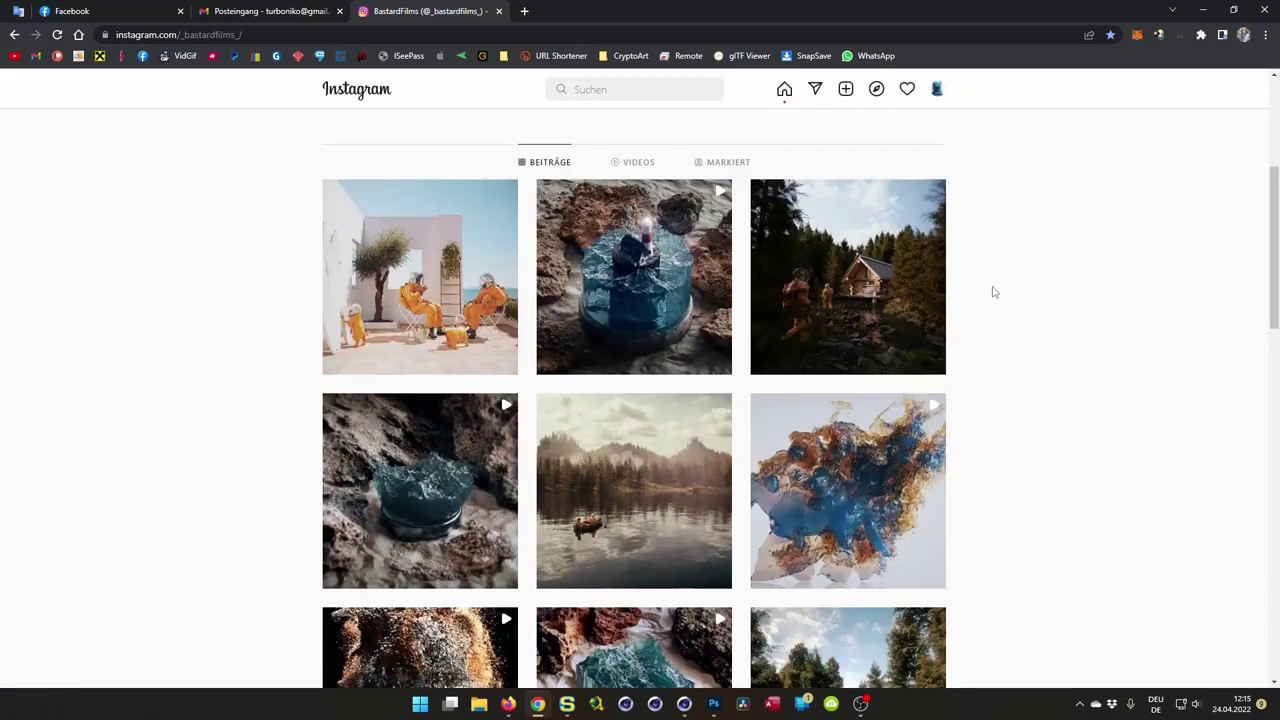
pyautogui.click(545, 365)
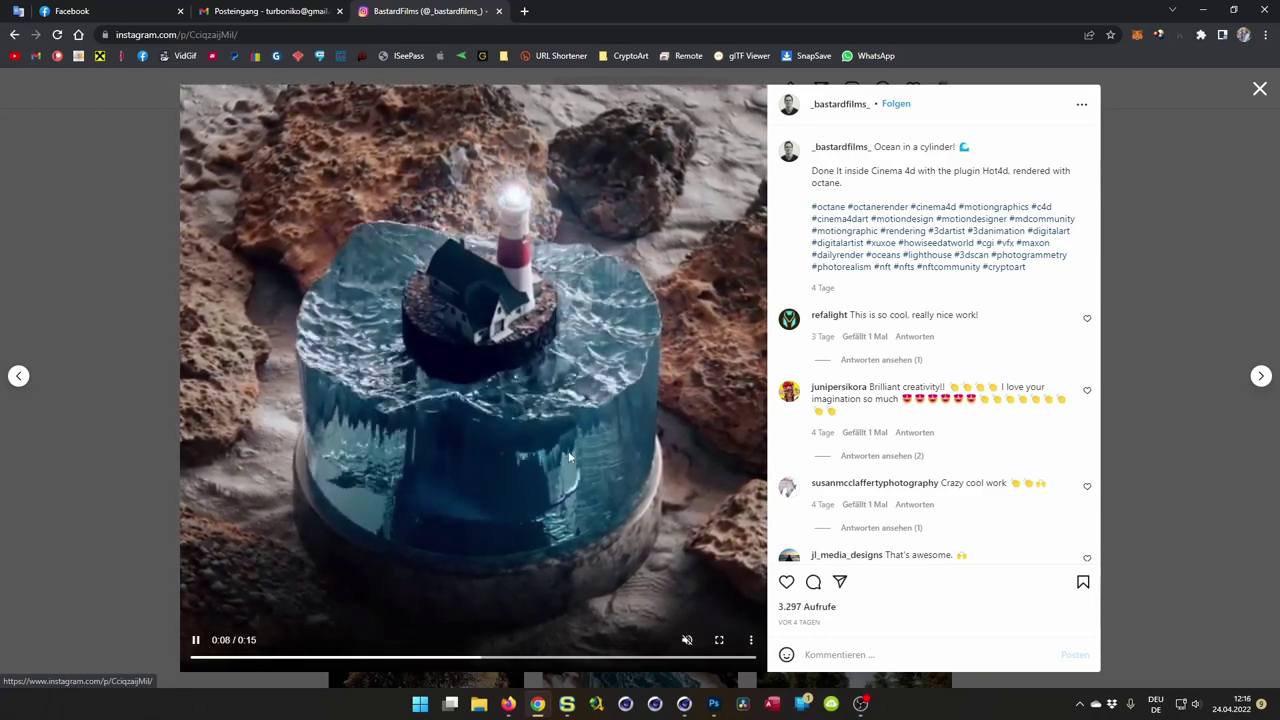
pyautogui.click(1197, 285)
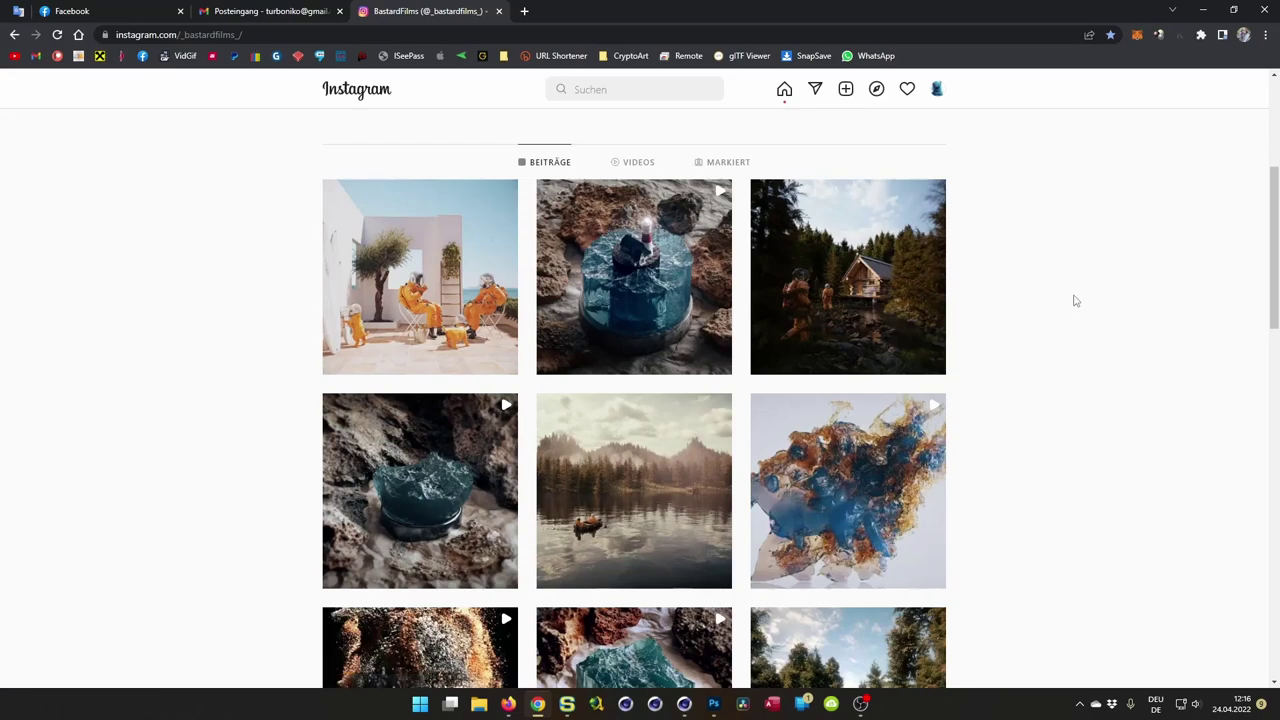
pyautogui.click(1203, 10)
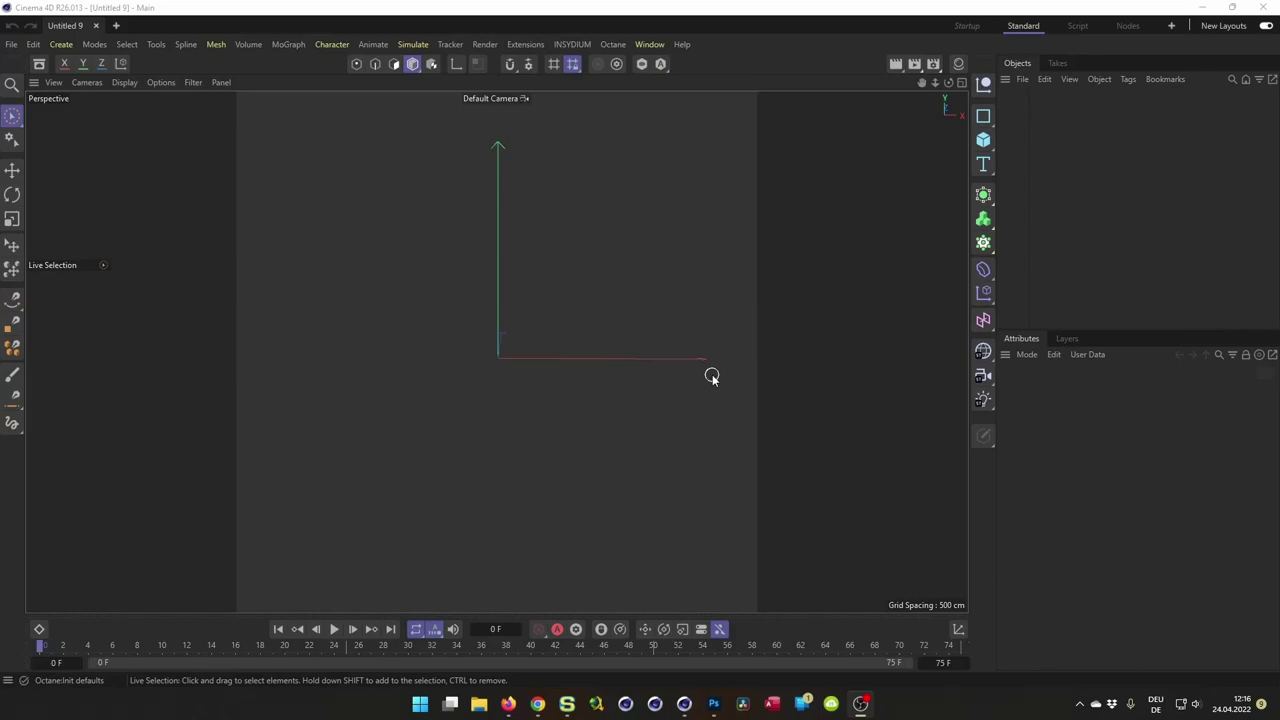
# - Search the Asset Browser for 'shar' and open Shark.c4d
pyautogui.click(39, 63)
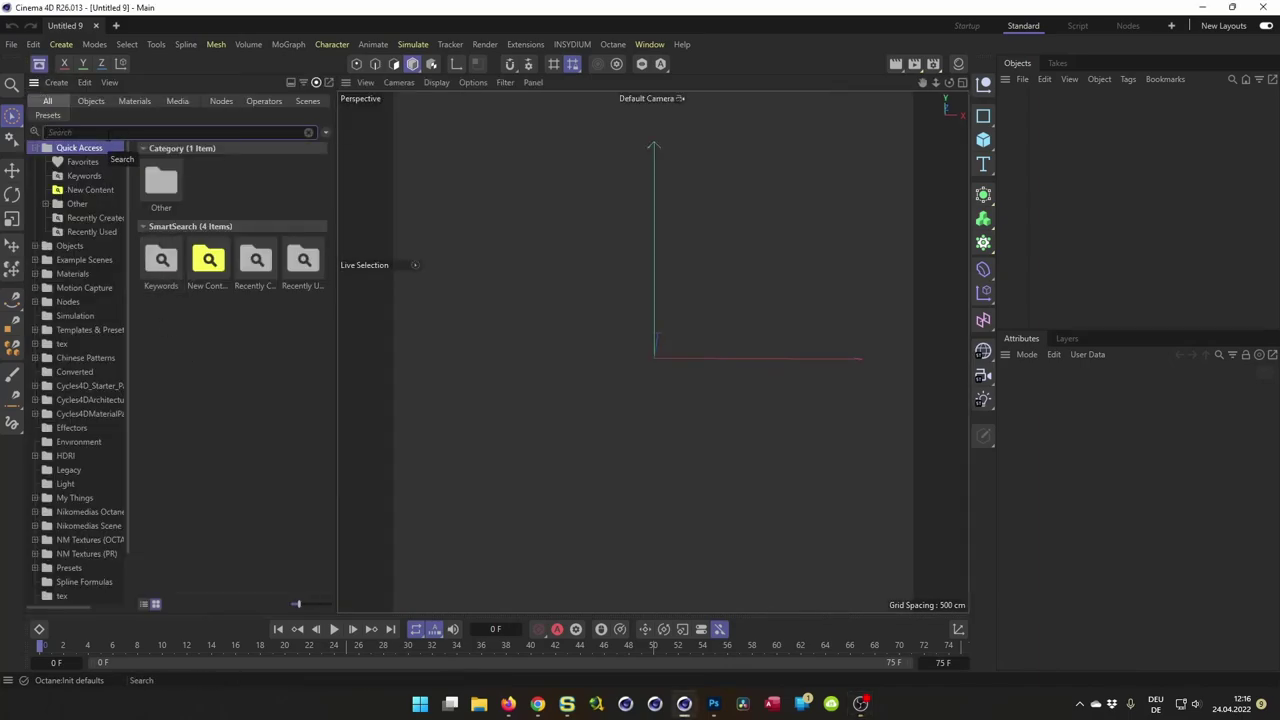
pyautogui.write('shar')
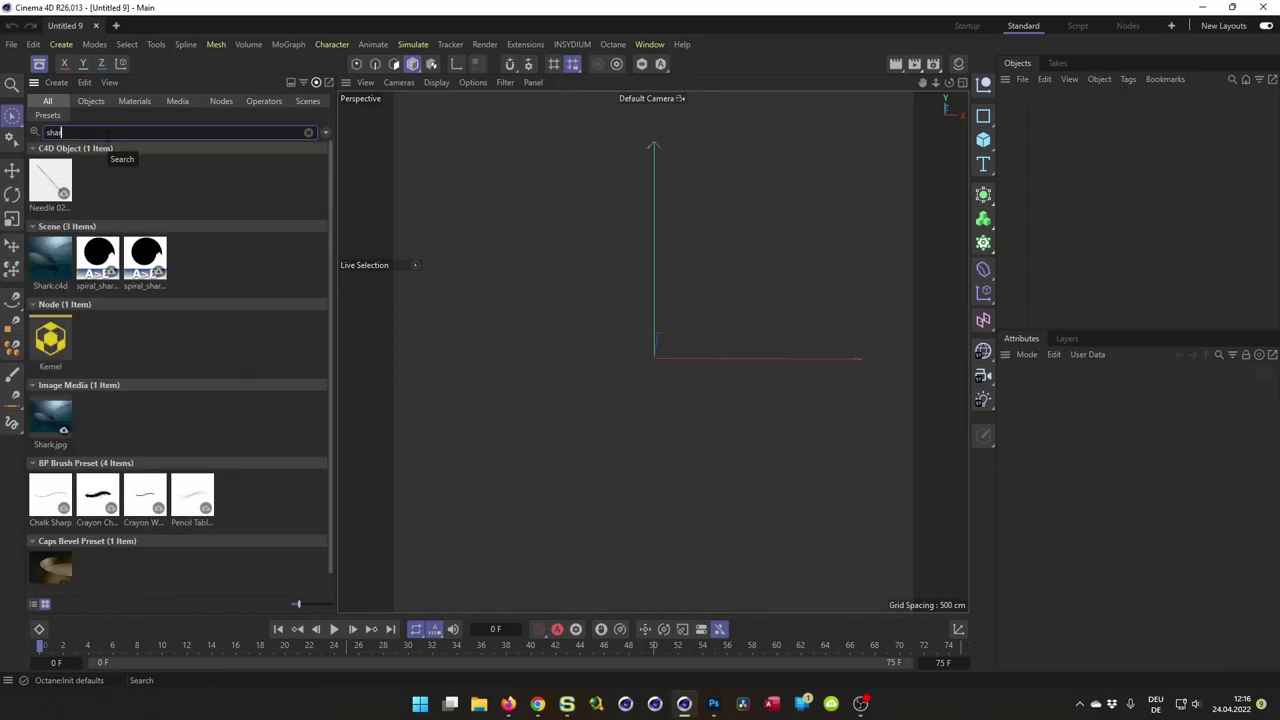
pyautogui.doubleClick(48, 262)
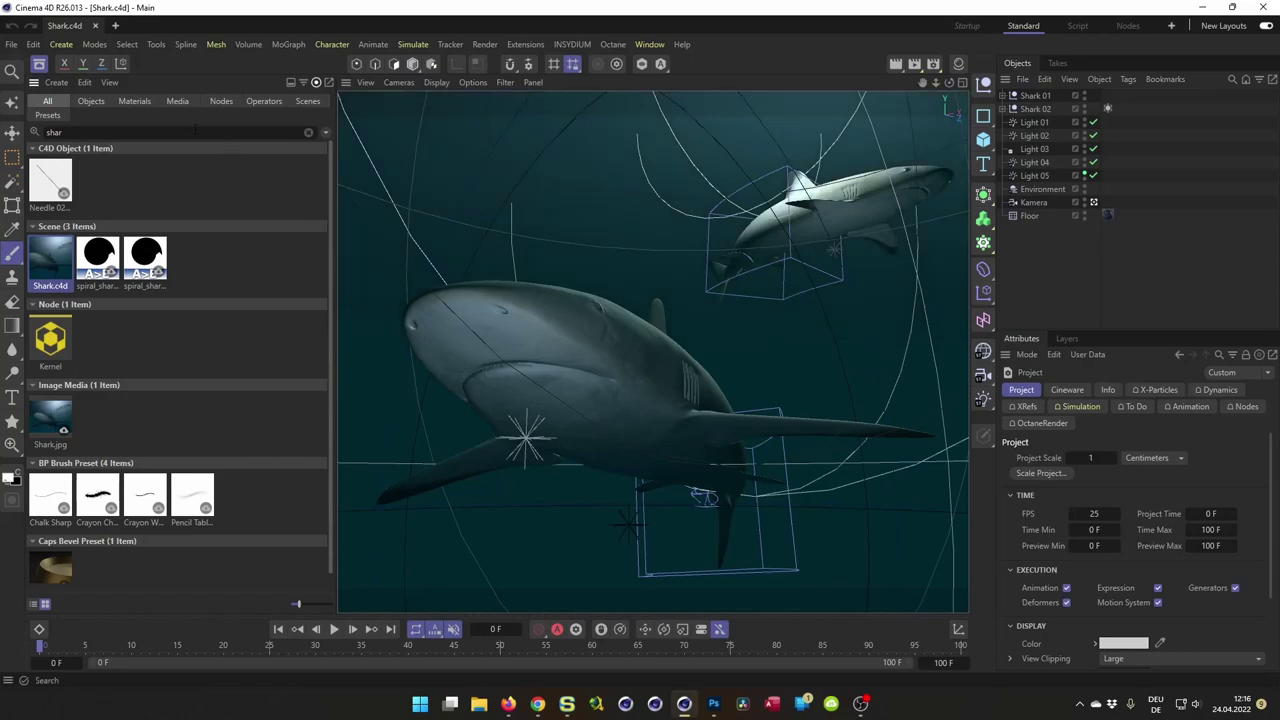
# - Select the Shark 01 group and start a new empty document
pyautogui.click(39, 63)
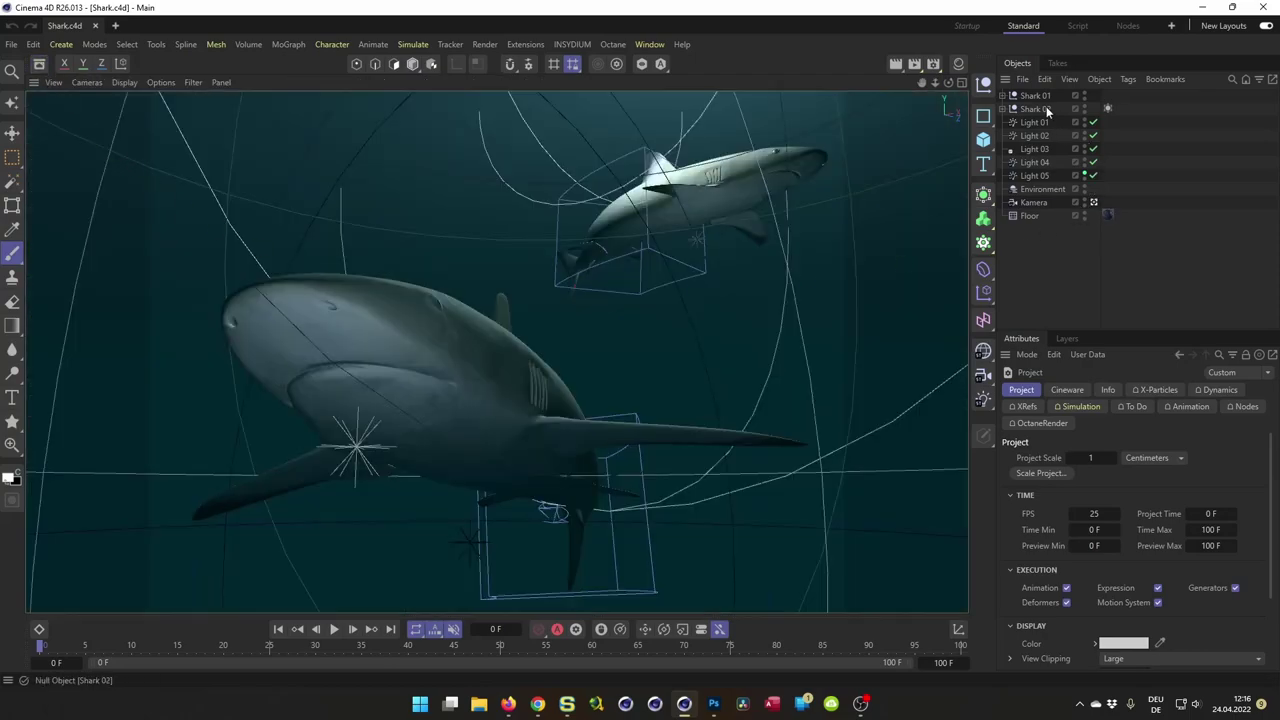
pyautogui.click(1037, 98)
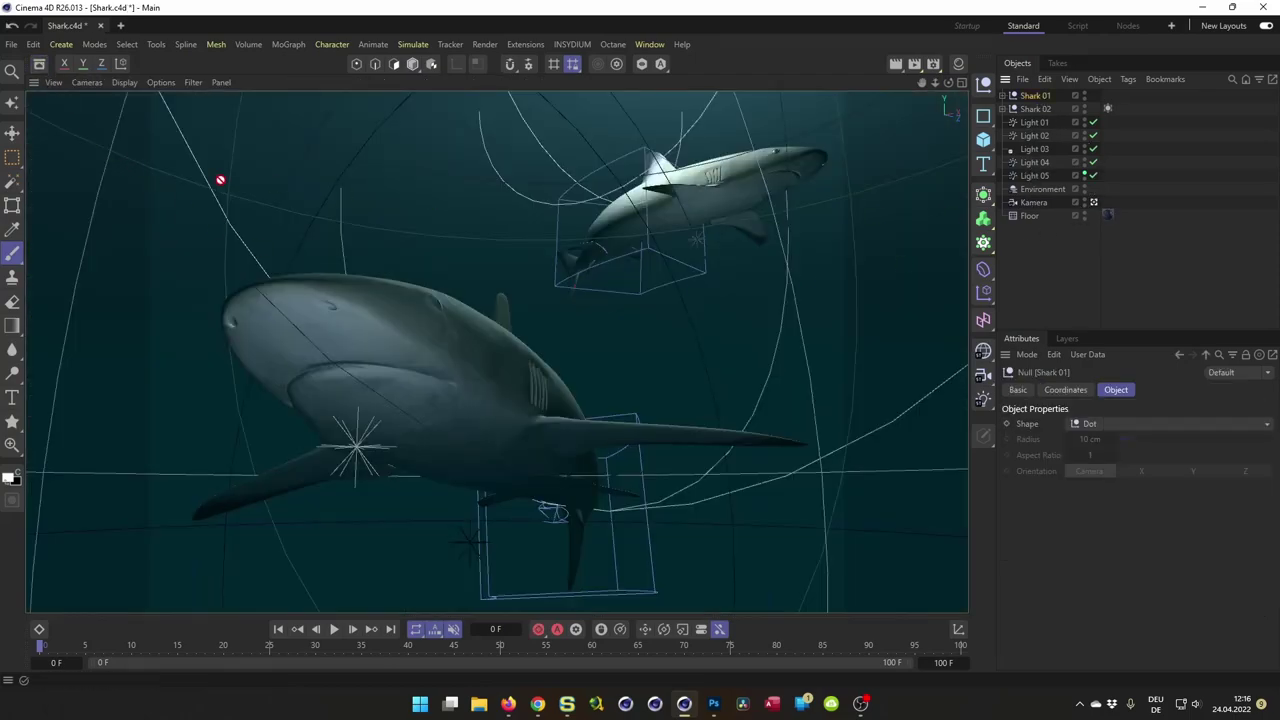
pyautogui.click(120, 25)
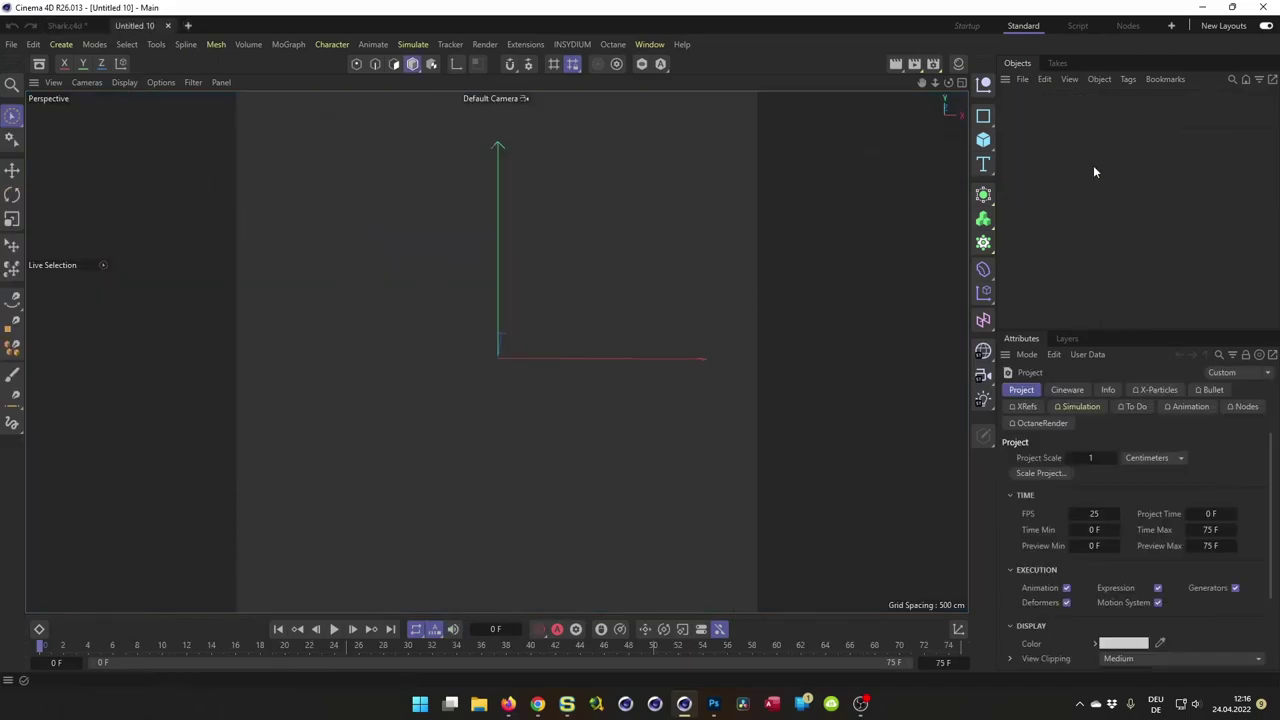
# - Paste Shark 01 into Untitled 10 and set its position to X 0, Y 0, Z 0
pyautogui.hotkey('ctrl', 'v')
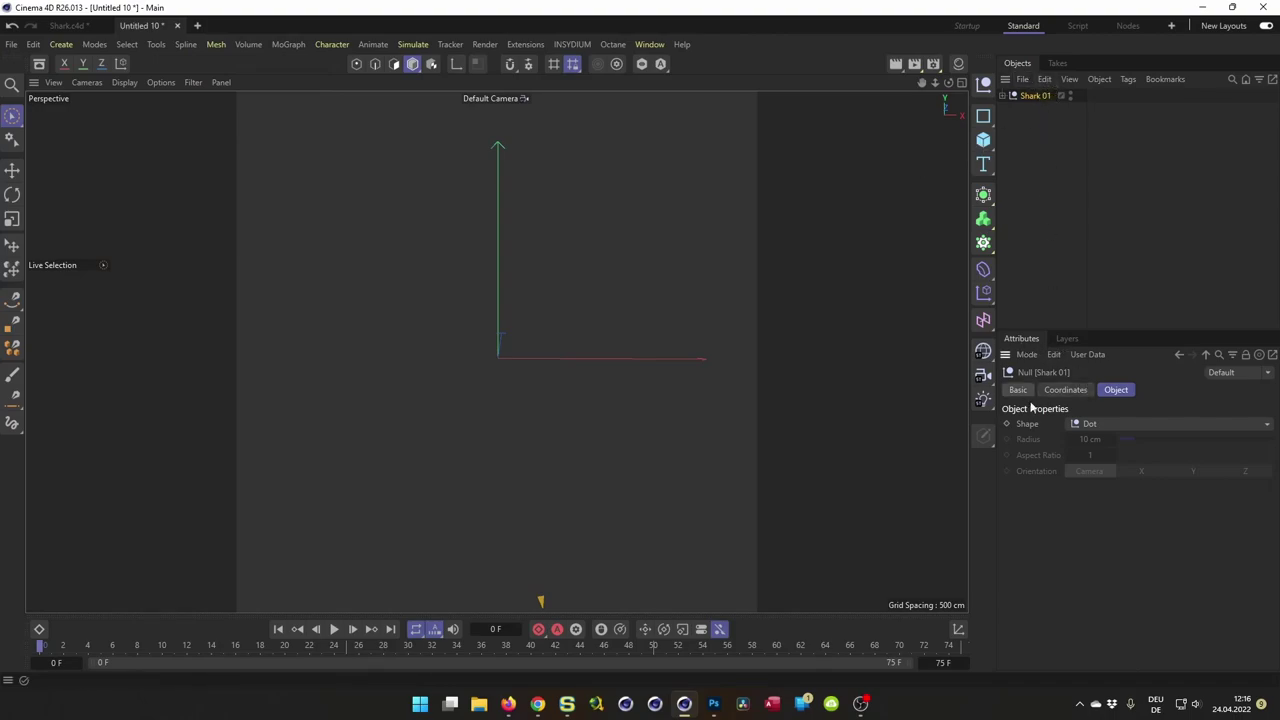
pyautogui.click(1065, 390)
pyautogui.doubleClick(1080, 443)
pyautogui.write('0')
pyautogui.press('Tab')
pyautogui.write('0')
pyautogui.press('Tab')
pyautogui.write('0')
pyautogui.press('Return')
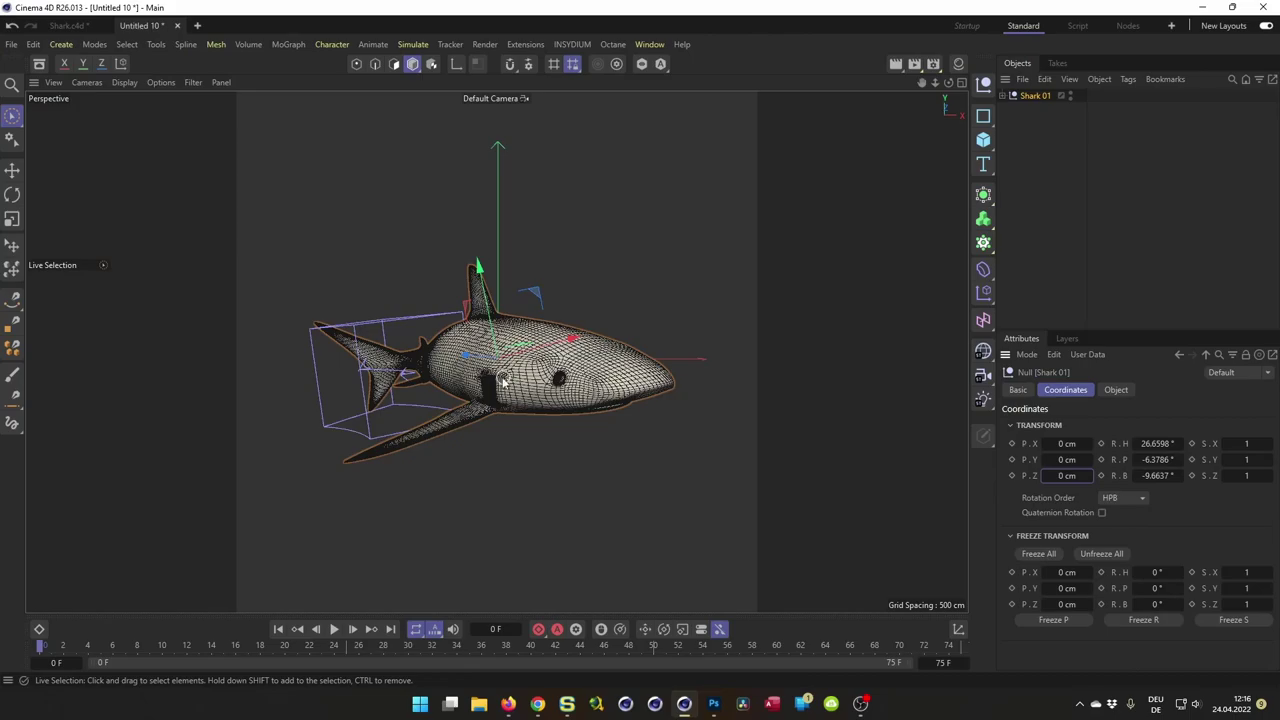
pyautogui.keyDown('alt'); pyautogui.moveTo(505, 375); pyautogui.dragTo(645, 444); pyautogui.keyUp('alt')
pyautogui.scroll(-5, 600, 400)
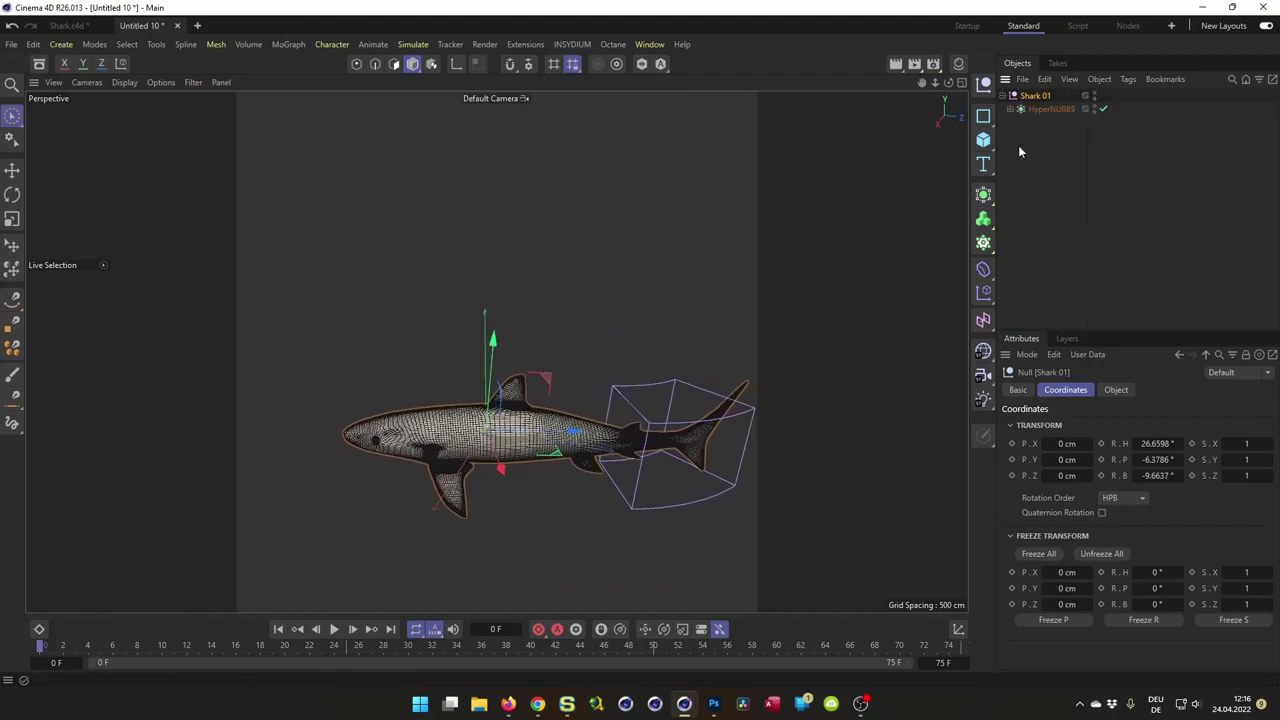
# - Expand HyperNURBS and select the Biege-Objekt bend deformer
pyautogui.click(1010, 108)
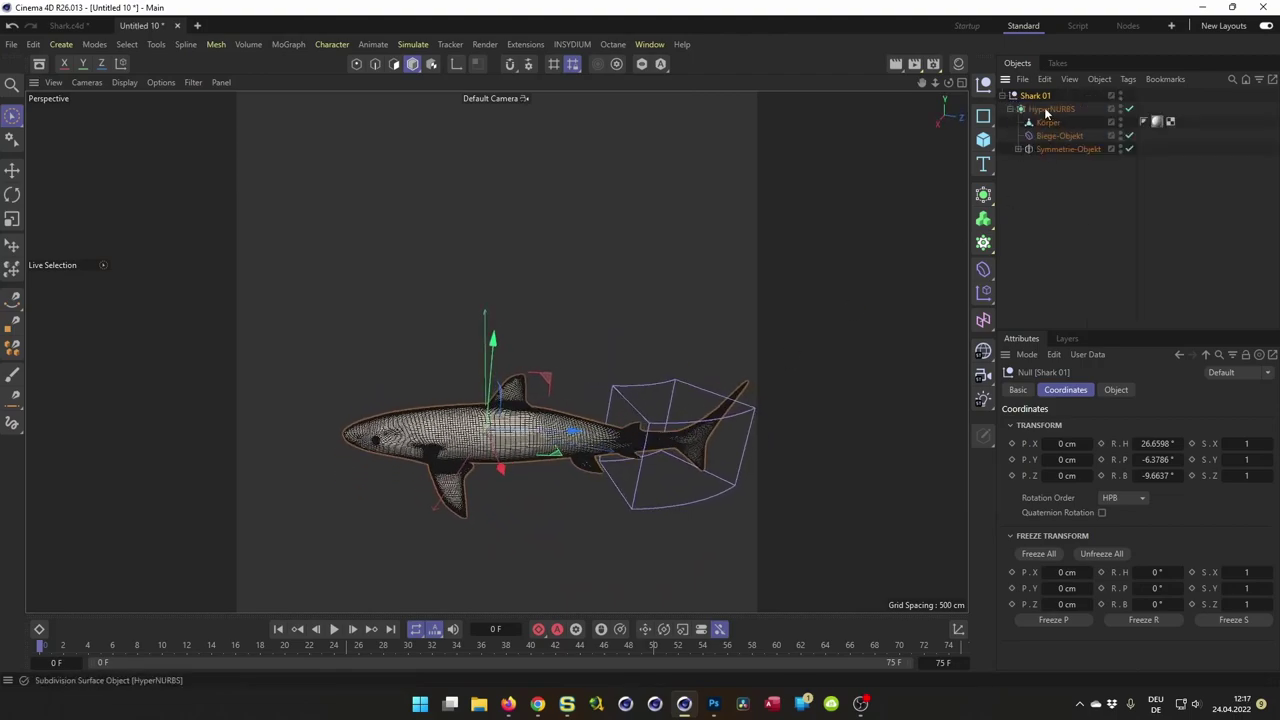
pyautogui.keyDown('alt'); pyautogui.moveTo(900, 300); pyautogui.dragTo(957, 279); pyautogui.keyUp('alt')
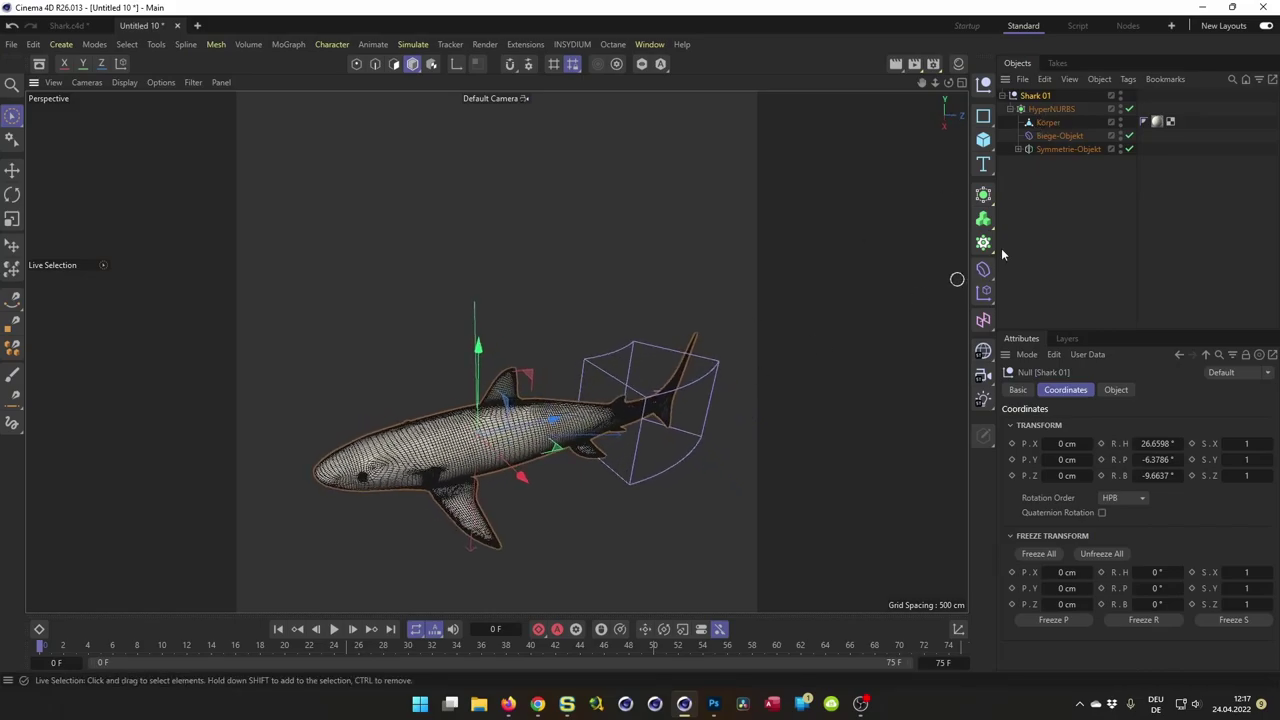
pyautogui.click(1055, 137)
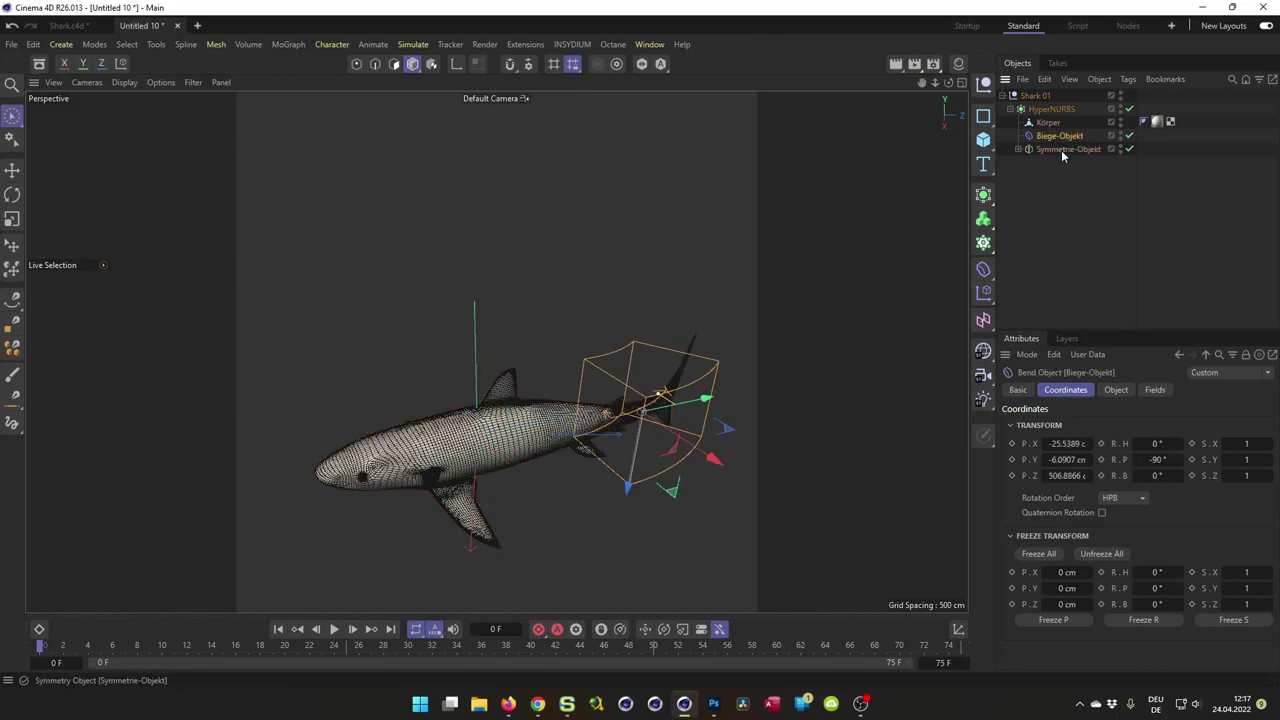
pyautogui.keyDown('alt'); pyautogui.moveTo(556, 390); pyautogui.dragTo(590, 392); pyautogui.keyUp('alt')
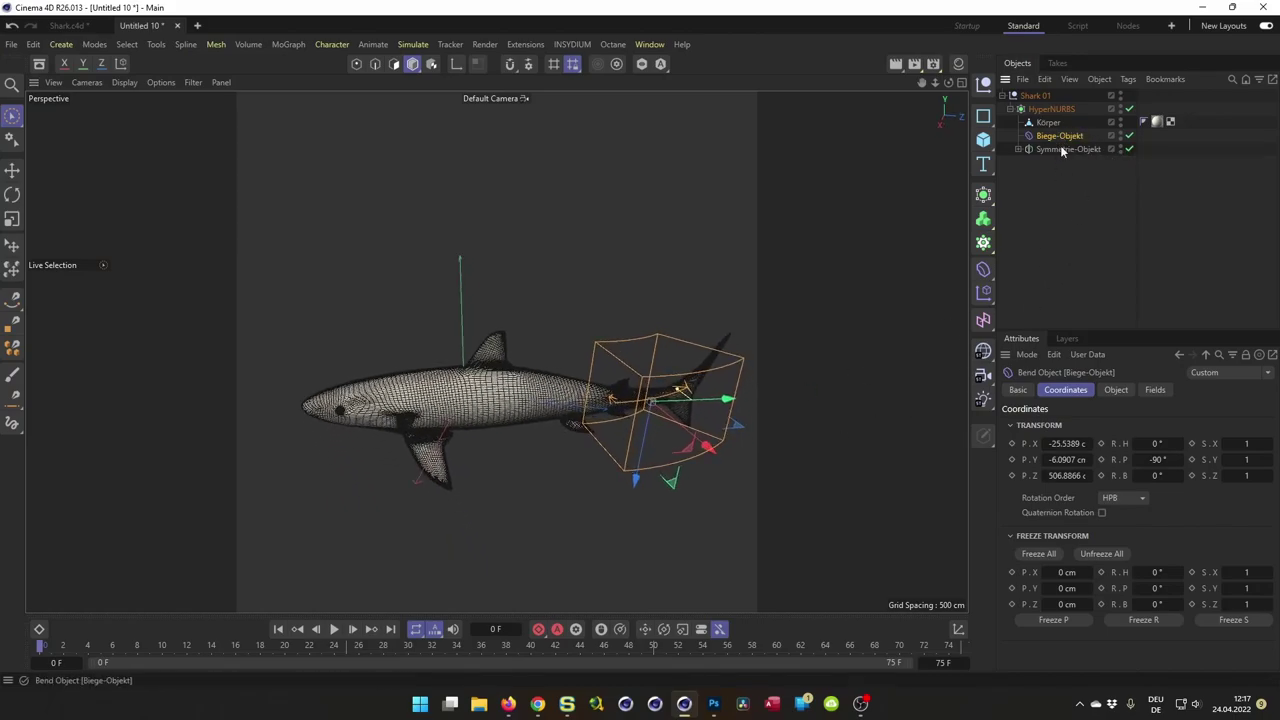
# - Bend the tail to about -65°, enable Keep Length, then ease it nearly straight
pyautogui.click(1114, 390)
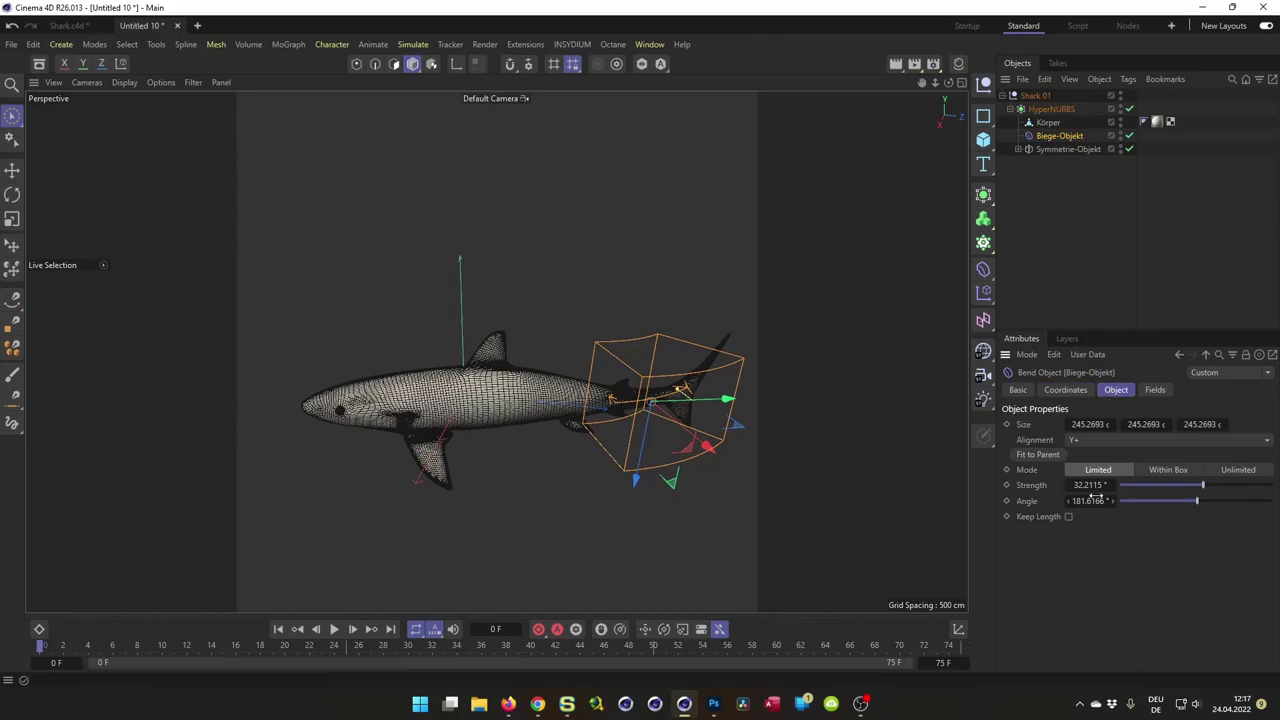
pyautogui.moveTo(1089, 485)
pyautogui.mouseDown()
pyautogui.moveTo(1031, 485)
pyautogui.moveTo(1077, 485)
pyautogui.mouseUp()
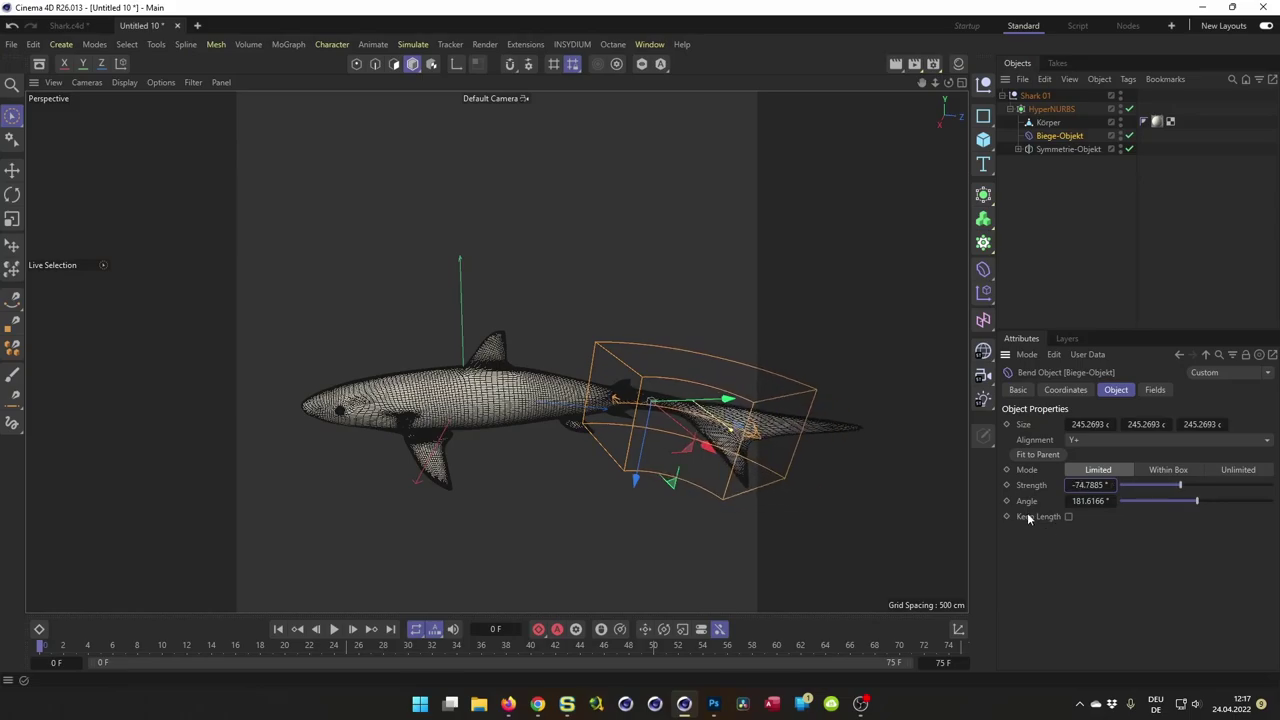
pyautogui.click(1068, 517)
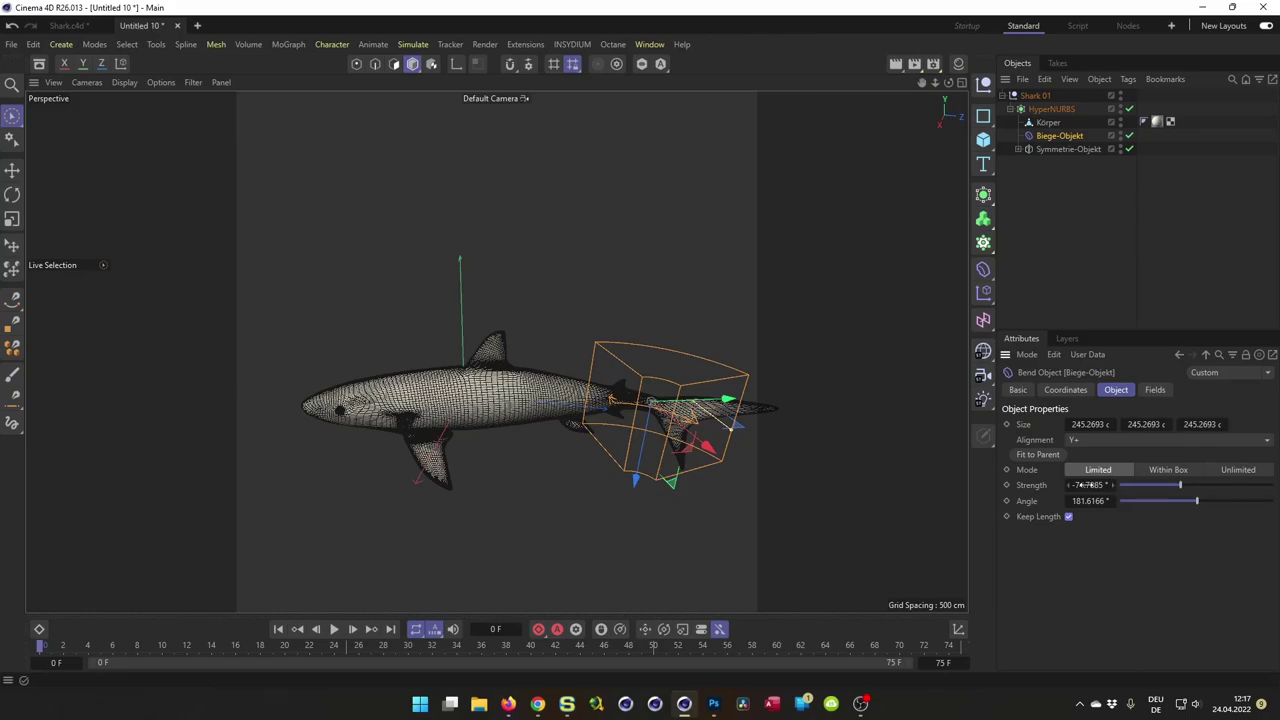
pyautogui.moveTo(1085, 485)
pyautogui.mouseDown()
pyautogui.moveTo(1125, 485)
pyautogui.moveTo(1110, 485)
pyautogui.mouseUp()
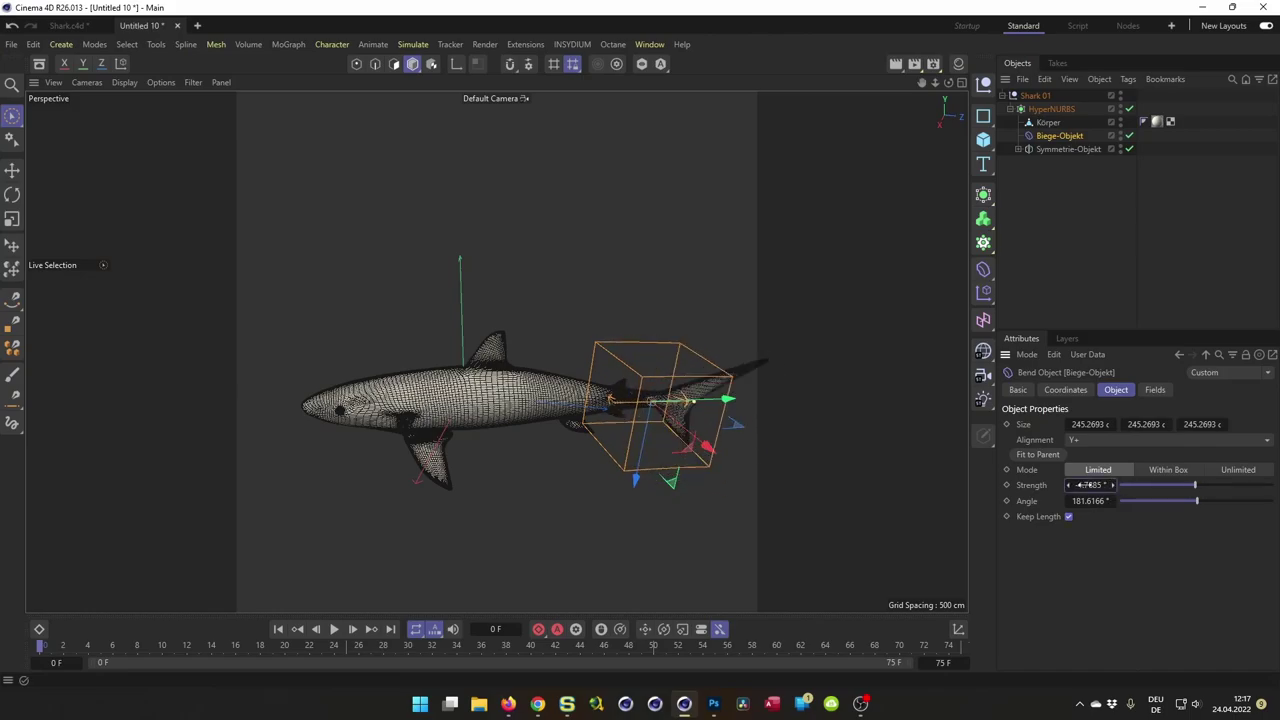
# - Stretch the bend cage along the shark from a maximised Top view
pyautogui.moveTo(1133, 424); pyautogui.dragTo(1150, 424)
pyautogui.middleClick(726, 350)
pyautogui.middleClick(725, 252)
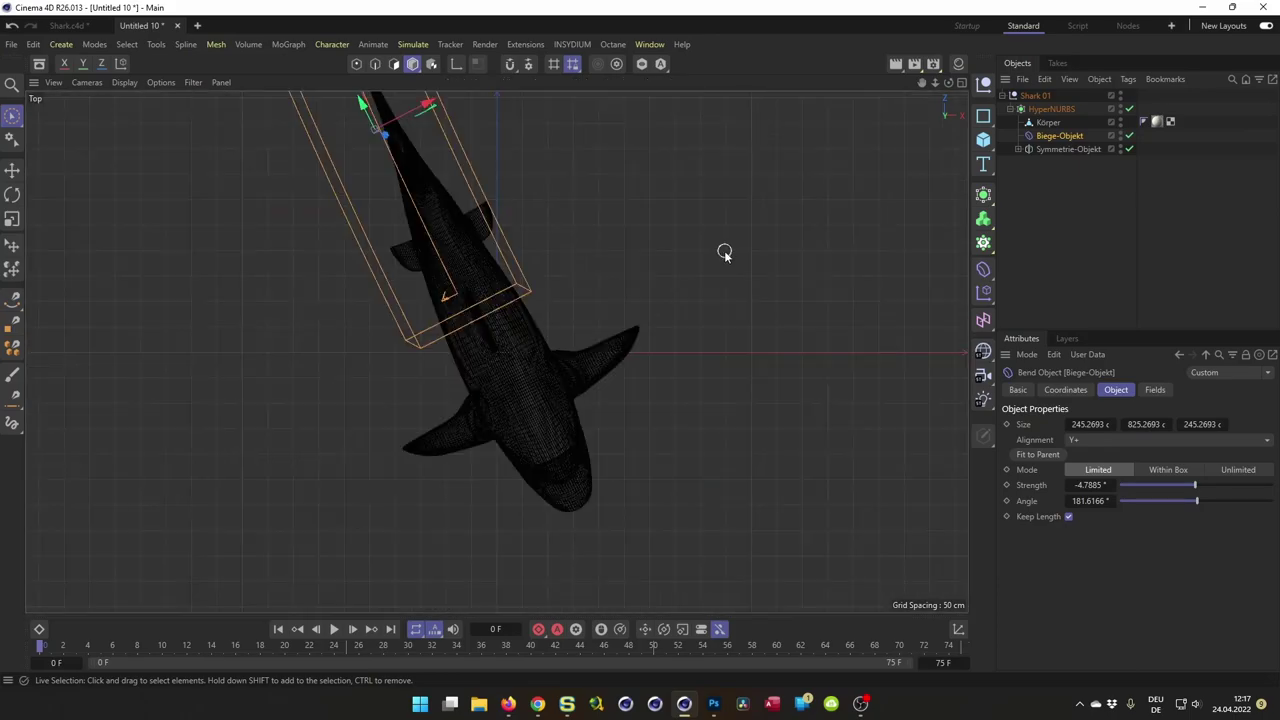
pyautogui.scroll(-3, 725, 252)
pyautogui.moveTo(473, 120); pyautogui.dragTo(487, 145)
pyautogui.middleClick(513, 308)
pyautogui.middleClick(390, 336)
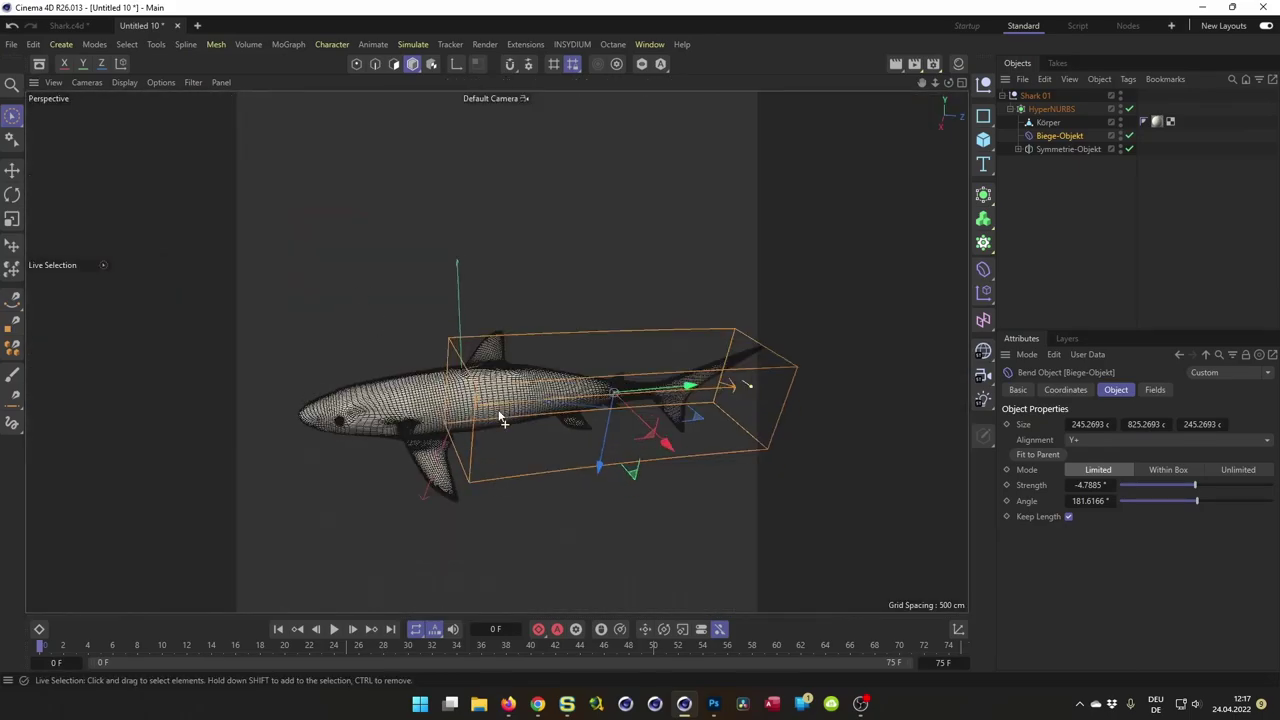
# - Lengthen the bend cage to 872.2693 cm and settle Strength at 12.2115°
pyautogui.moveTo(1103, 484); pyautogui.dragTo(1103, 485)
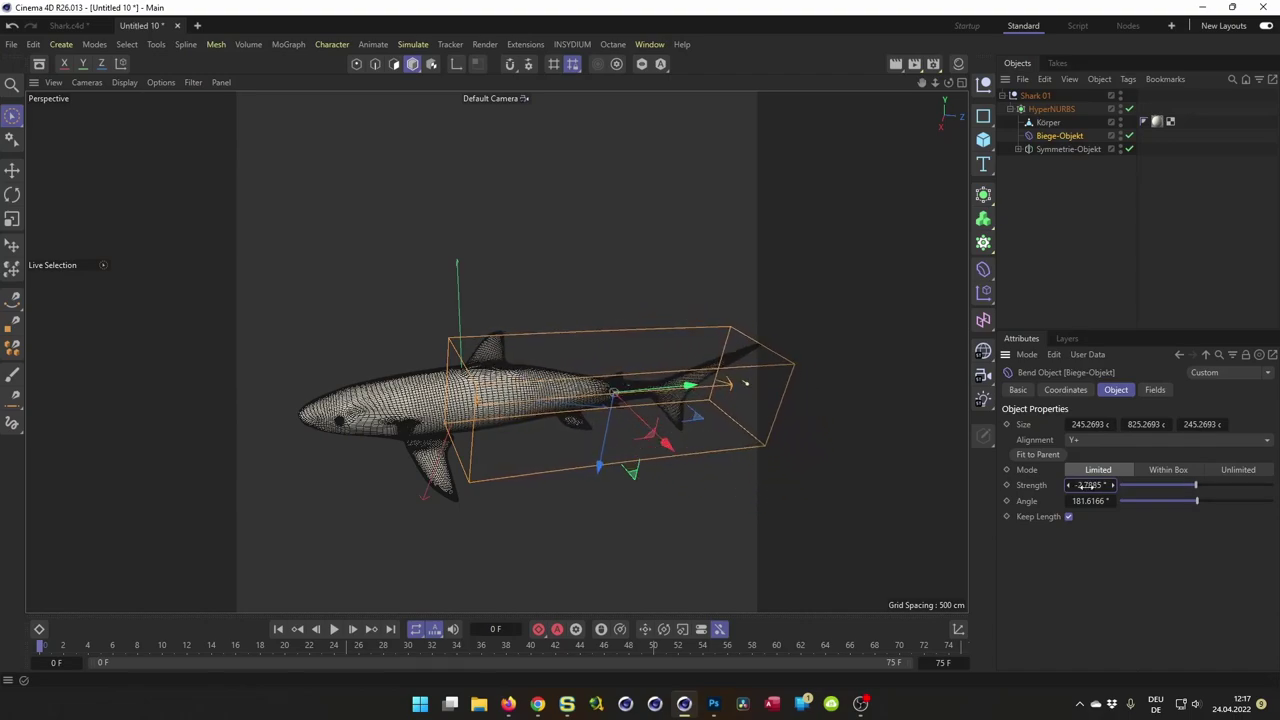
pyautogui.moveTo(745, 381); pyautogui.dragTo(683, 388)
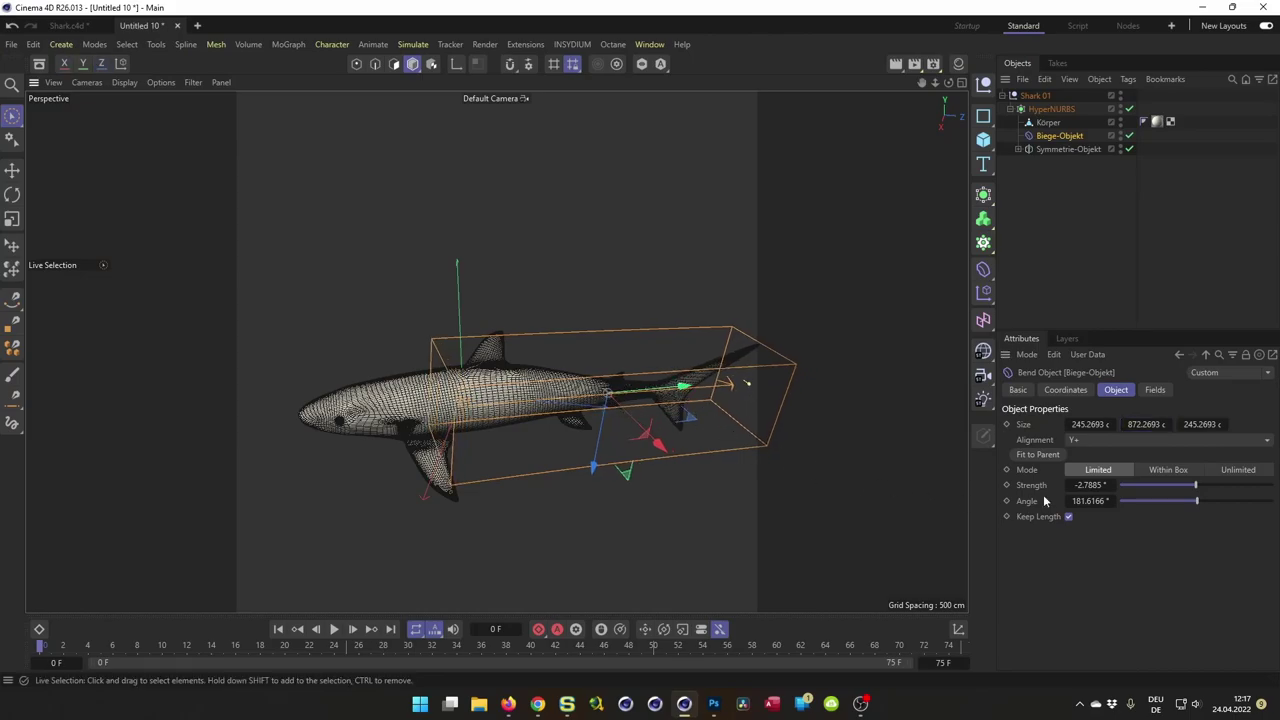
pyautogui.moveTo(1088, 484); pyautogui.dragTo(1088, 485)
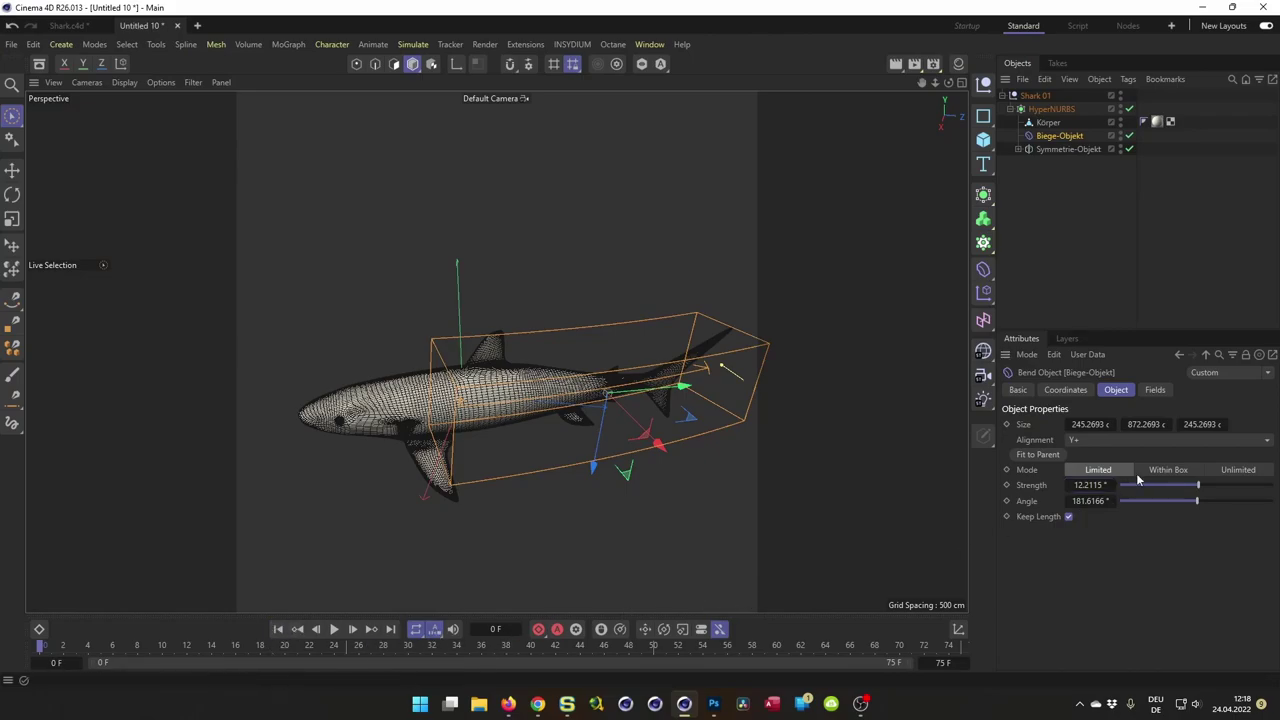
# - Keyframe the bend Strength at 35° on frame 0
pyautogui.doubleClick(1082, 484)
pyautogui.write('35')
pyautogui.press('Return')
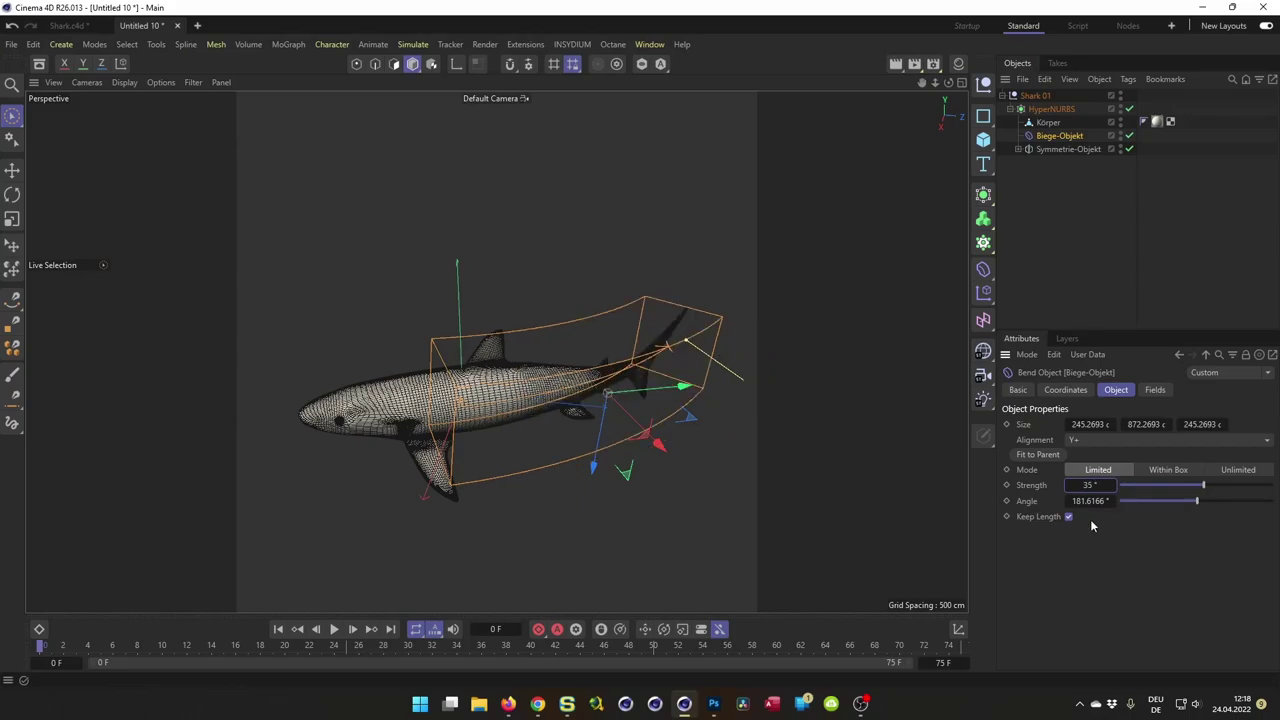
pyautogui.click(1007, 485)
# - Keyframe the bend Strength at -35° on frame 25
pyautogui.doubleClick(495, 629)
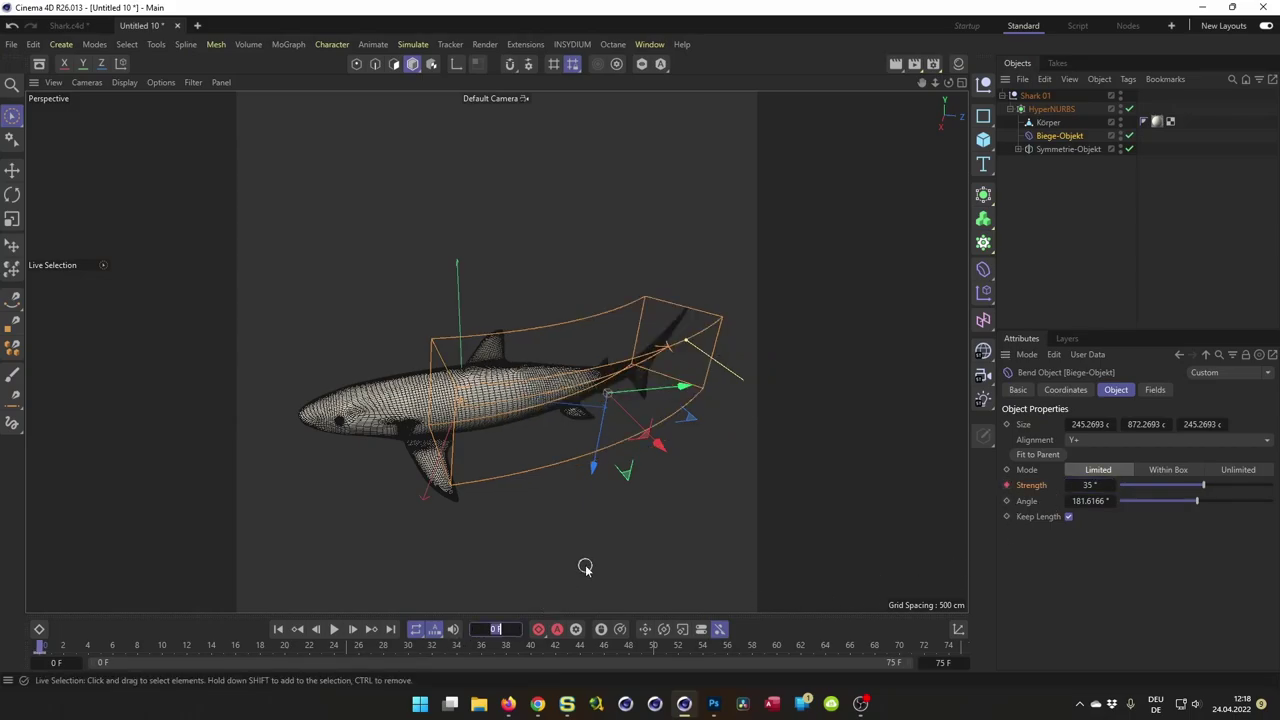
pyautogui.write('25')
pyautogui.press('Return')
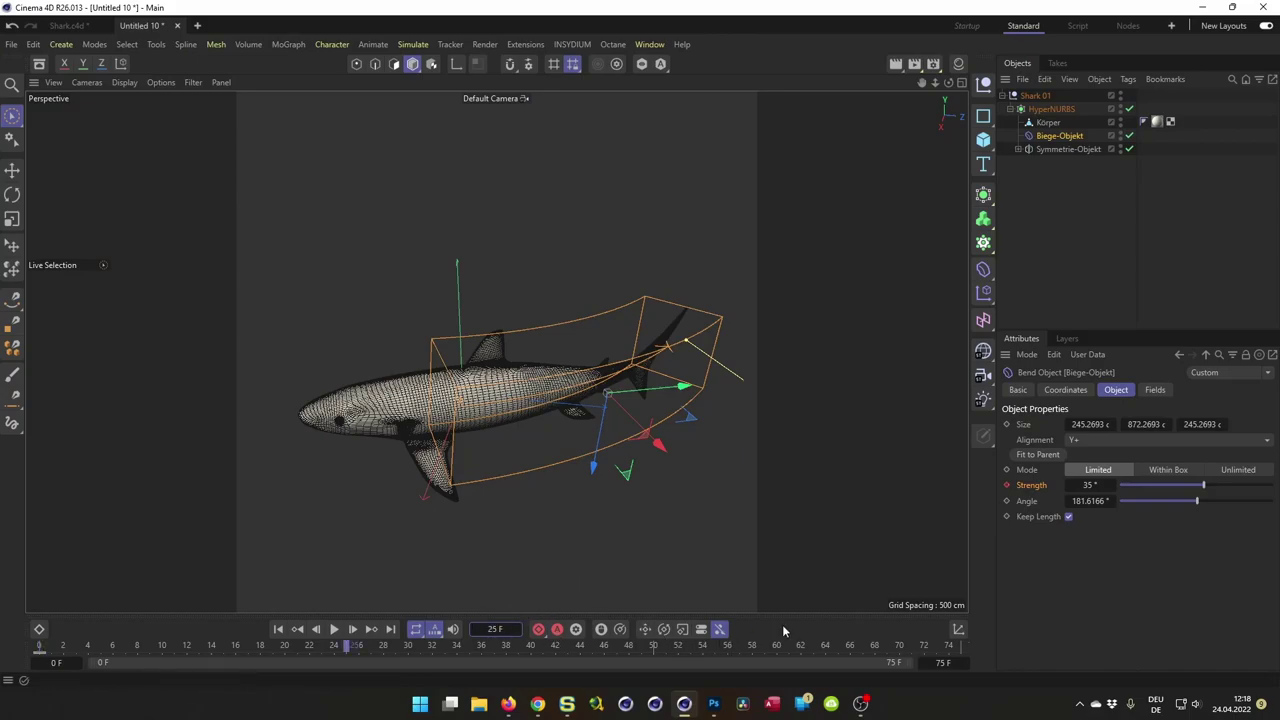
pyautogui.click(1091, 485)
pyautogui.write('-35')
pyautogui.press('Return')
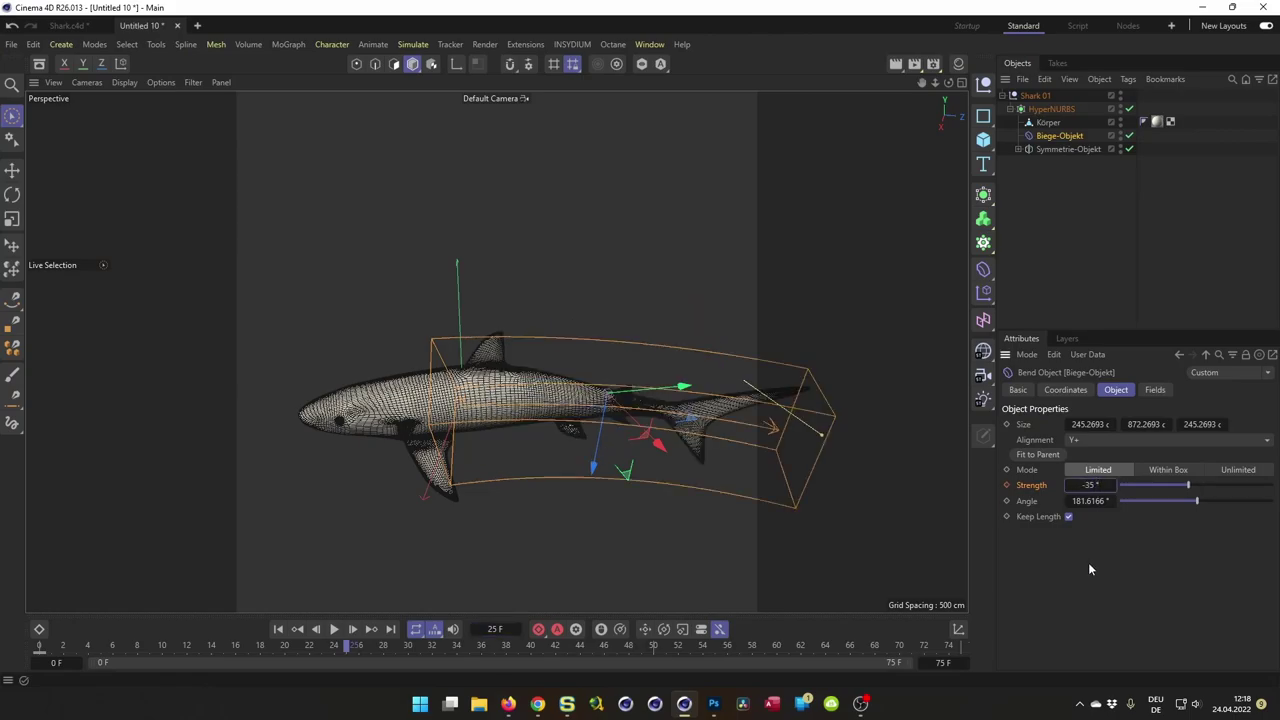
pyautogui.click(1007, 485)
# - Apply Ease Ease to both Strength keyframes in the Dope Sheet
pyautogui.click(39, 629)
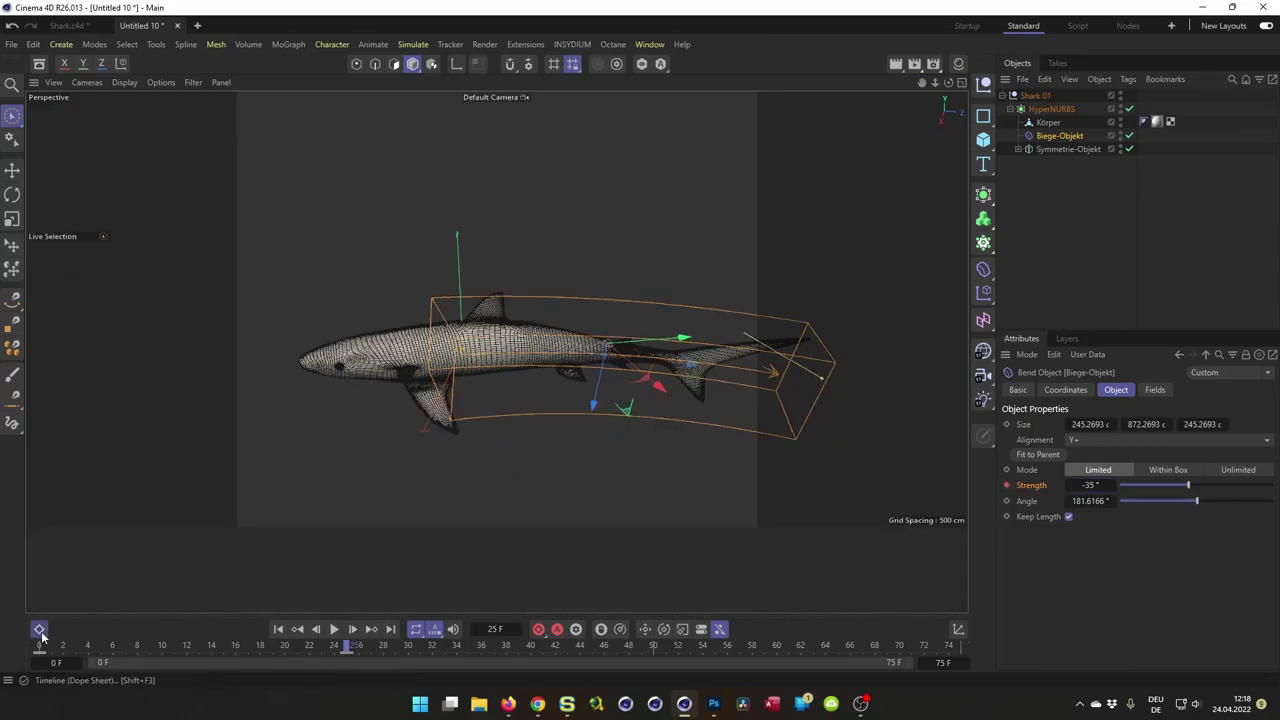
pyautogui.moveTo(196, 527); pyautogui.dragTo(226, 384)
pyautogui.moveTo(517, 511); pyautogui.dragTo(160, 466)
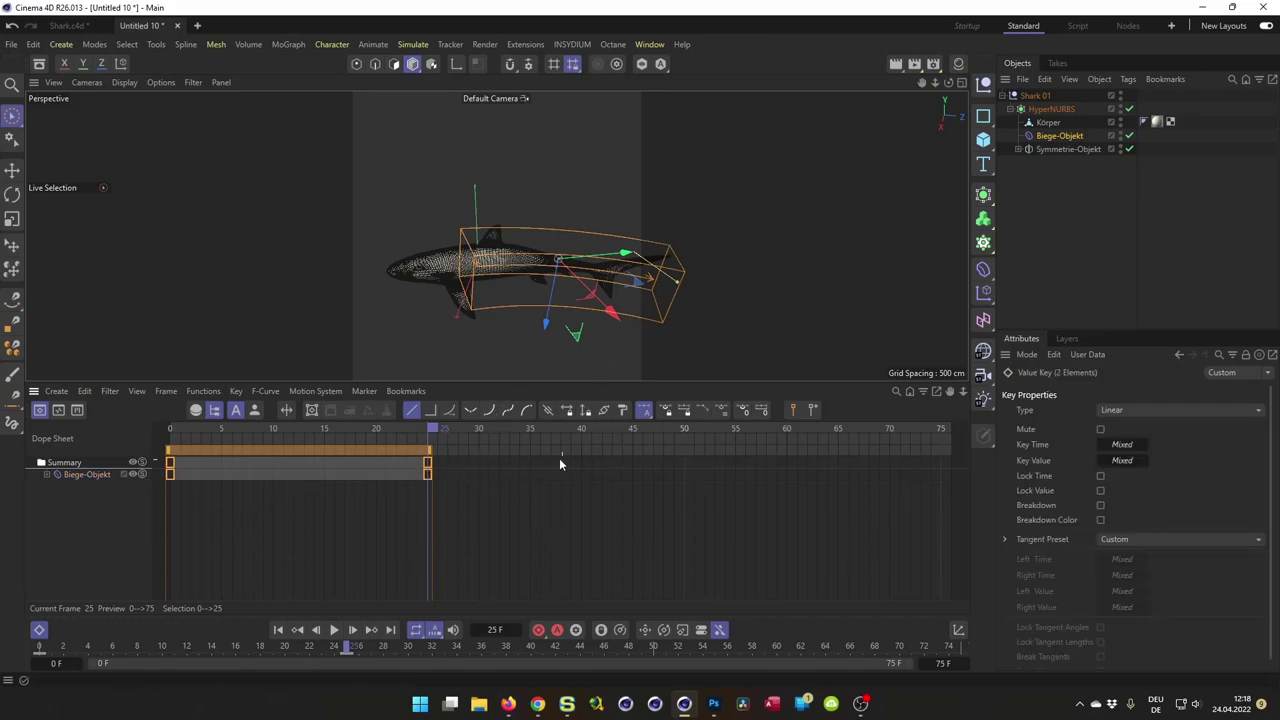
pyautogui.click(510, 414)
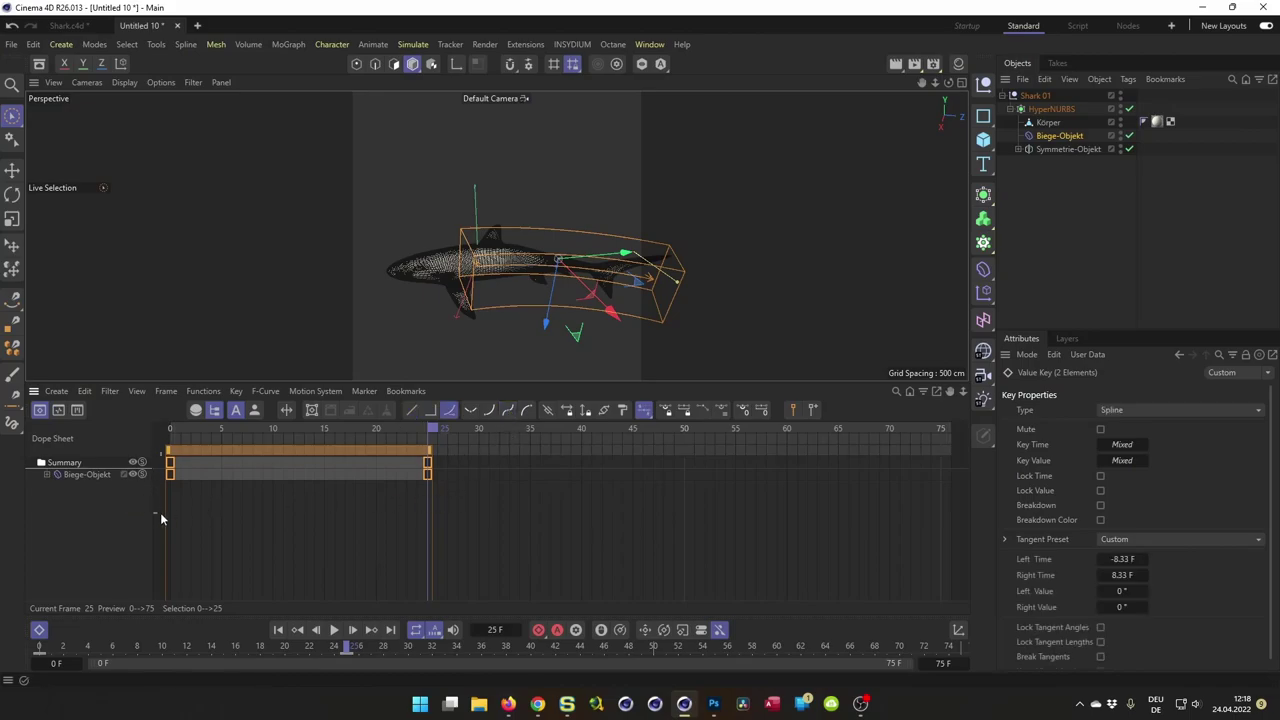
# - Set the Strength track's After behaviour to Oscillate
pyautogui.click(46, 475)
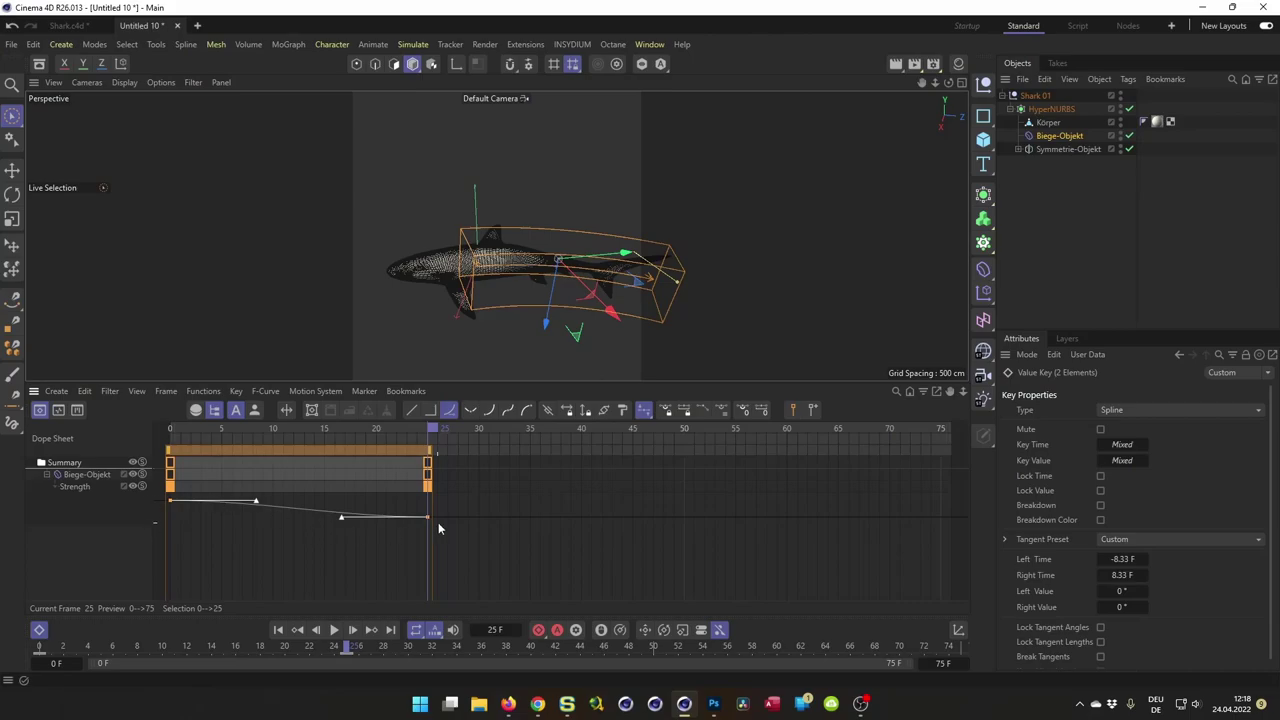
pyautogui.click(87, 475)
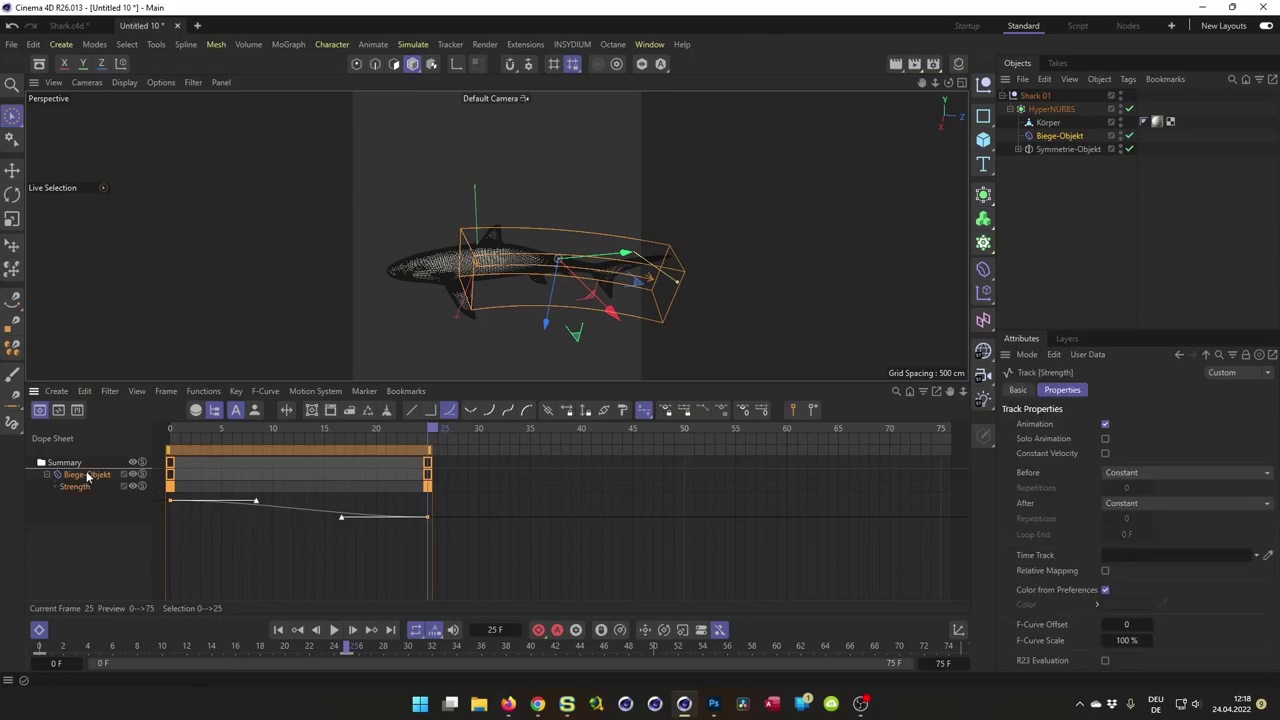
pyautogui.click(1129, 505)
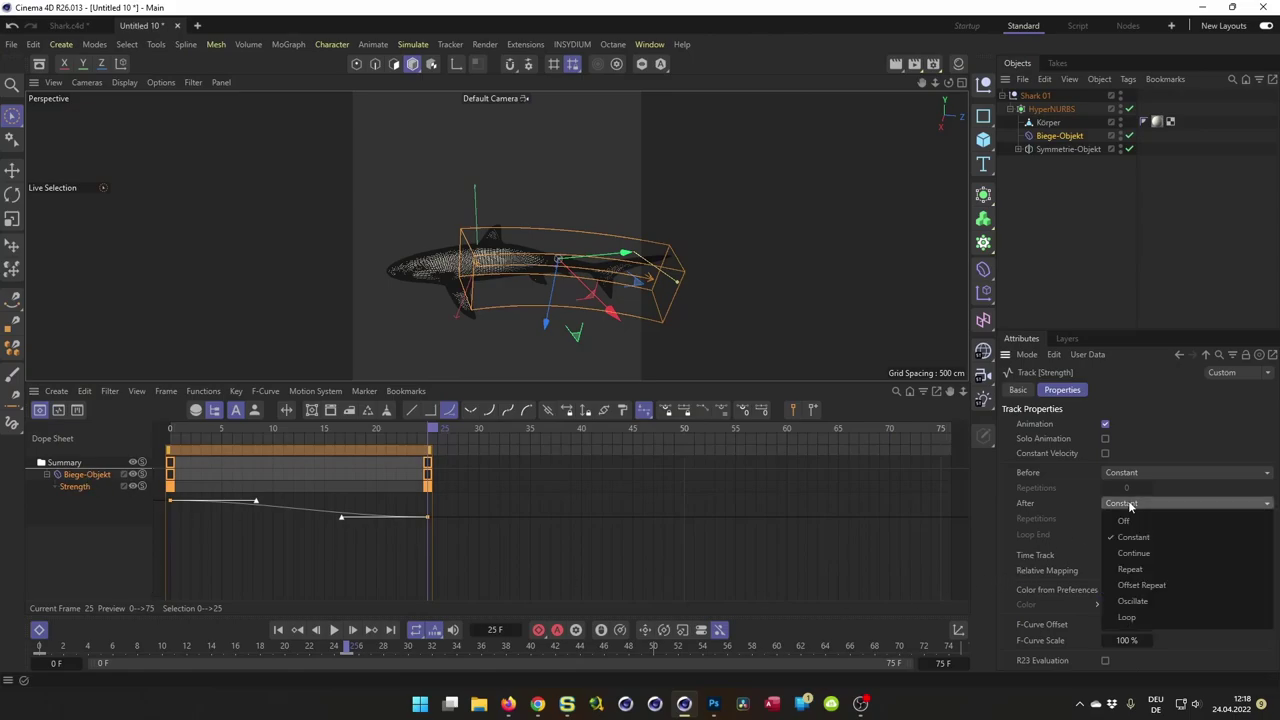
pyautogui.click(1130, 601)
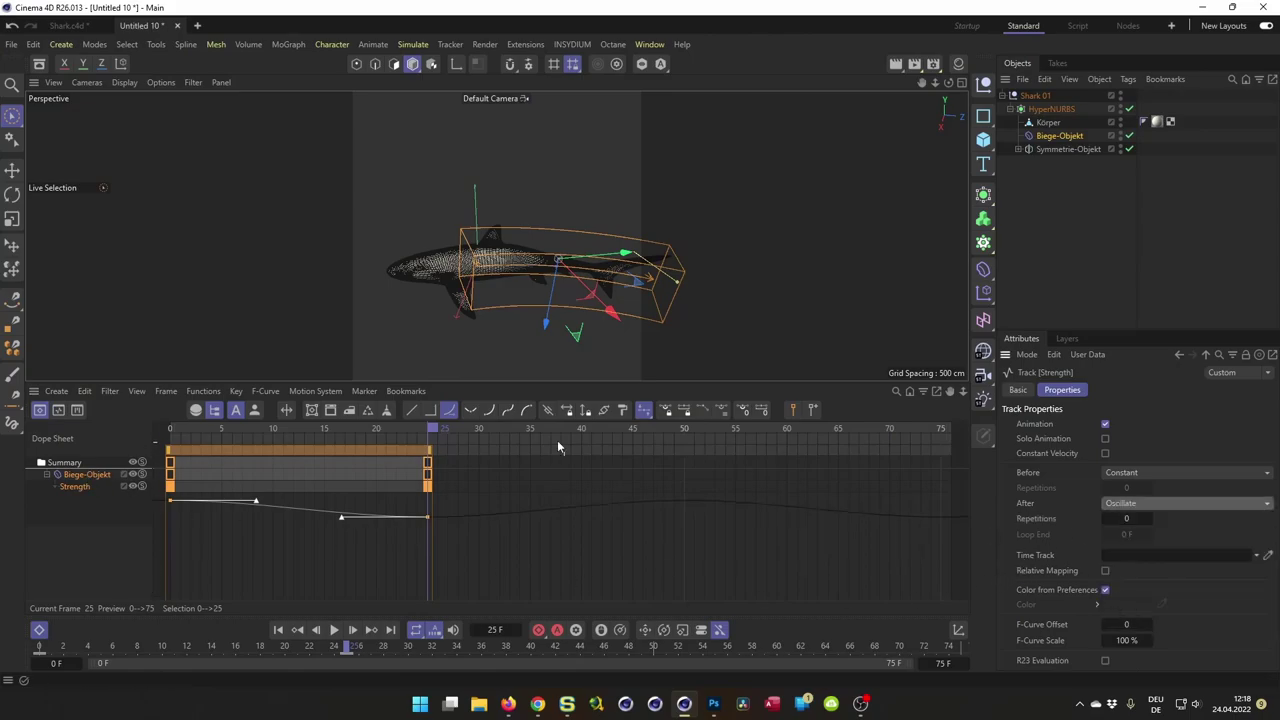
pyautogui.hotkey('shift', 'F3')
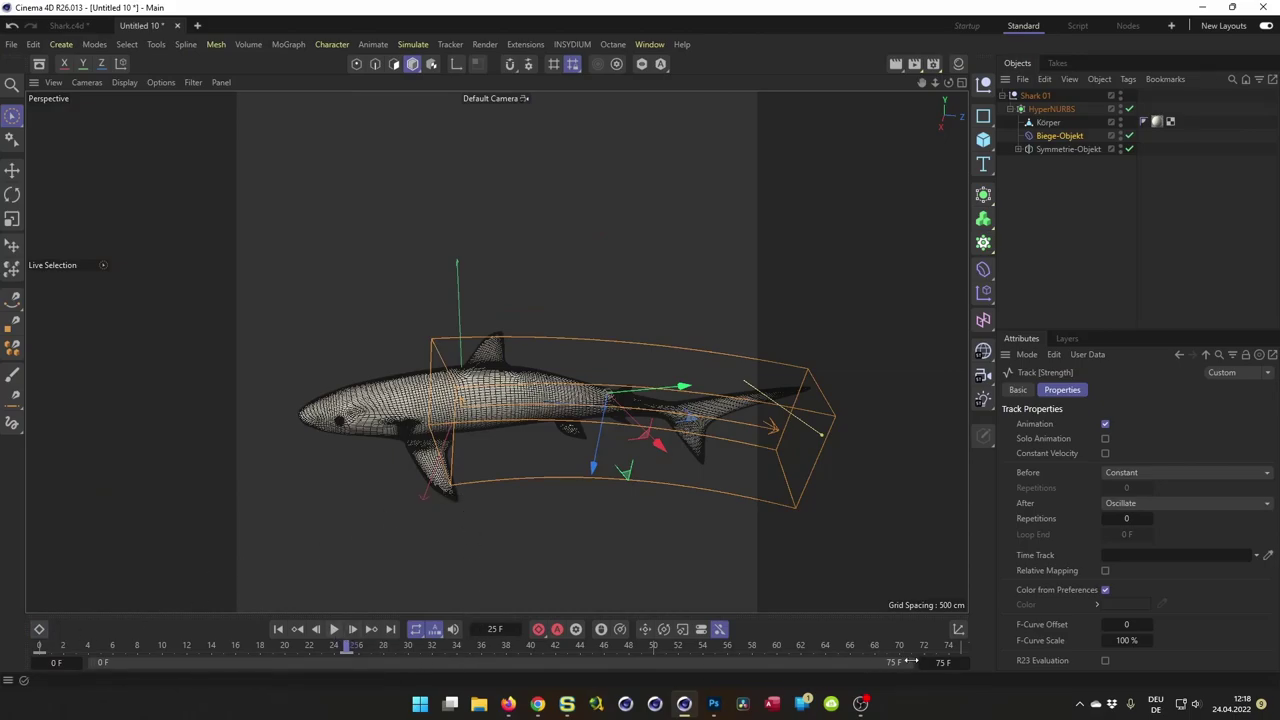
# - Set the scene end frame to 200 and play back the swinging tail
pyautogui.click(948, 662)
pyautogui.press('Return')
pyautogui.click(334, 629)
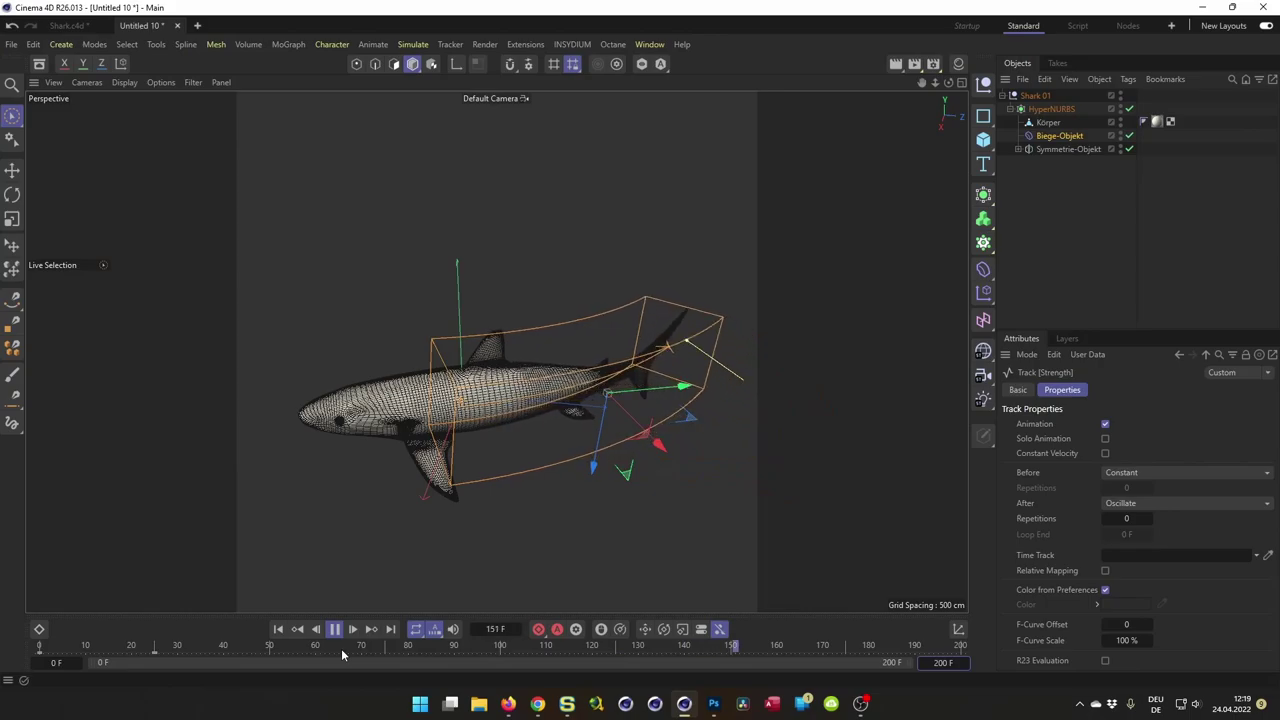
pyautogui.click(334, 629)
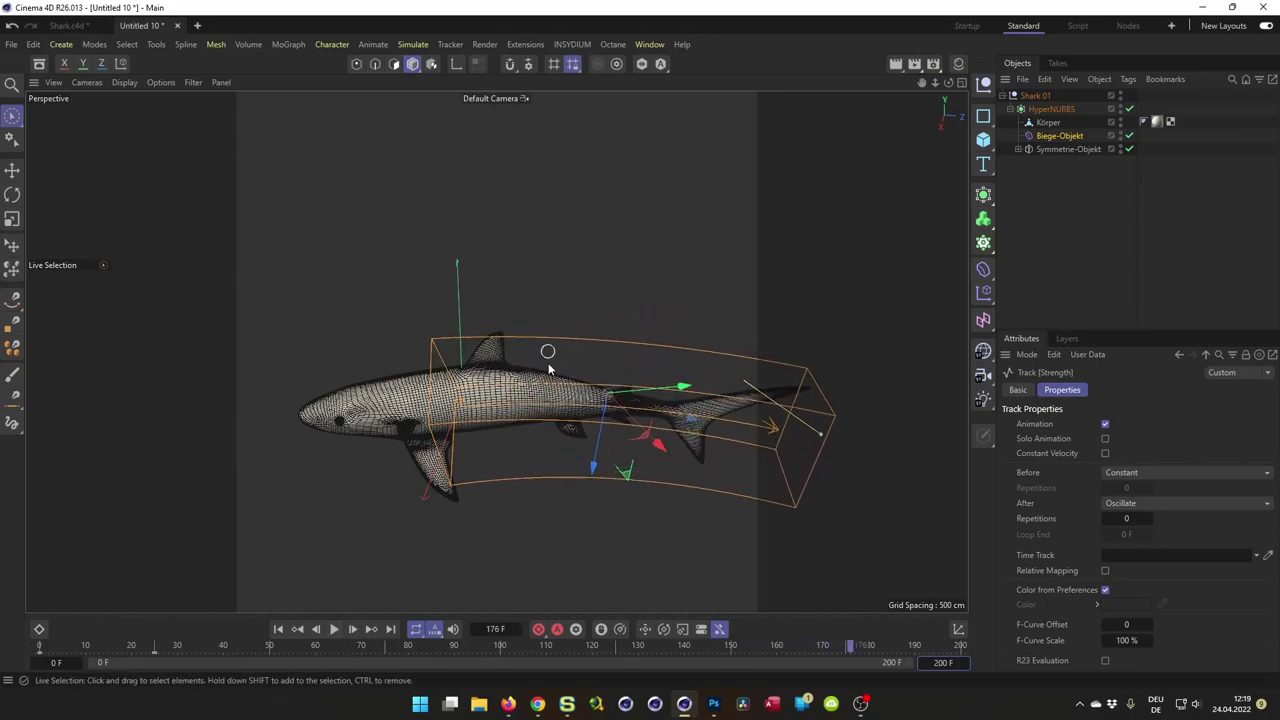
pyautogui.scroll(-3, 545, 362)
pyautogui.scroll(-2, 508, 454)
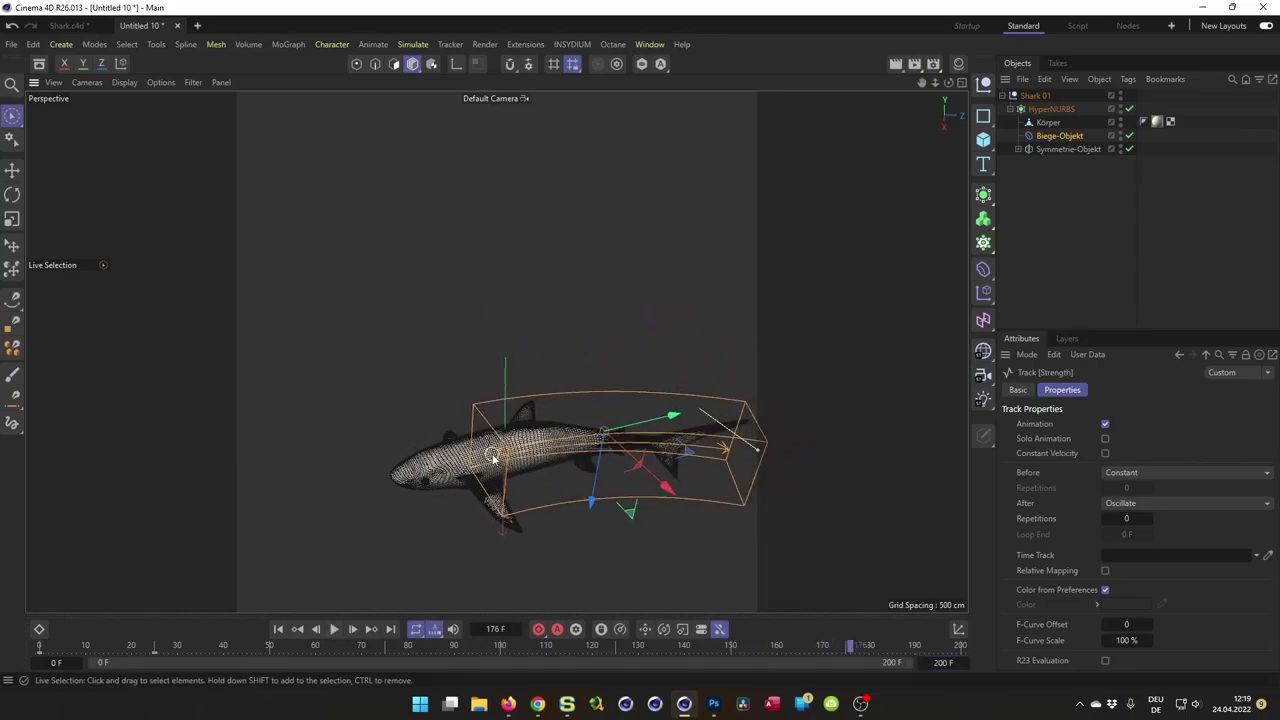
# - Add an XZ-plane Circle spline and scale it to about 818 cm radius around the shark
pyautogui.click(984, 116)
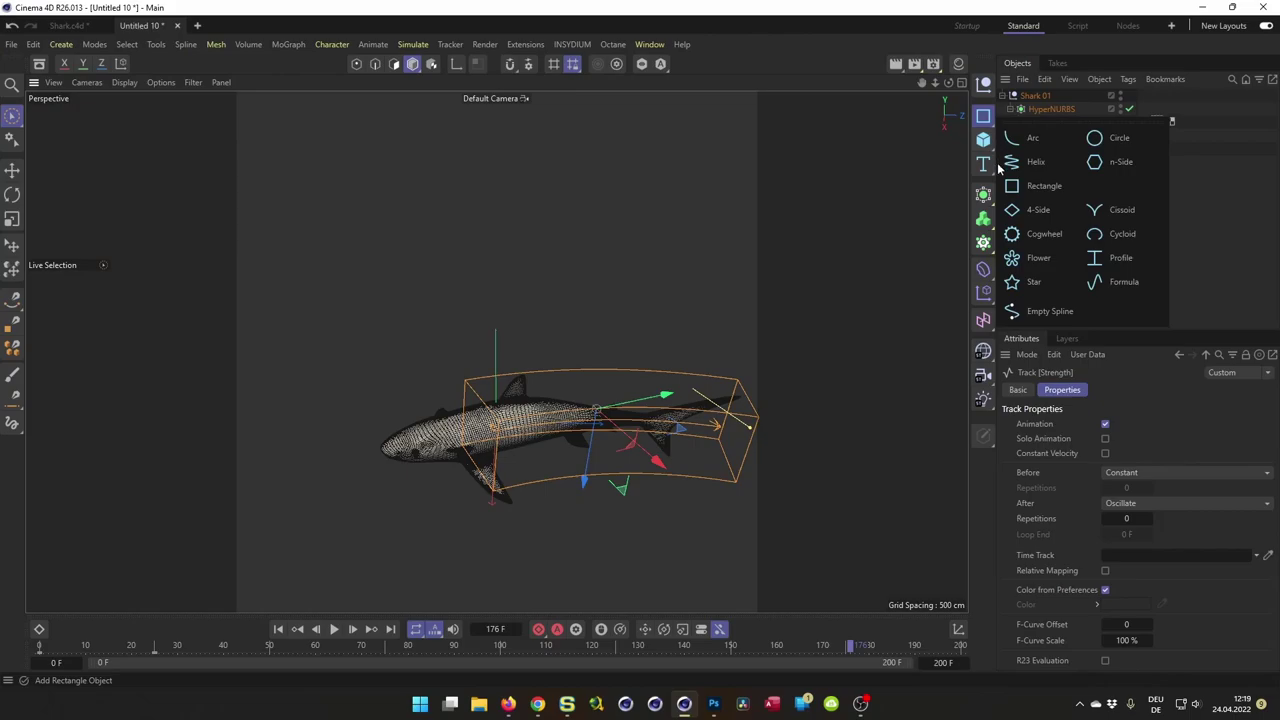
pyautogui.click(1112, 138)
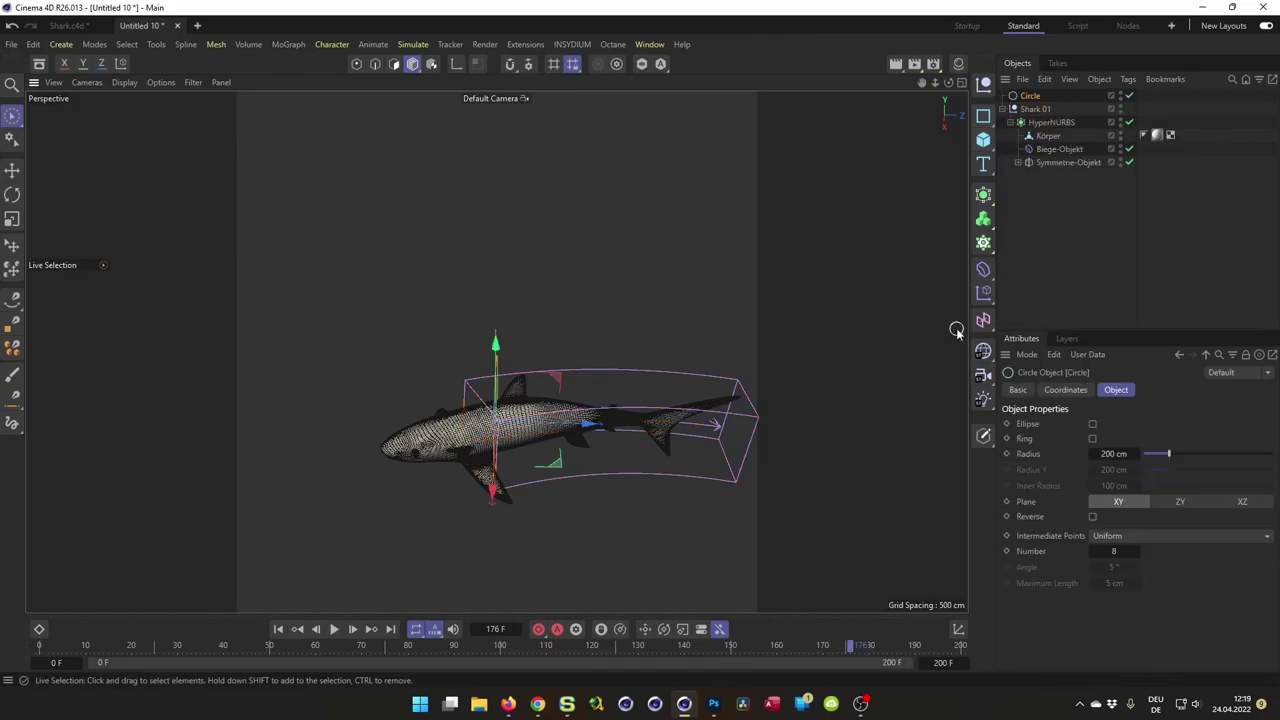
pyautogui.click(1242, 502)
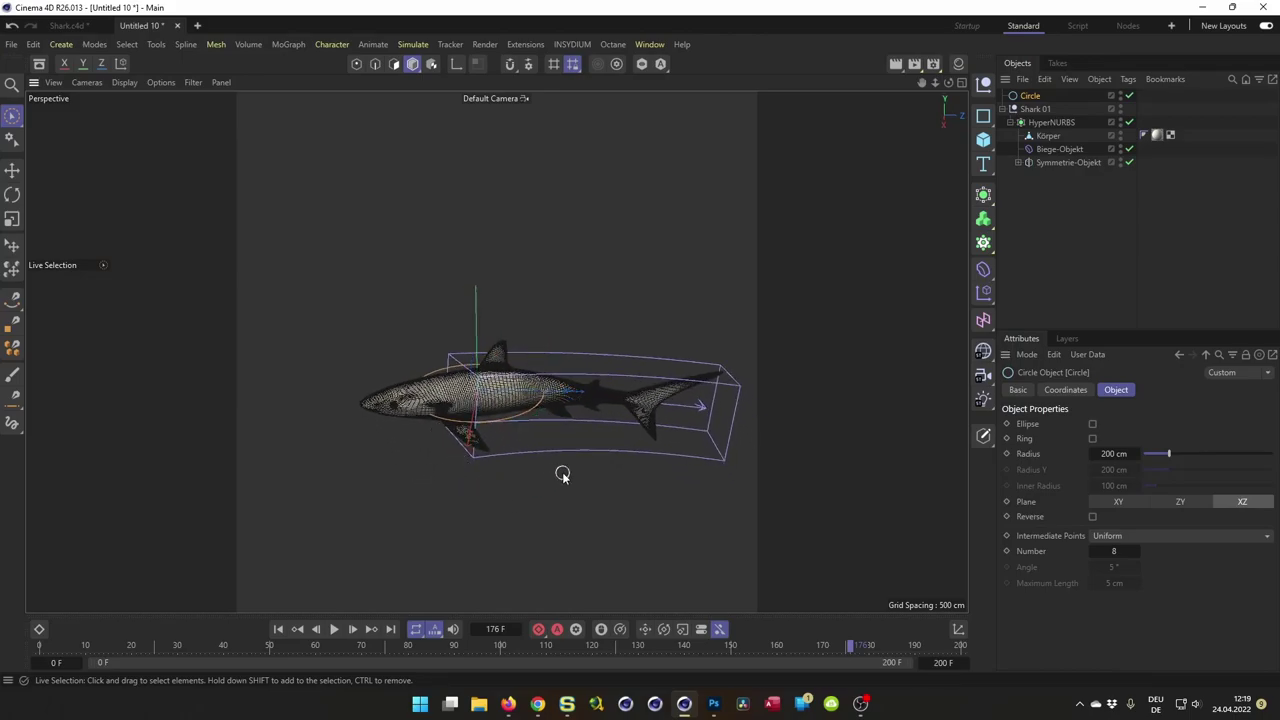
pyautogui.click(1030, 96)
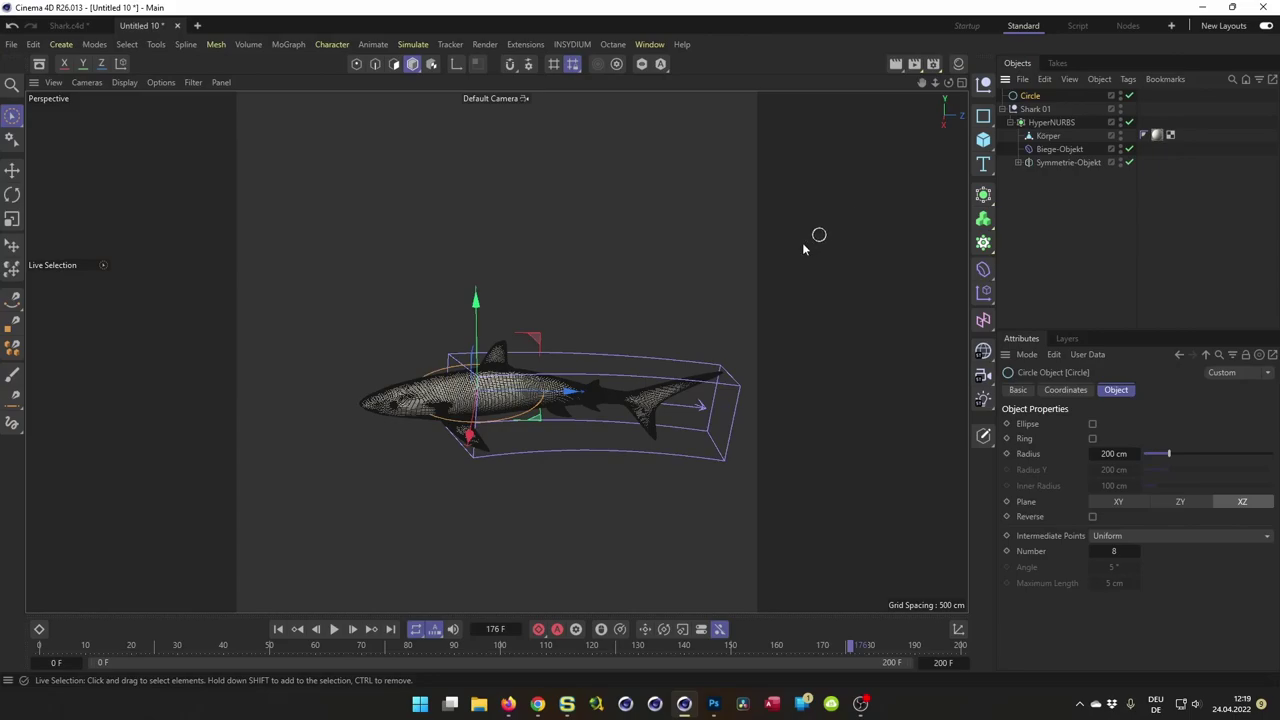
pyautogui.press('t')
pyautogui.moveTo(508, 430); pyautogui.dragTo(326, 365)
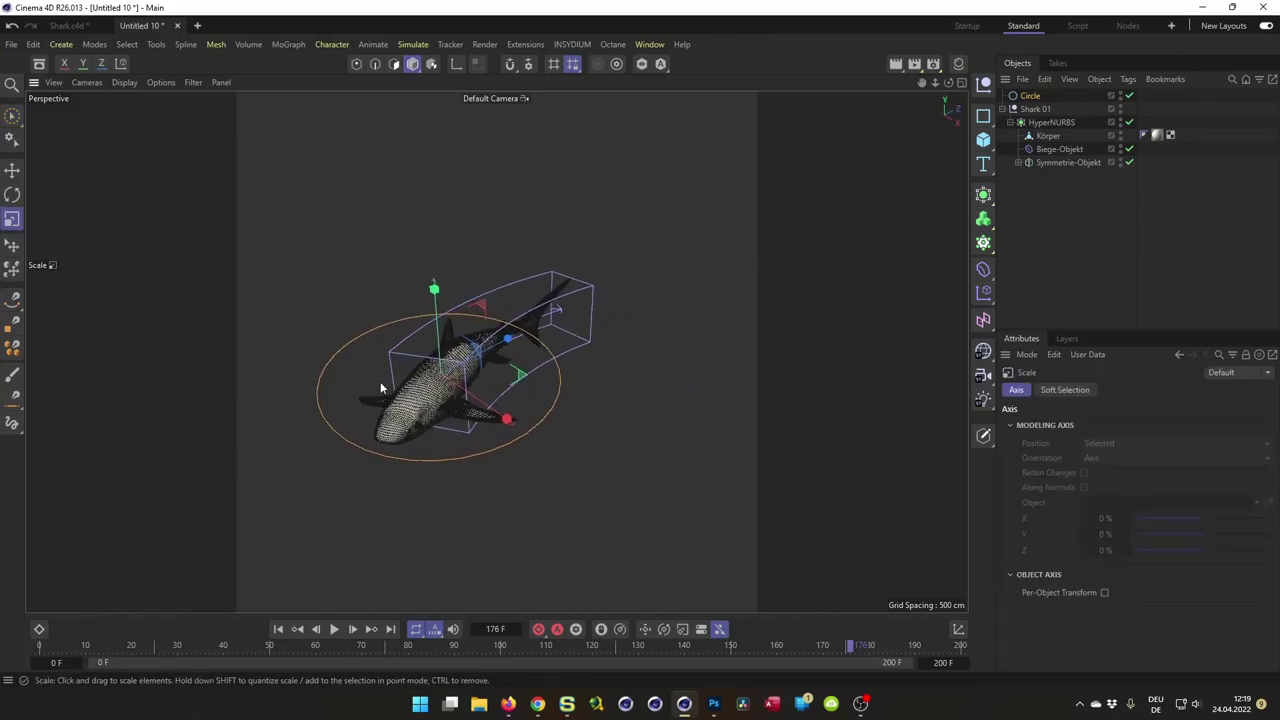
pyautogui.moveTo(408, 392); pyautogui.dragTo(960, 320)
pyautogui.keyDown('alt'); pyautogui.moveTo(81, 454); pyautogui.dragTo(448, 431); pyautogui.keyUp('alt')
pyautogui.scroll(-1, 448, 431)
pyautogui.keyDown('alt'); pyautogui.moveTo(486, 423); pyautogui.dragTo(529, 390, button='middle'); pyautogui.keyUp('alt')
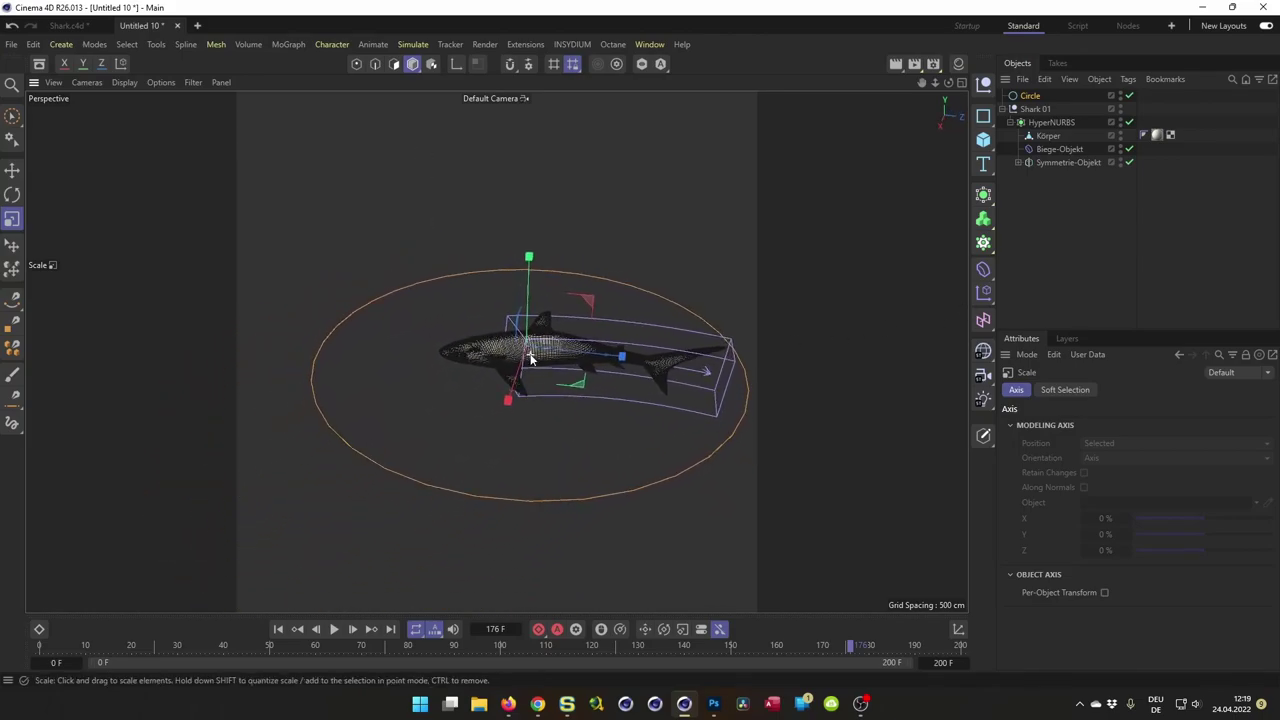
pyautogui.scroll(-1, 529, 370)
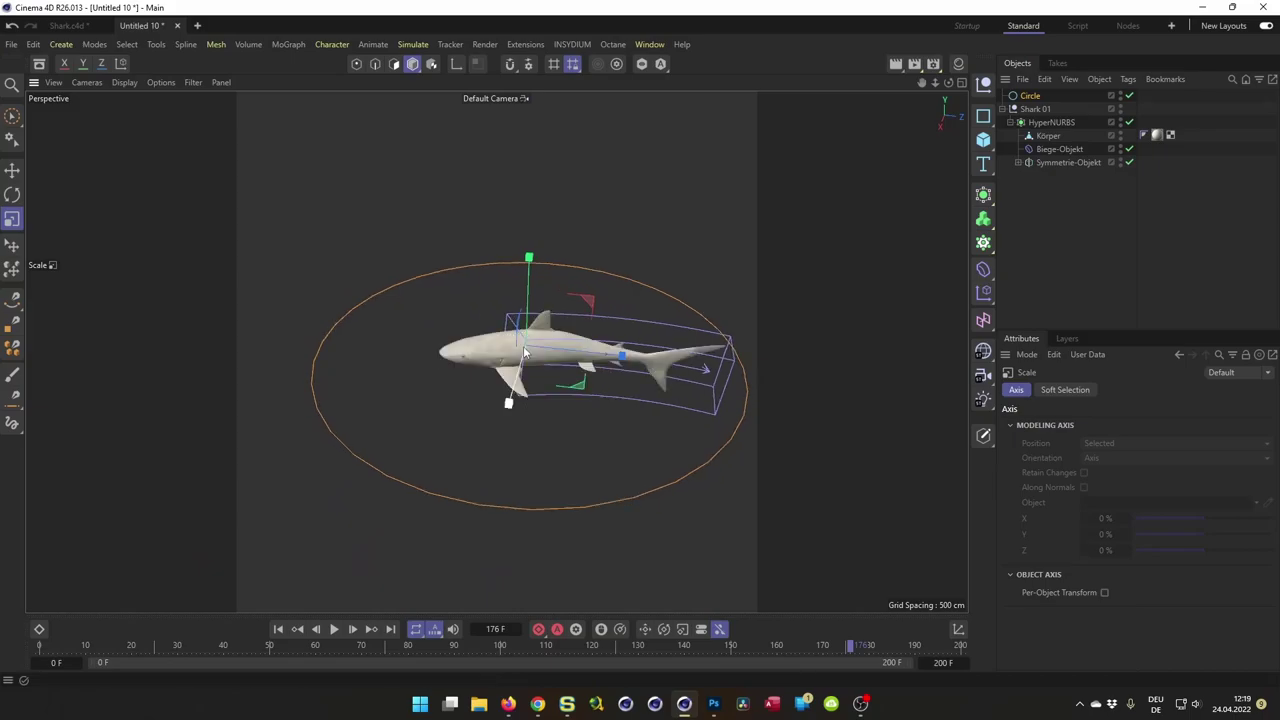
pyautogui.keyDown('alt'); pyautogui.moveTo(514, 334); pyautogui.dragTo(492, 334, button='middle'); pyautogui.keyUp('alt')
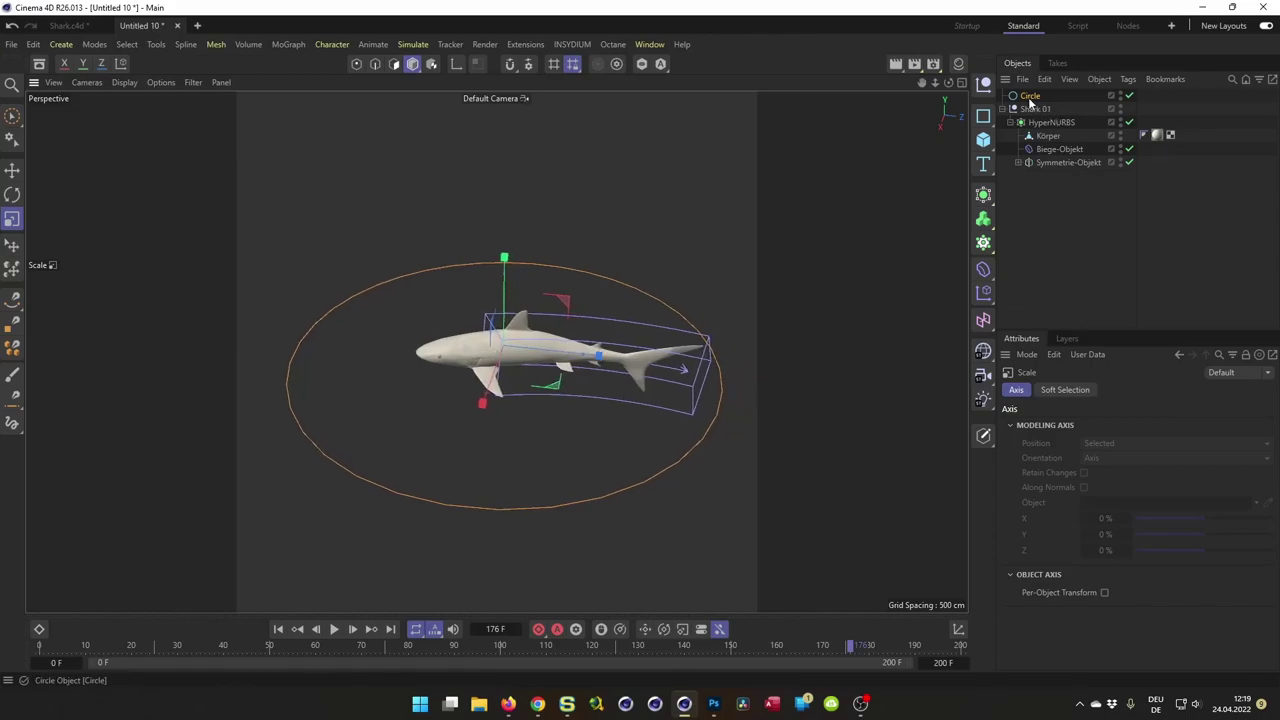
# - Give the circle 20 intermediate points, then select Shark 01
pyautogui.click(1029, 97)
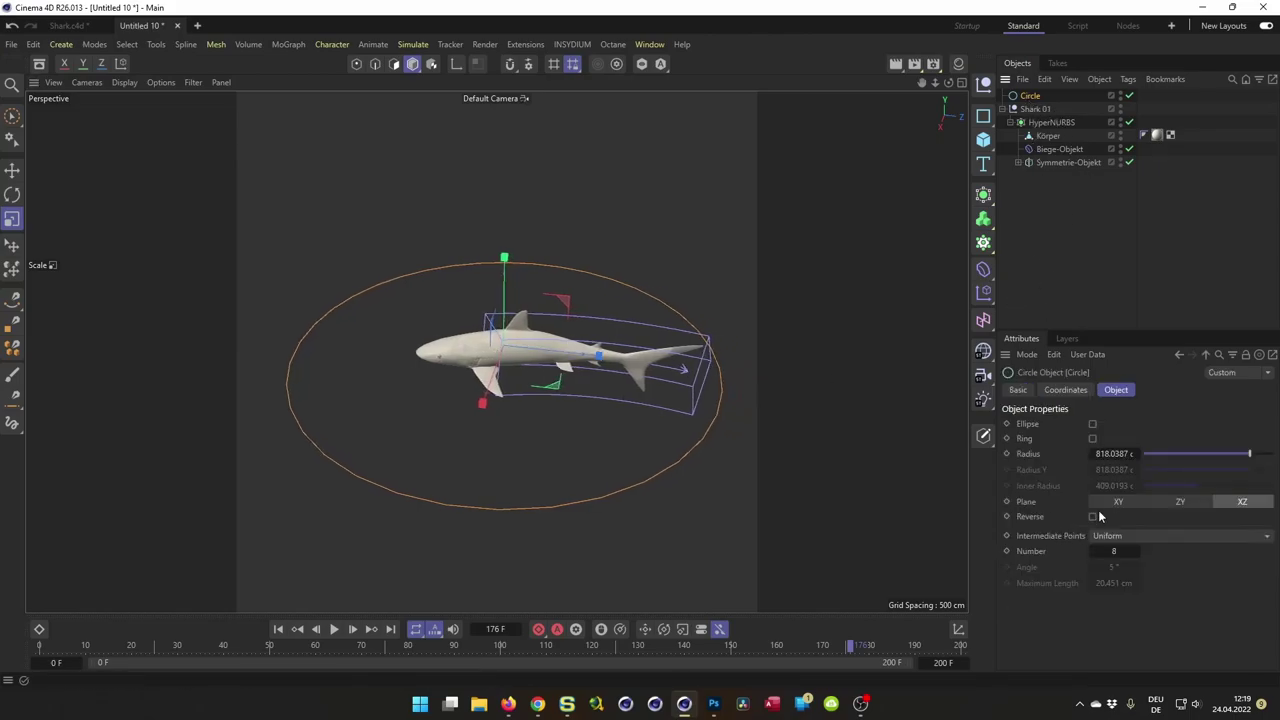
pyautogui.write('20')
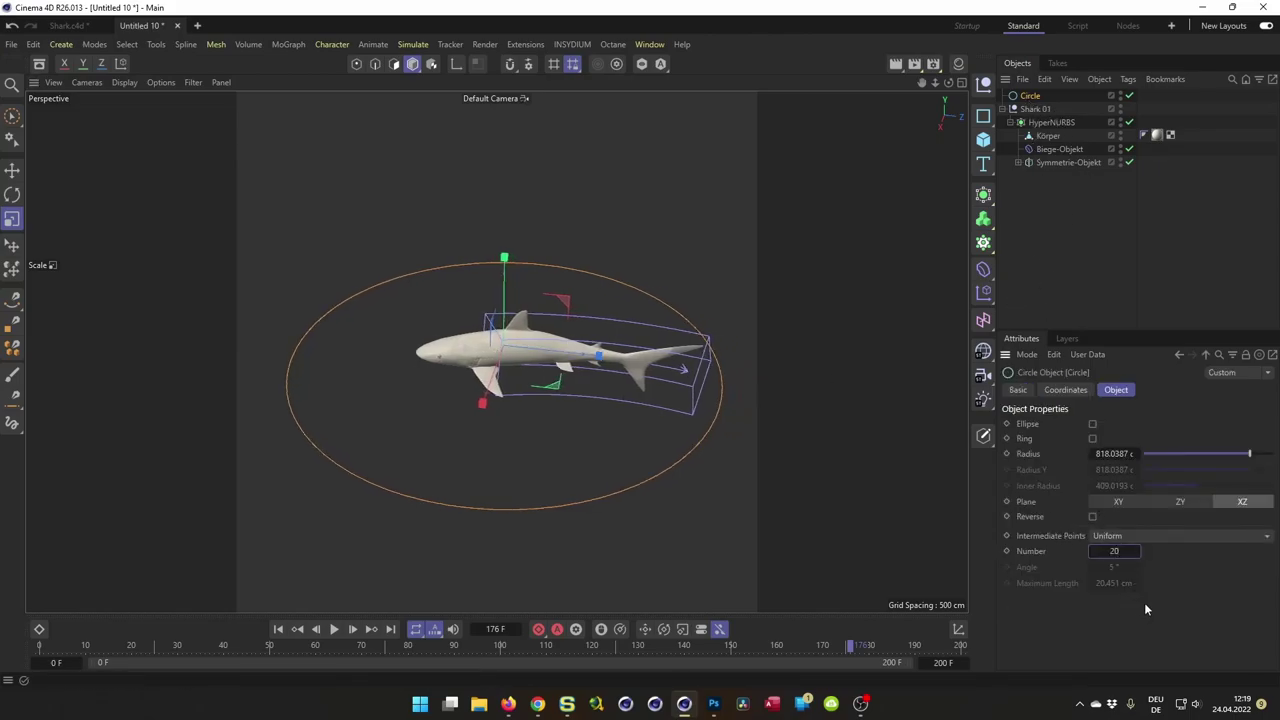
pyautogui.click(1030, 110)
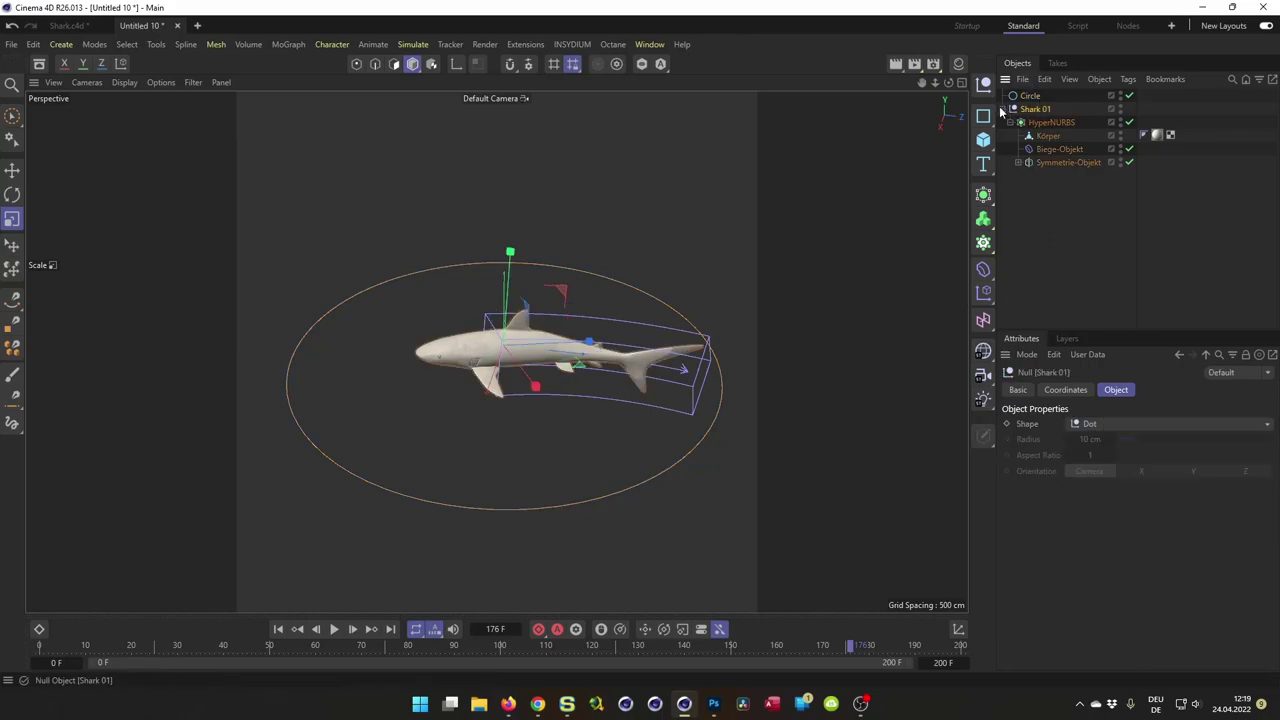
# - Give Shark 01 a tangential Align to Spline tag using the Circle as its path
pyautogui.click(1005, 108)
pyautogui.rightClick(1030, 110)
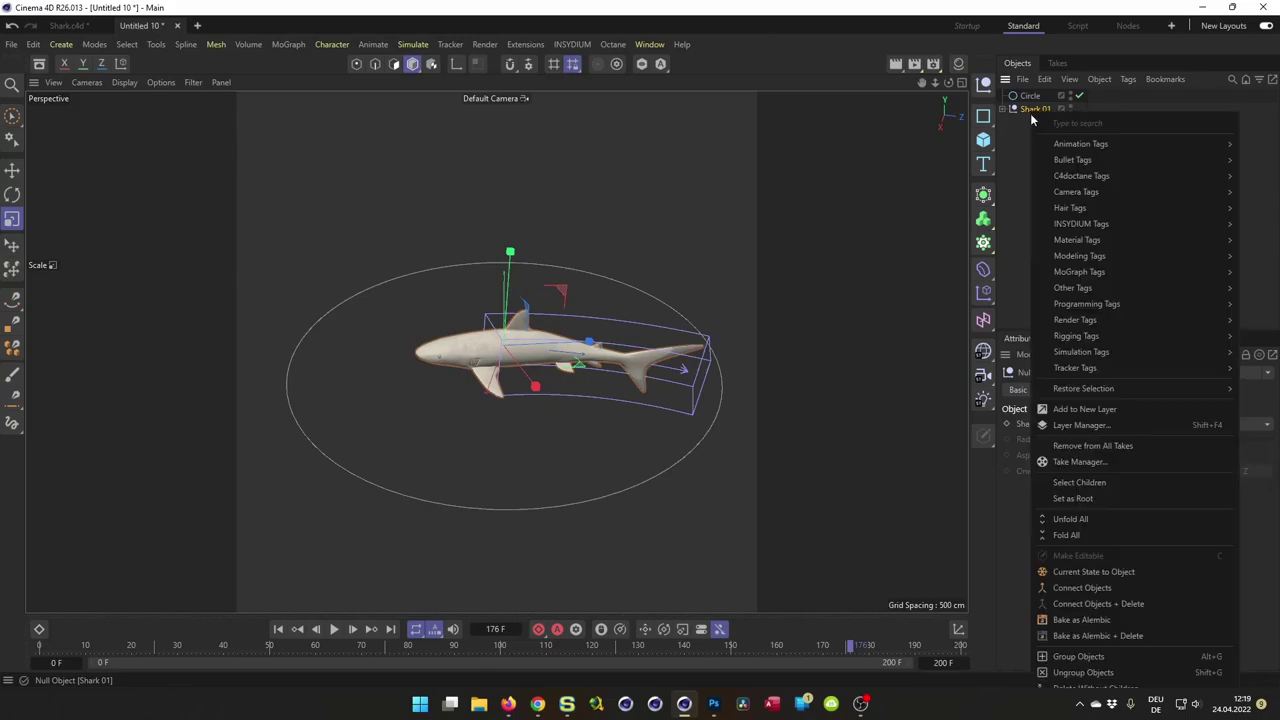
pyautogui.moveTo(1110, 145)
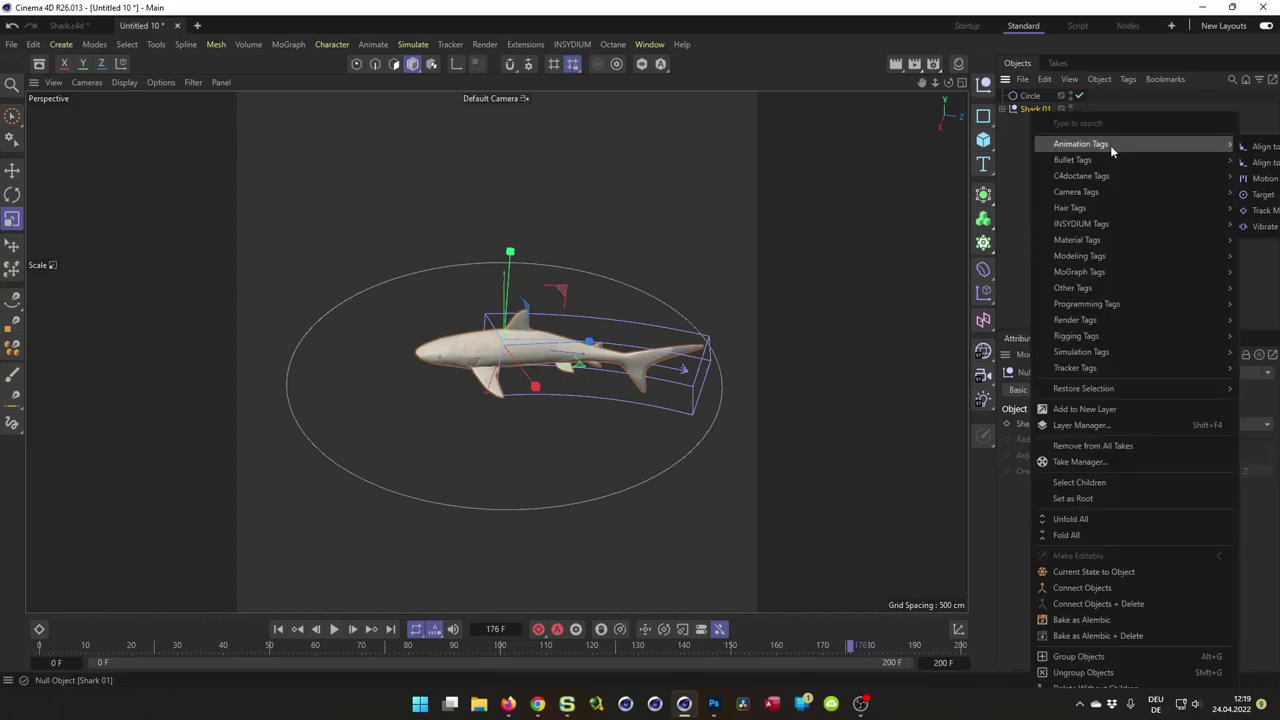
pyautogui.click(1260, 162)
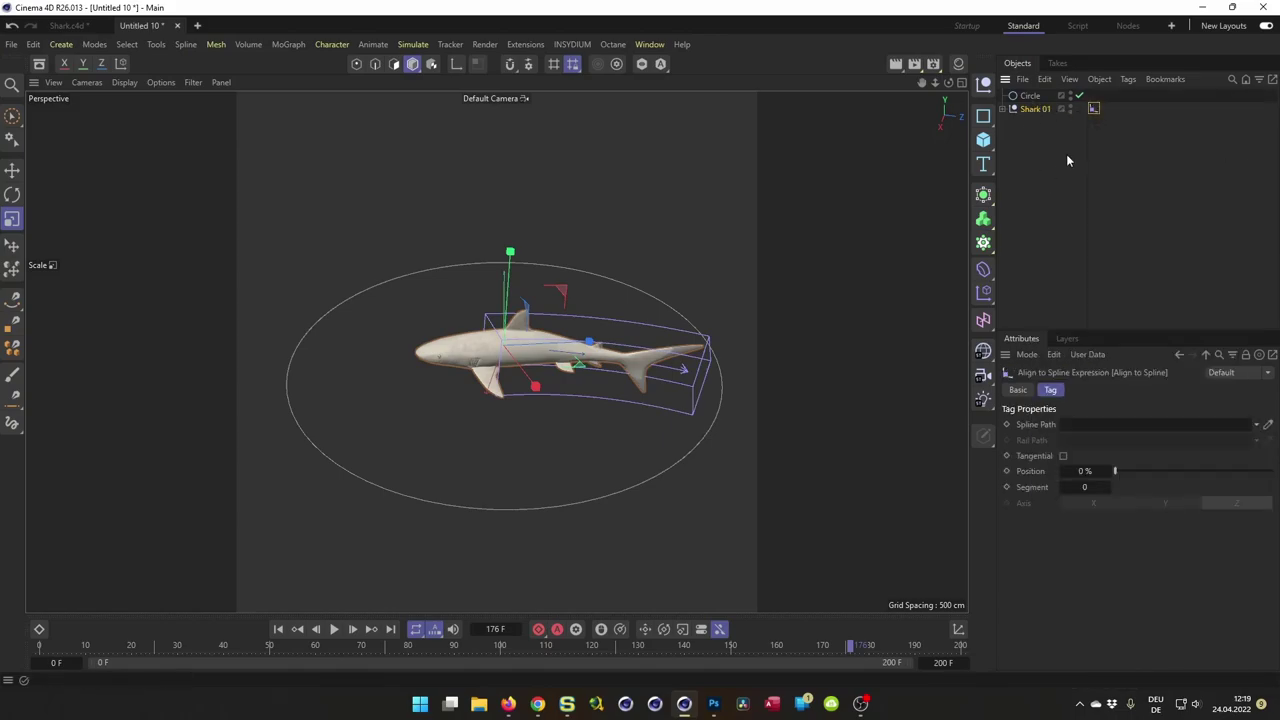
pyautogui.click(1063, 456)
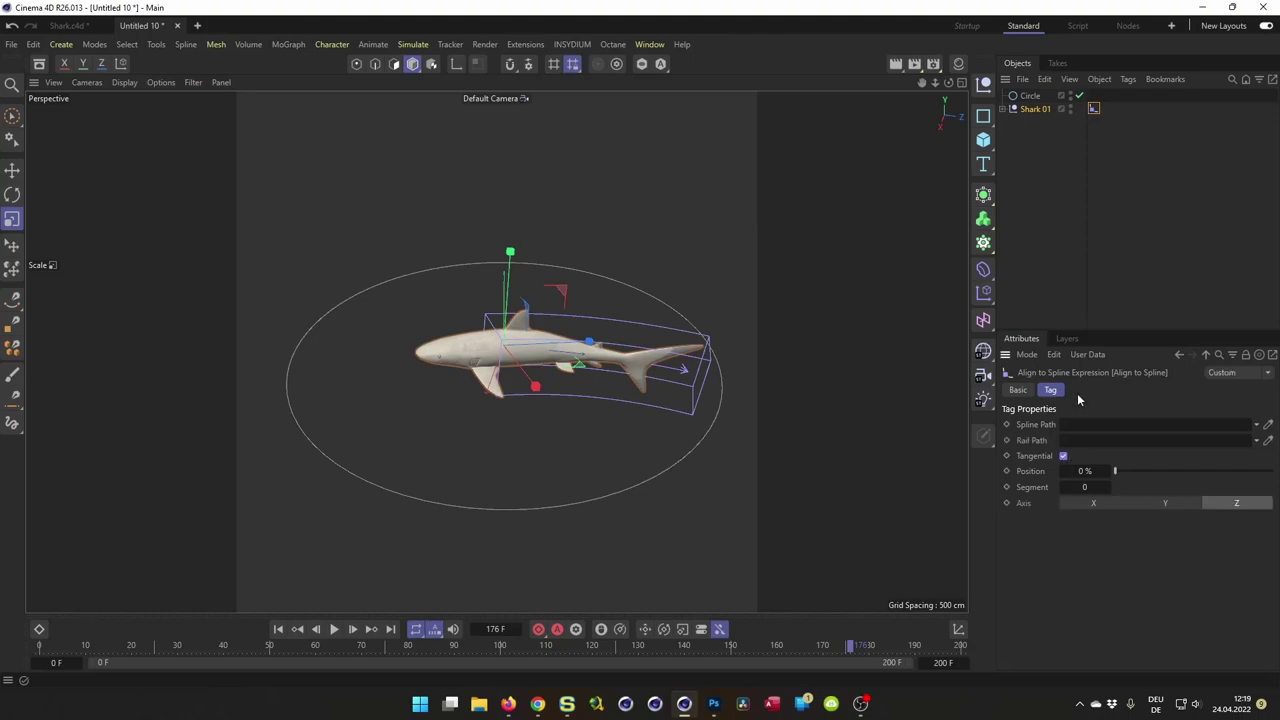
pyautogui.moveTo(1028, 96); pyautogui.dragTo(1090, 432)
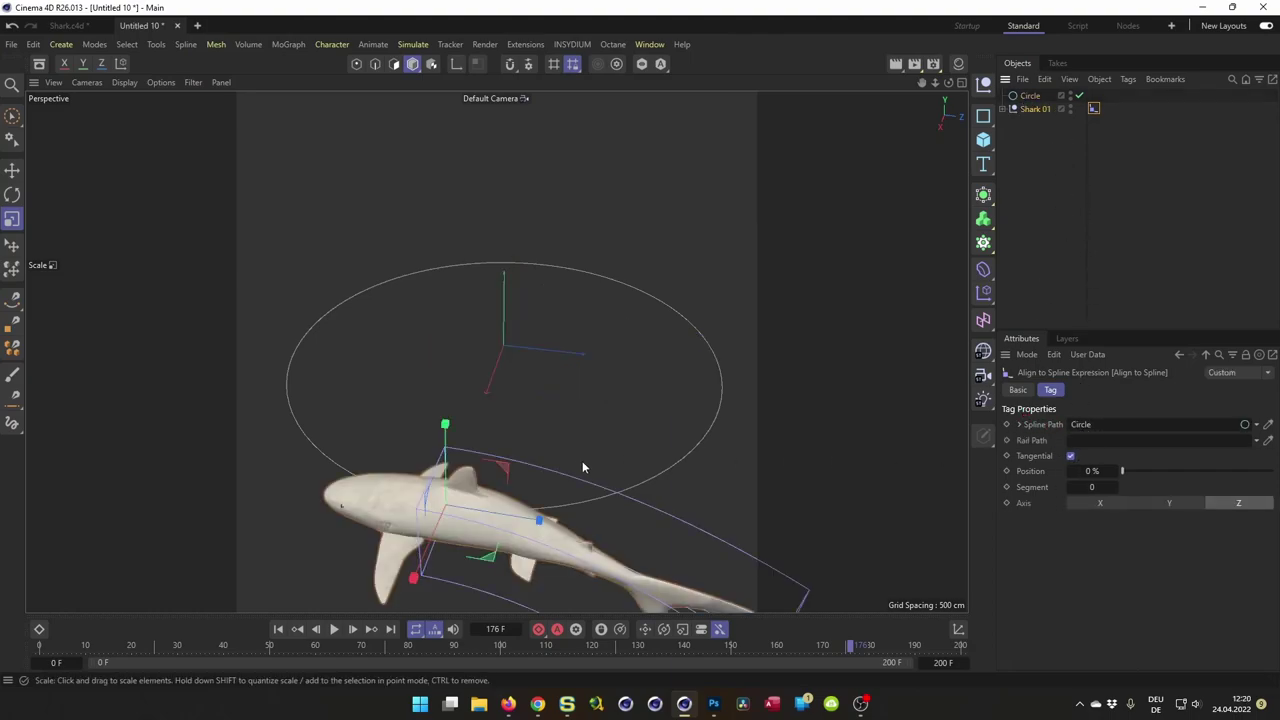
# - Test sliding the shark around the circle, reset it, and reverse the circle's direction
pyautogui.scroll(-4, 576, 462)
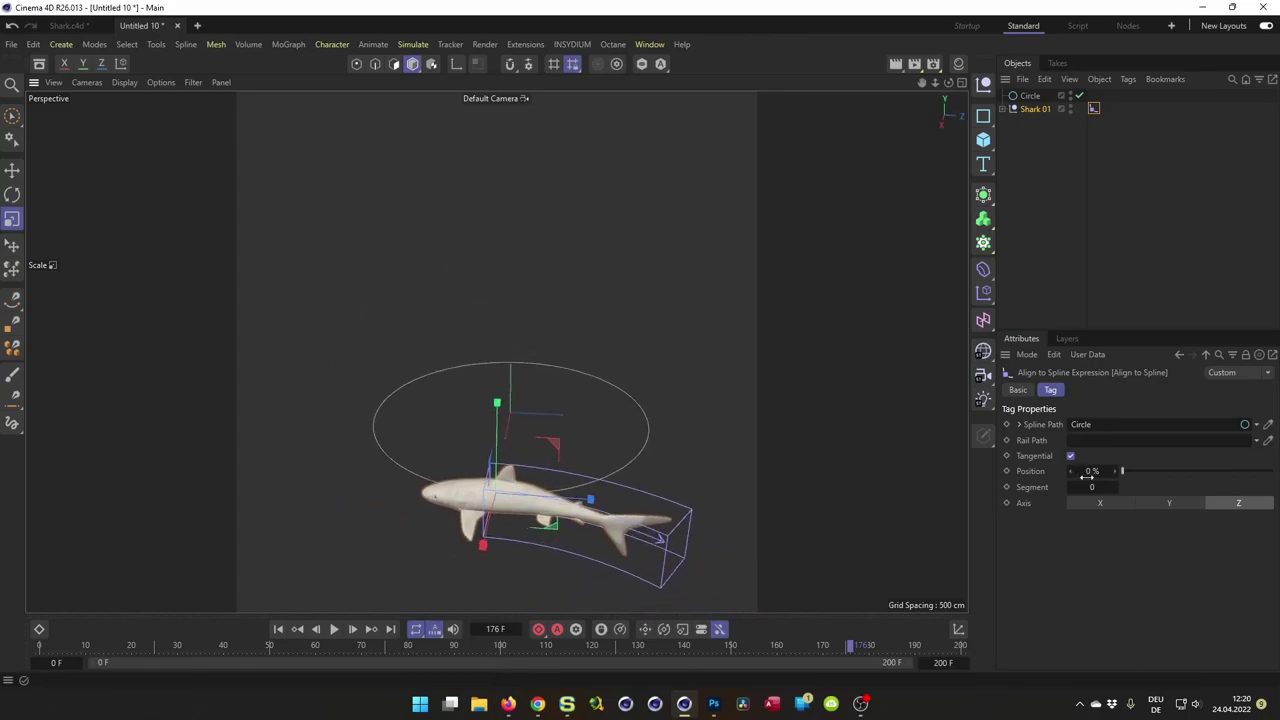
pyautogui.moveTo(1124, 472); pyautogui.dragTo(1010, 472)
pyautogui.click(1117, 481)
pyautogui.click(1030, 95)
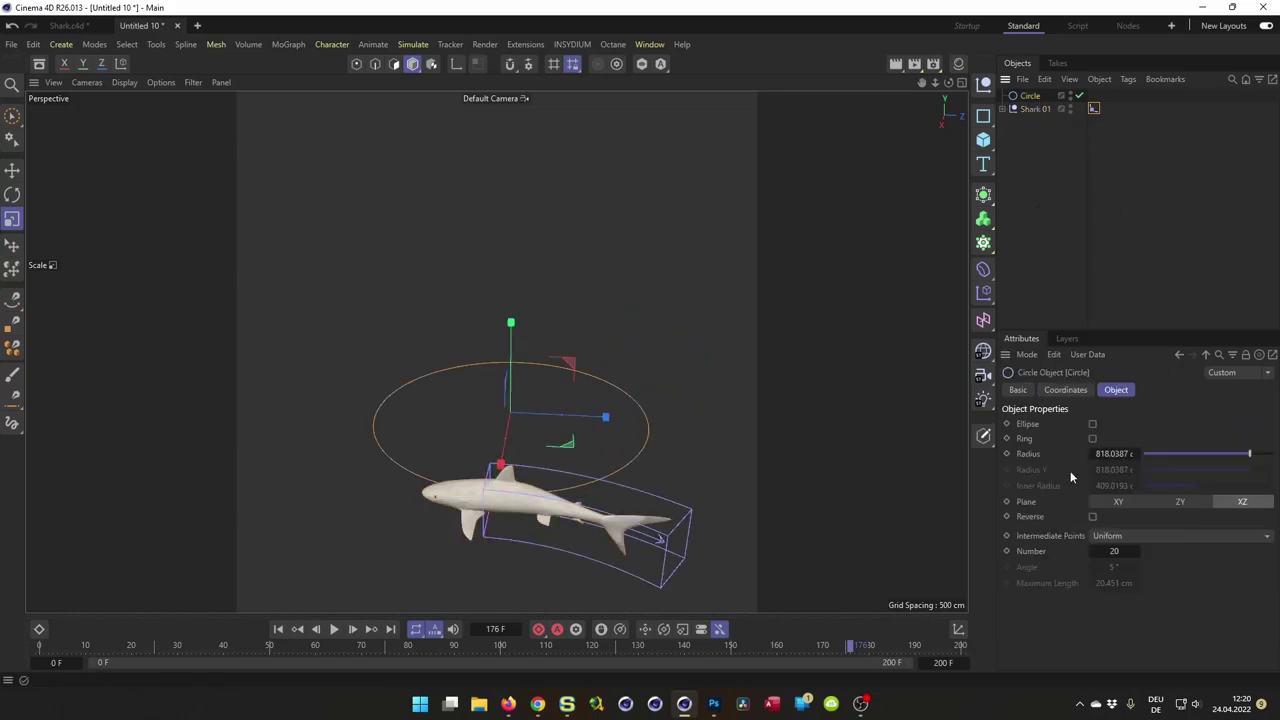
pyautogui.click(1093, 517)
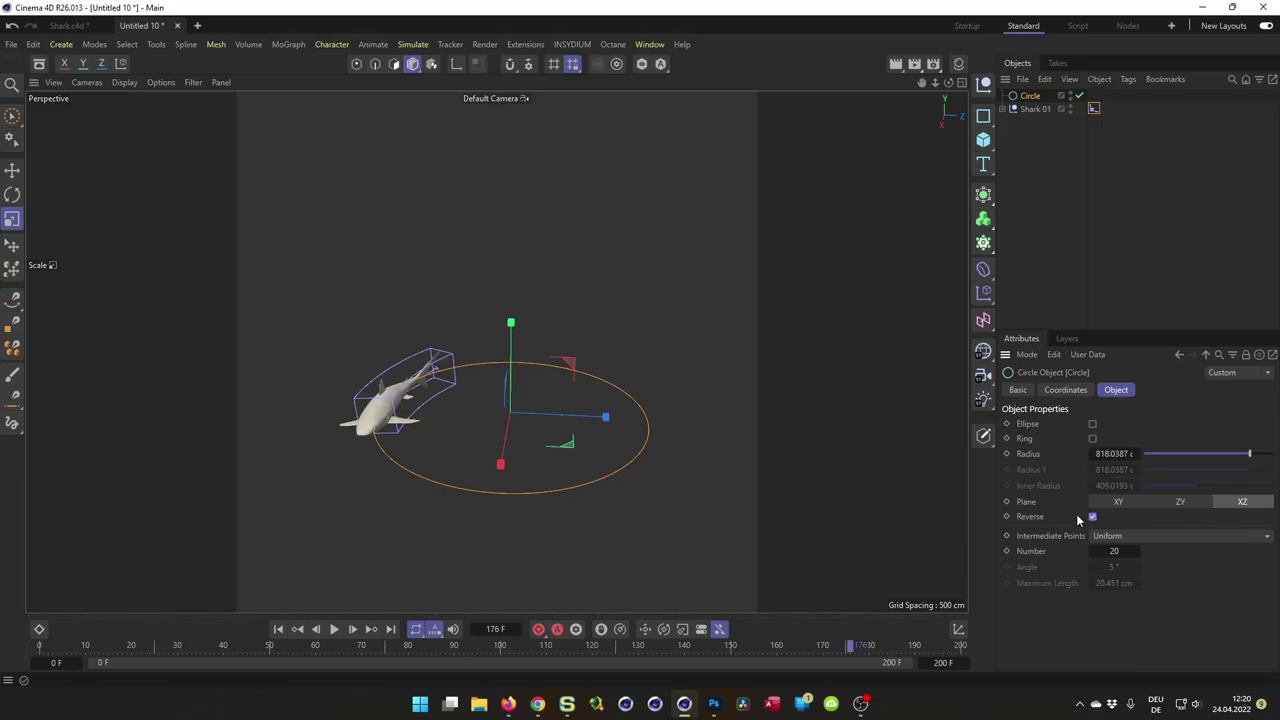
pyautogui.keyDown('alt'); pyautogui.moveTo(406, 386); pyautogui.dragTo(418, 385); pyautogui.keyUp('alt')
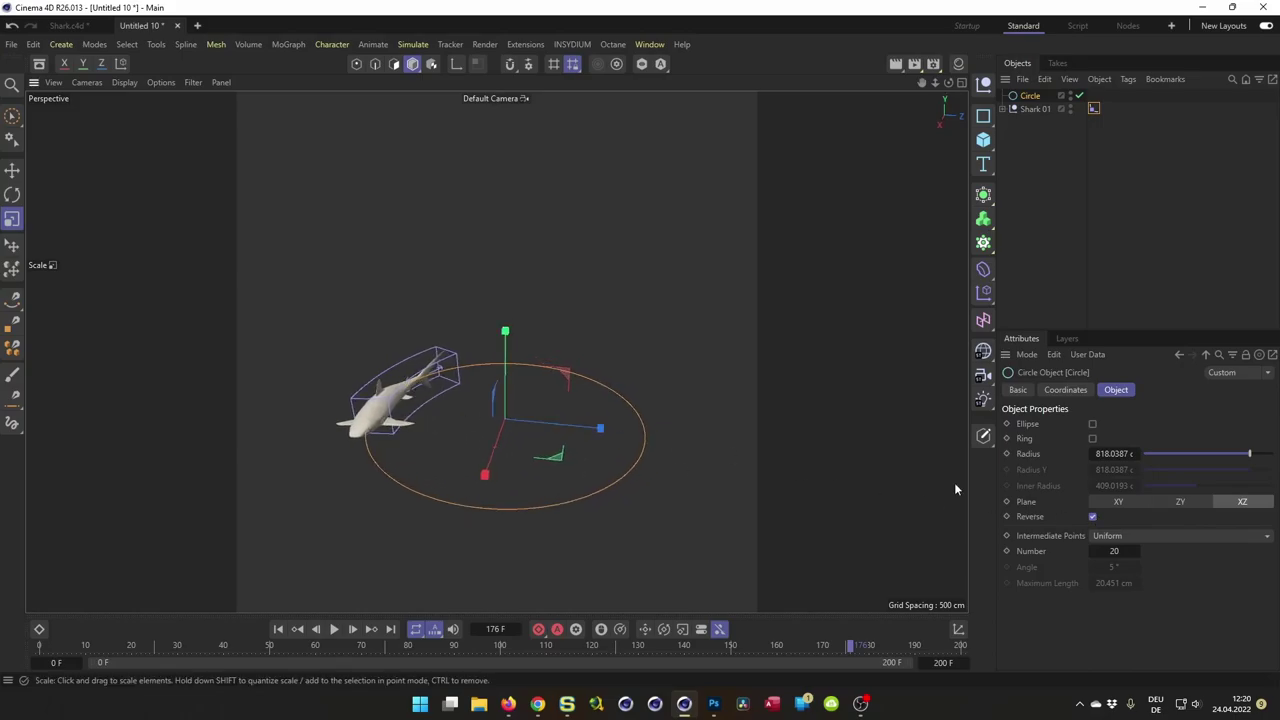
# - Slide the shark to about 22 % along the path and turn off the circle's Reverse
pyautogui.click(1092, 108)
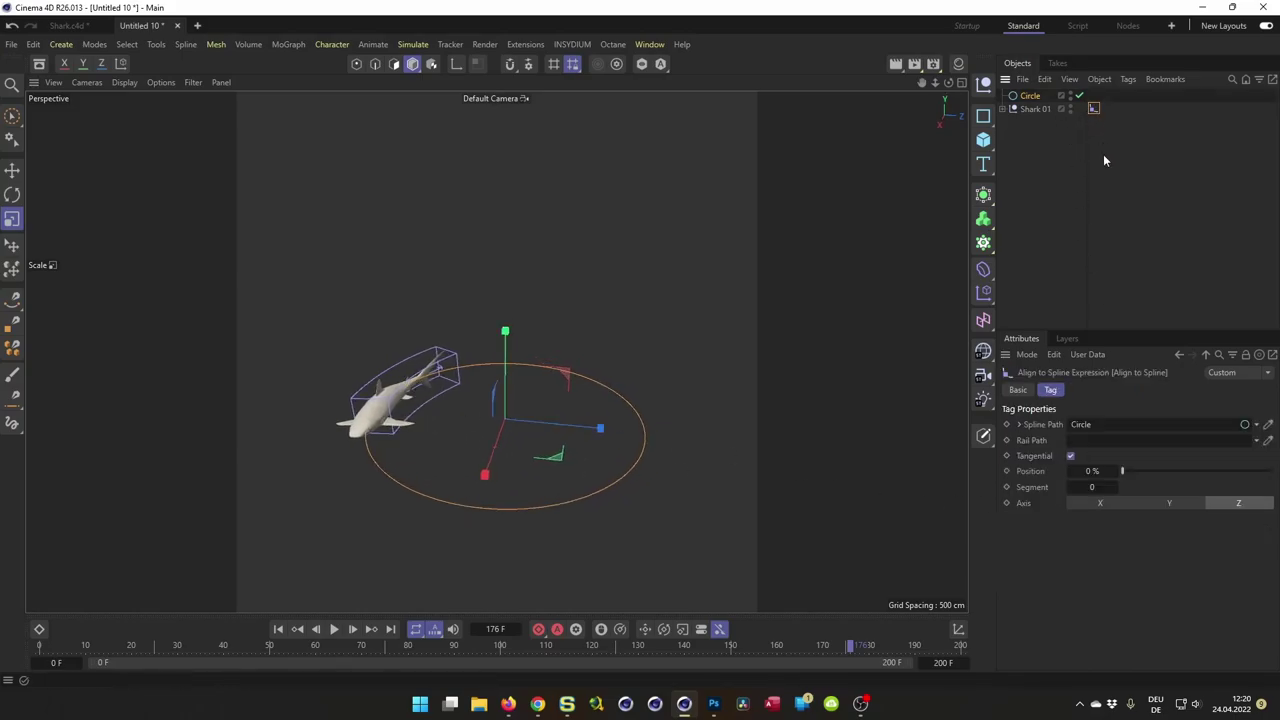
pyautogui.moveTo(1093, 471); pyautogui.dragTo(1153, 471)
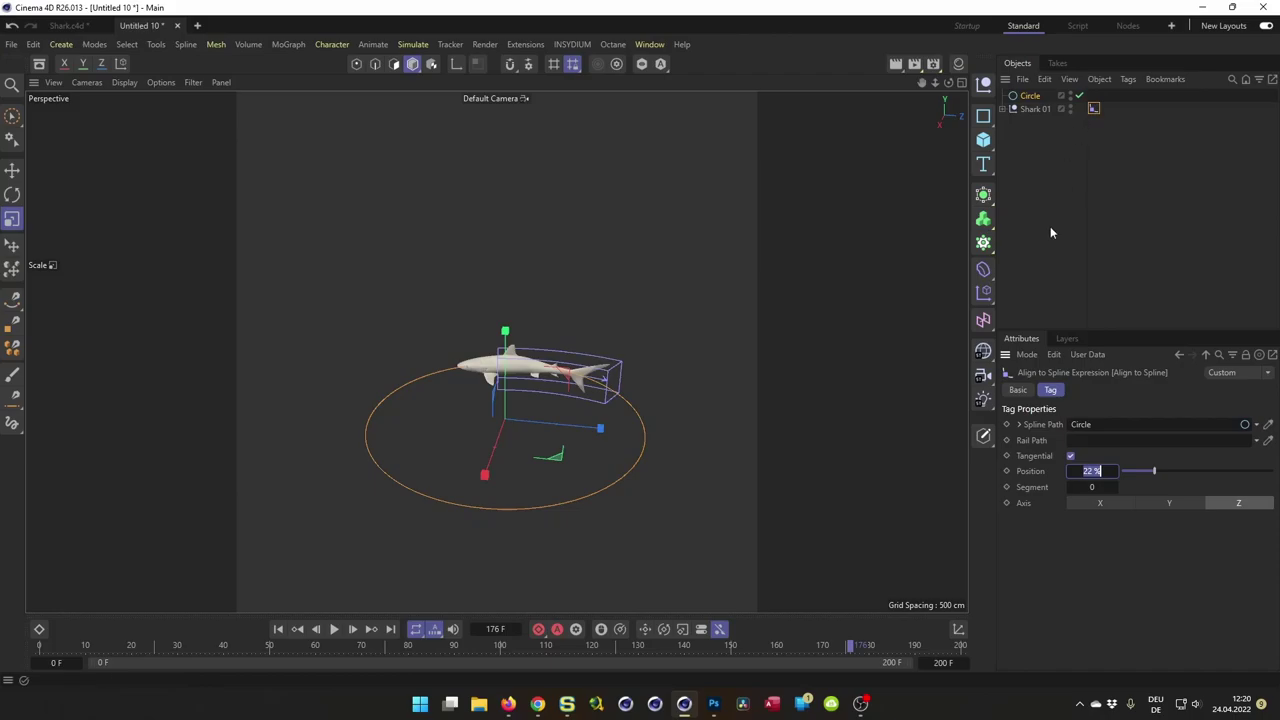
pyautogui.click(1030, 95)
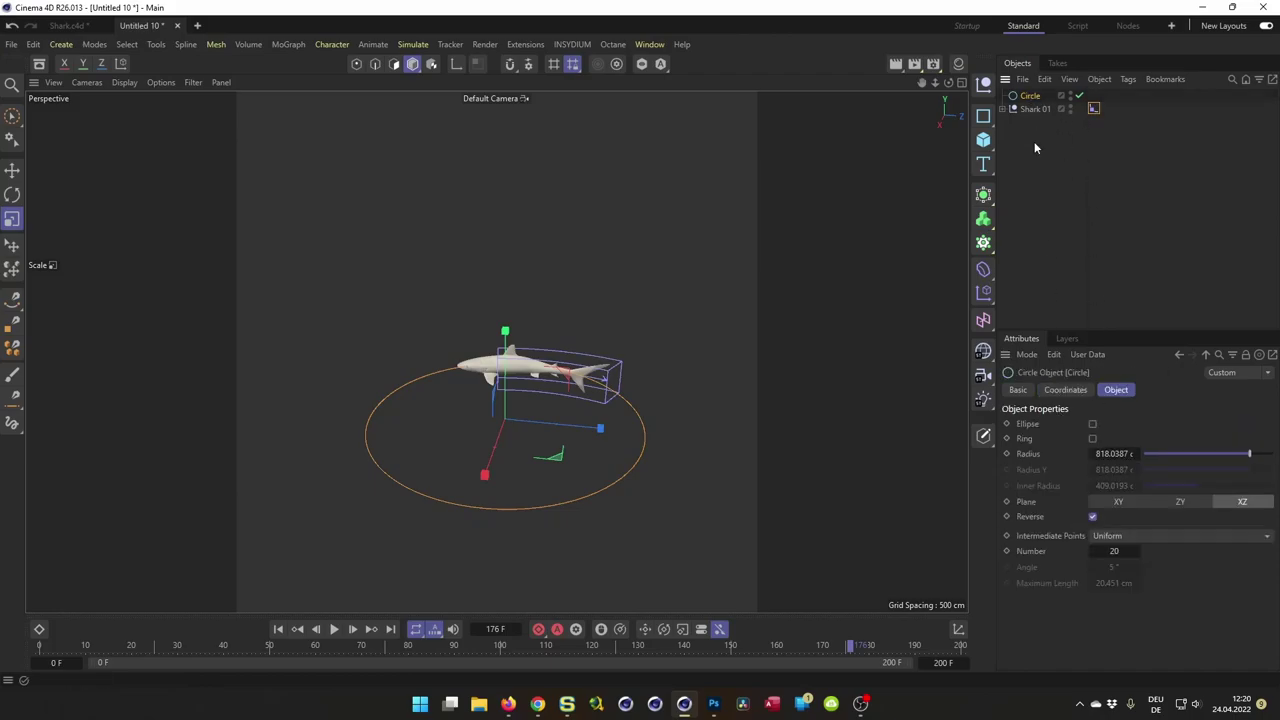
pyautogui.click(1093, 517)
# - Set the Align to Spline Position to 0 % and keyframe it on frame 0
pyautogui.keyDown('alt'); pyautogui.moveTo(783, 483); pyautogui.dragTo(688, 432); pyautogui.keyUp('alt')
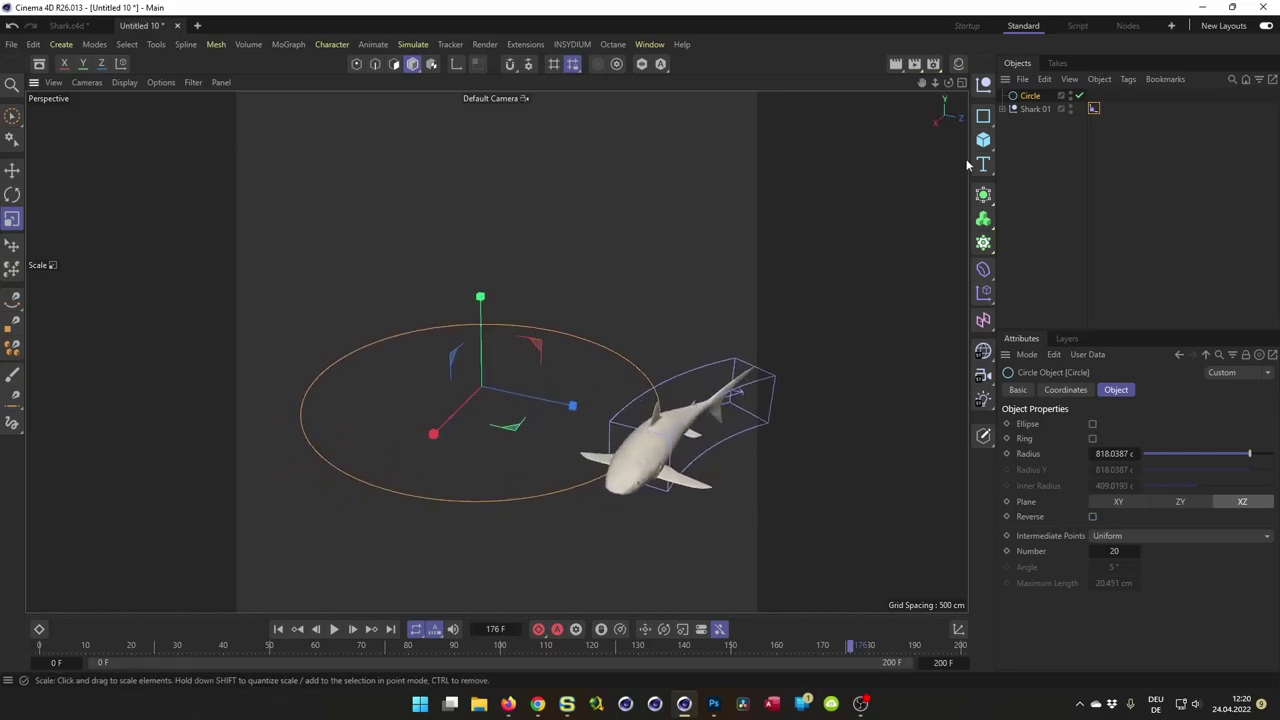
pyautogui.click(1094, 109)
pyautogui.doubleClick(1094, 471)
pyautogui.write('0')
pyautogui.press('Return')
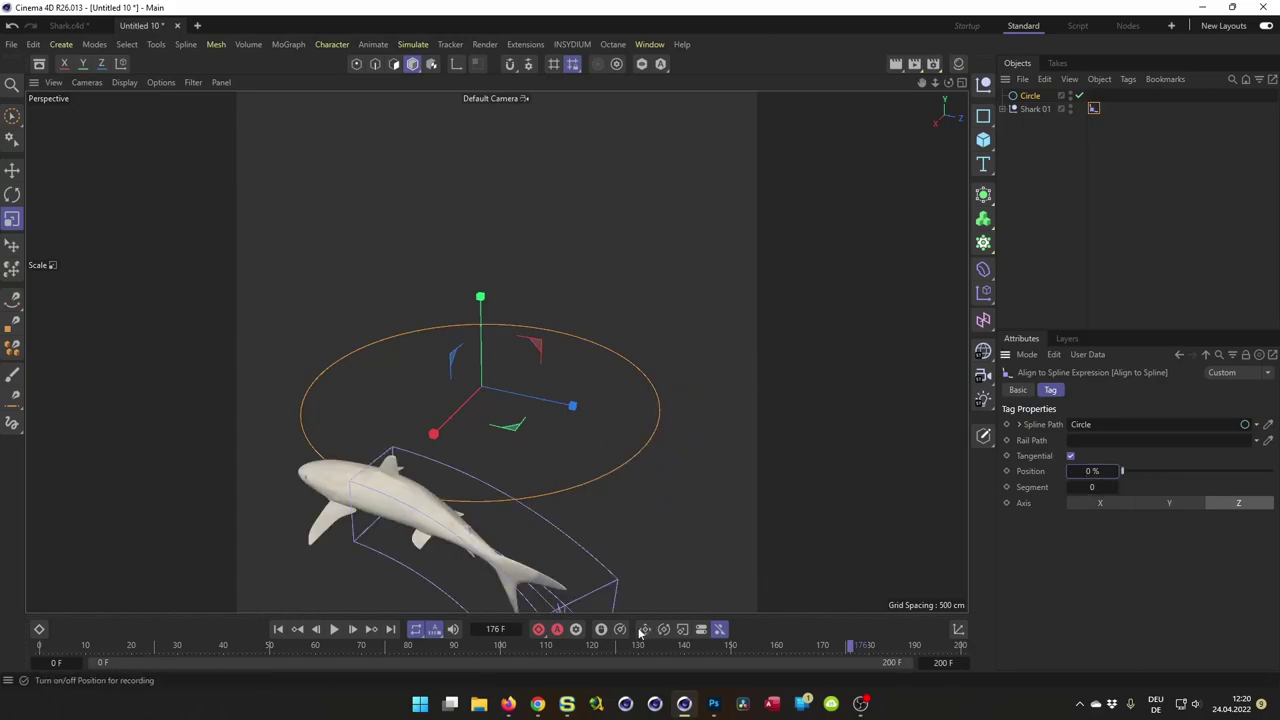
pyautogui.moveTo(500, 629); pyautogui.dragTo(440, 629)
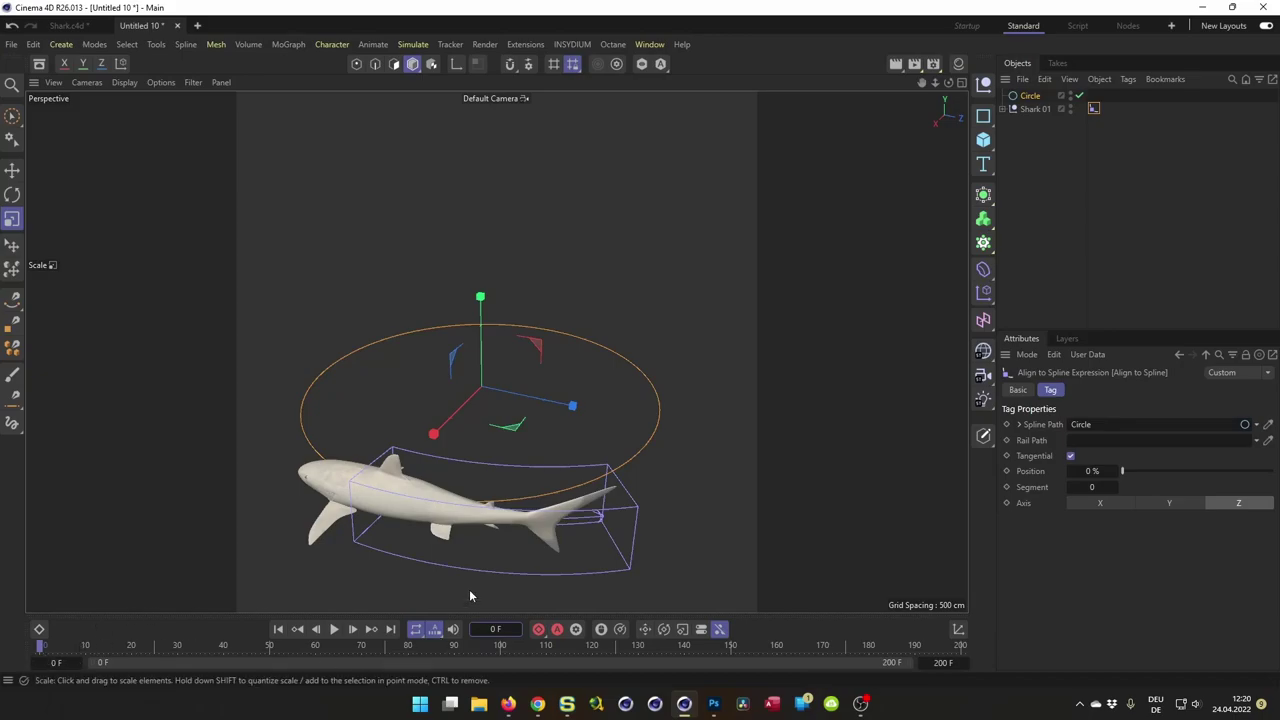
pyautogui.click(1007, 471)
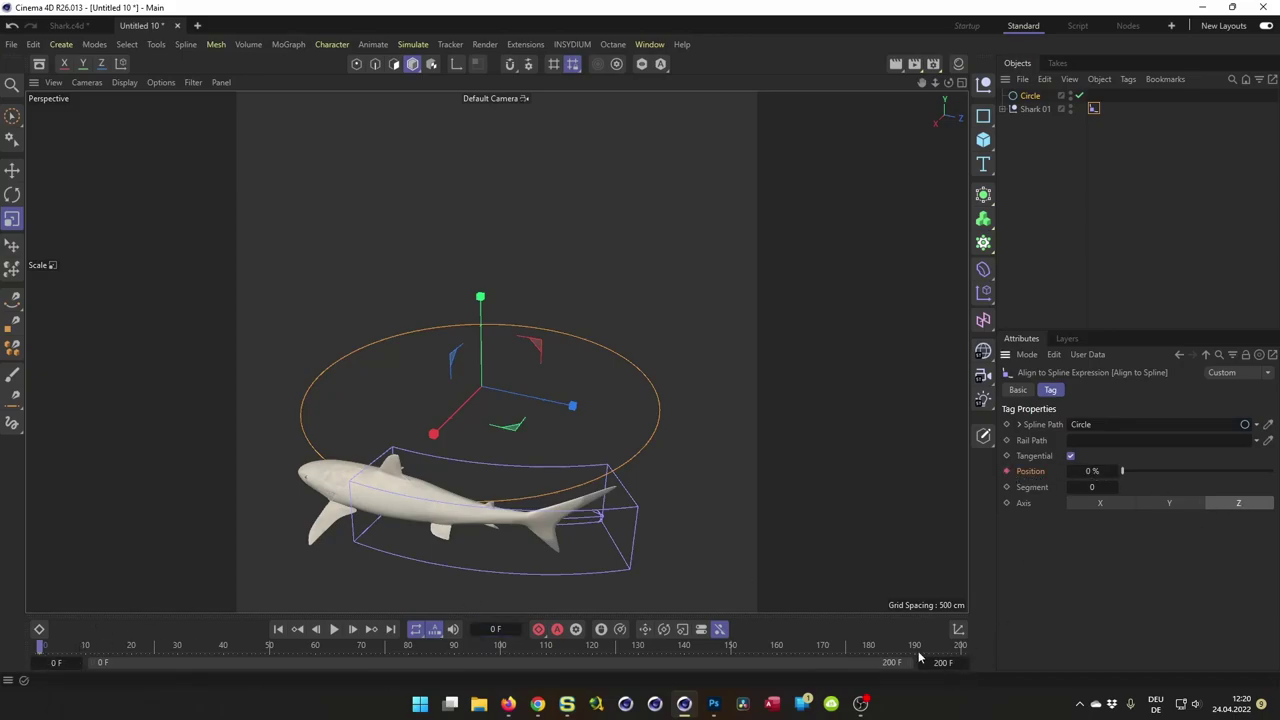
# - Keyframe the path Position on the last frame (200) and preview the swim
pyautogui.hotkey('shift', 'g')
pyautogui.click(1094, 471)
pyautogui.click(1007, 472)
pyautogui.click(334, 629)
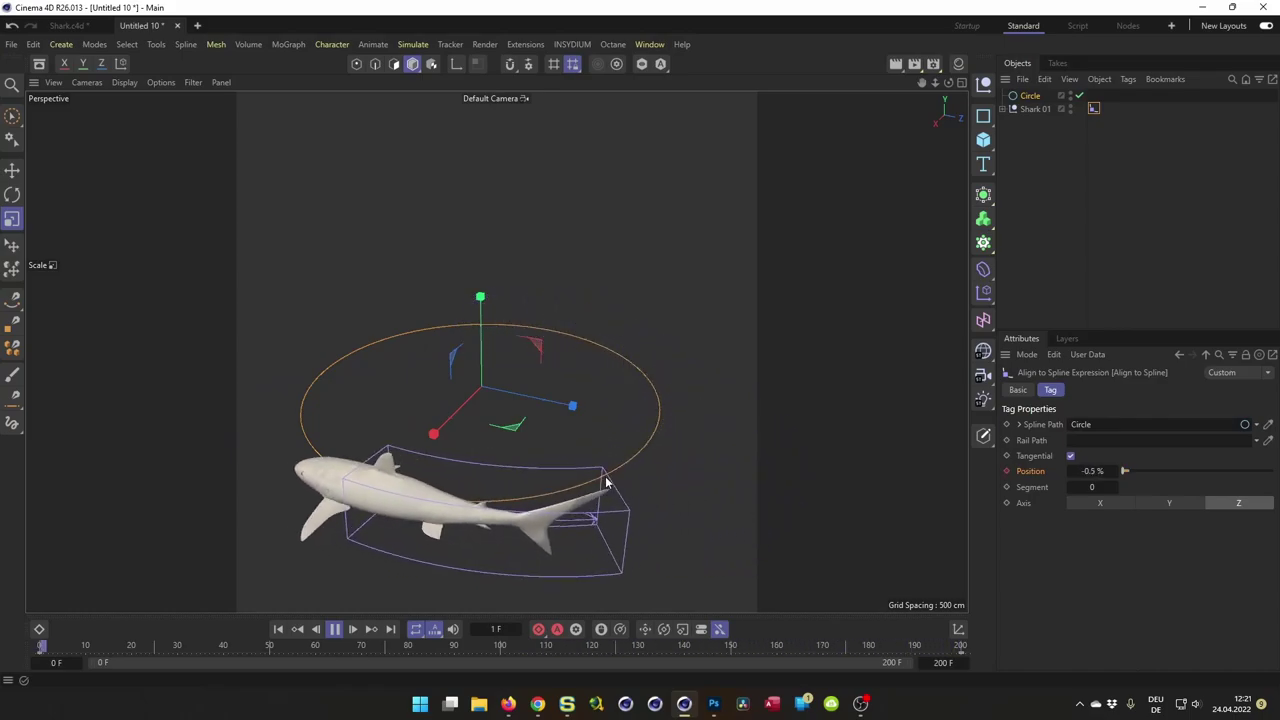
pyautogui.click(334, 629)
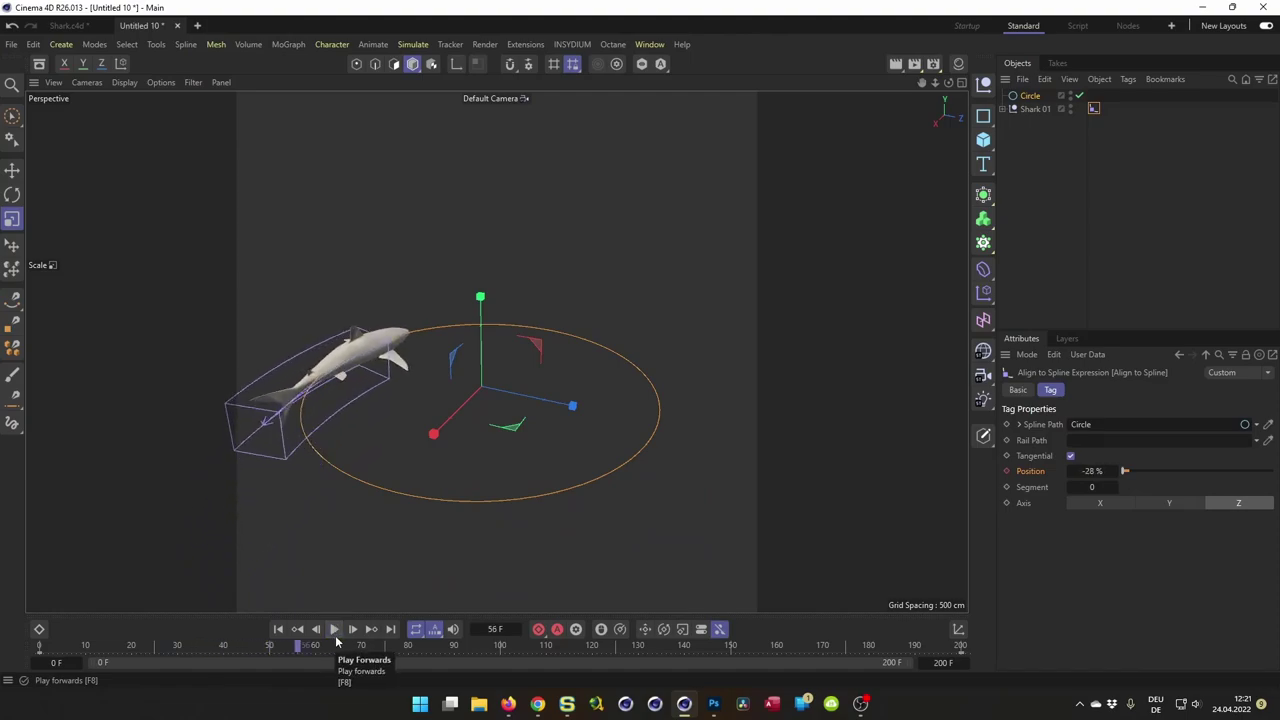
pyautogui.click(278, 629)
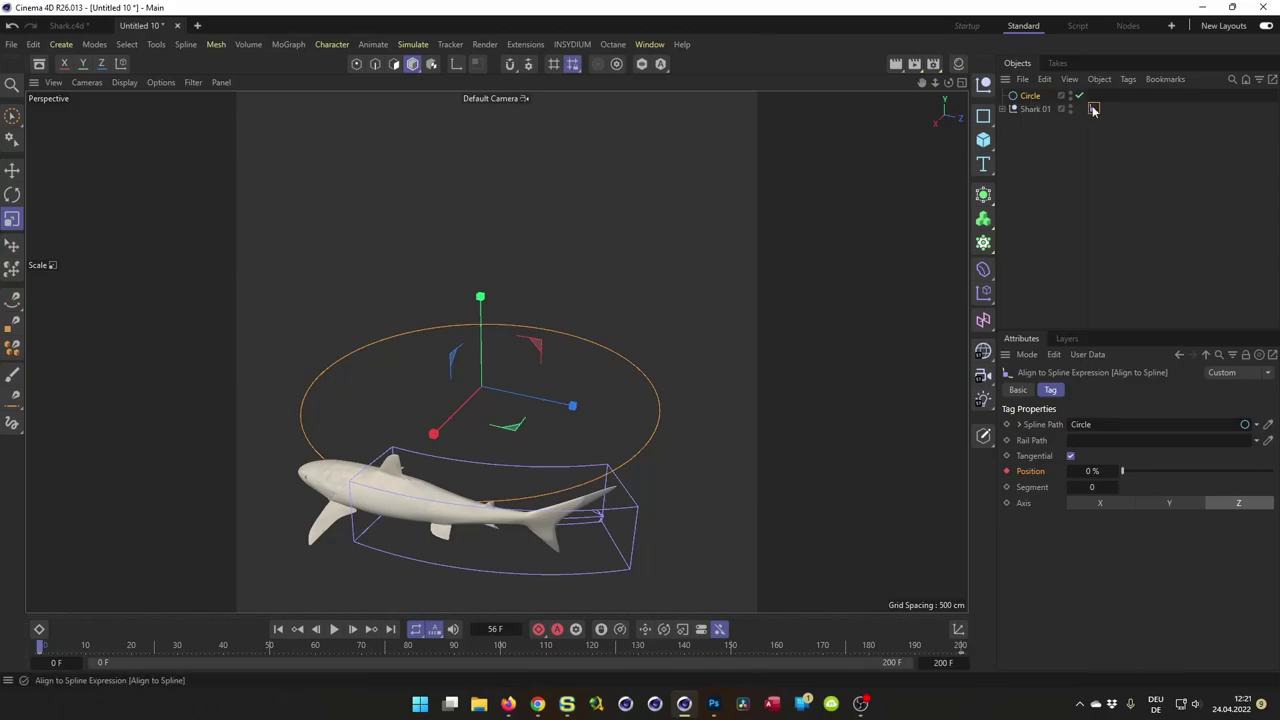
# - Delete the Align to Spline tag, expand and select Shark 01, and show the Deformer list
pyautogui.press('Delete')
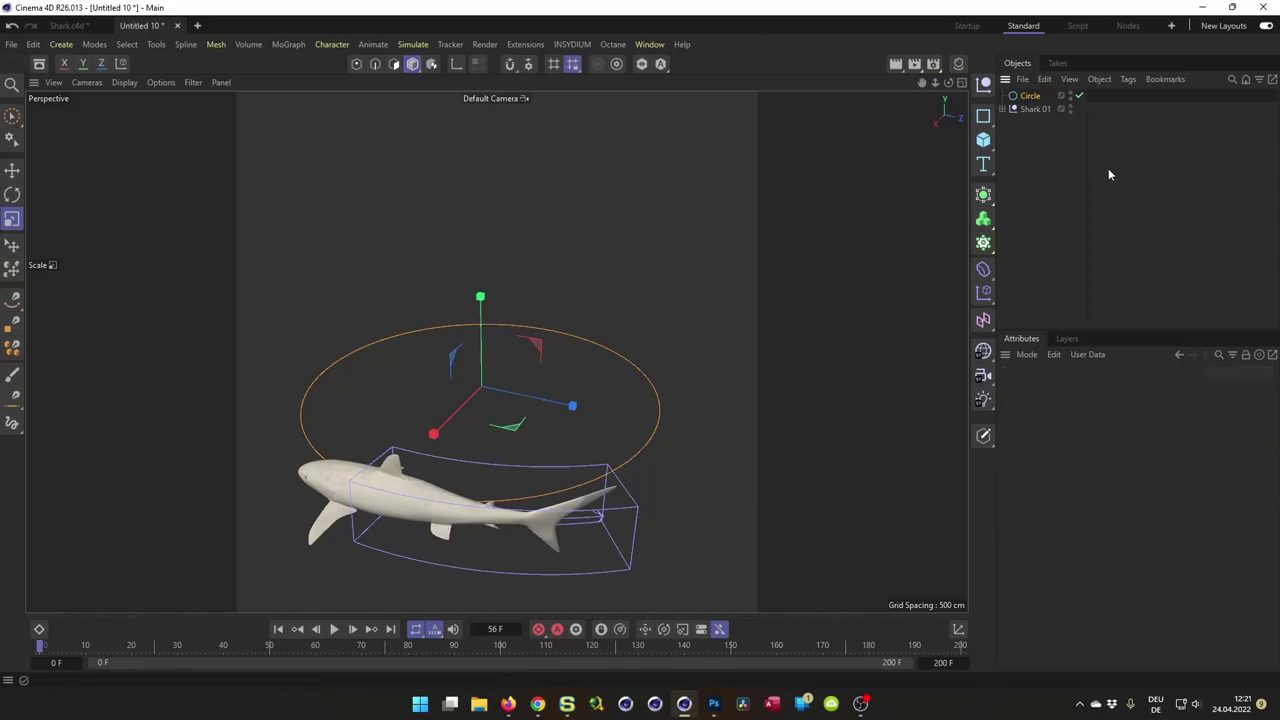
pyautogui.click(1002, 110)
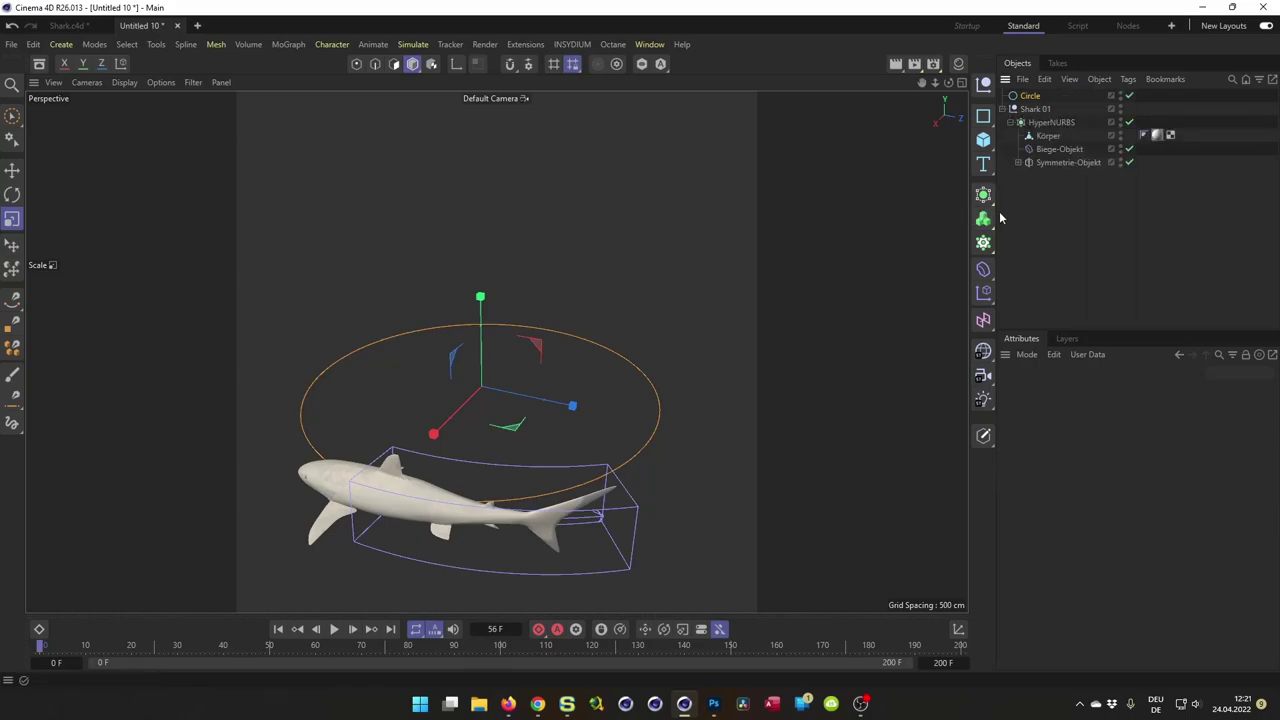
pyautogui.moveTo(996, 211); pyautogui.dragTo(856, 242)
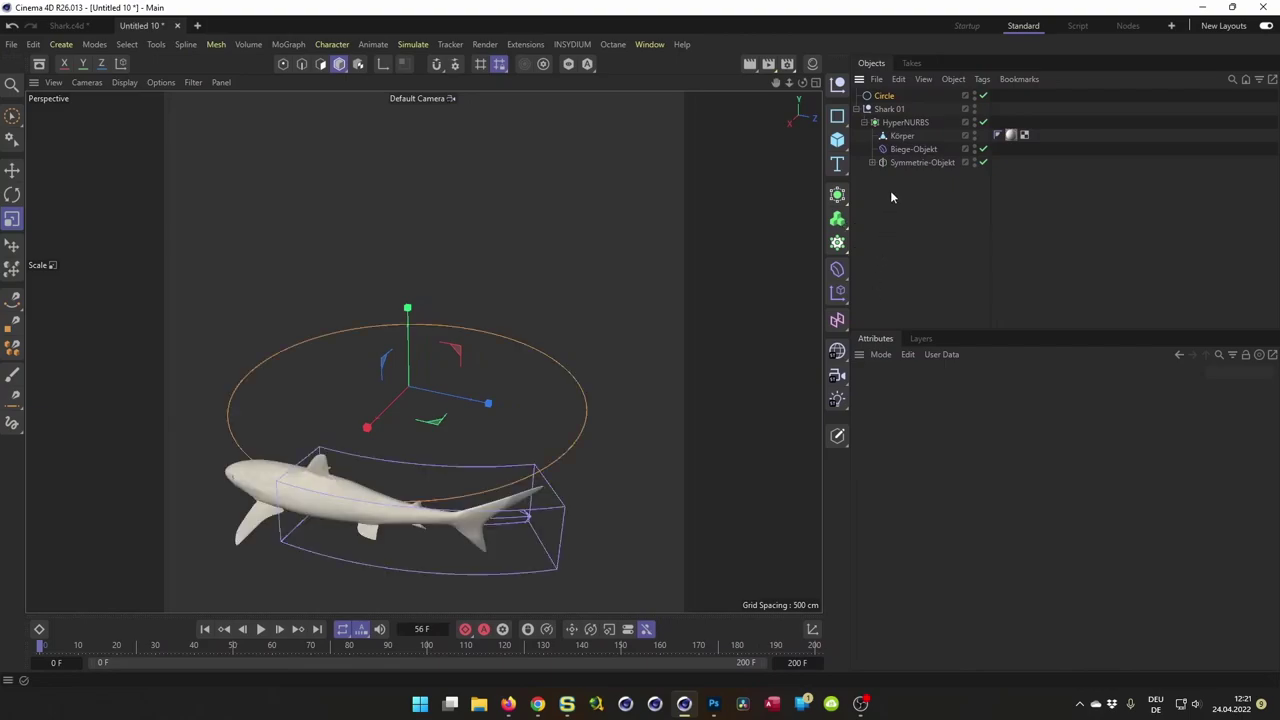
pyautogui.click(888, 110)
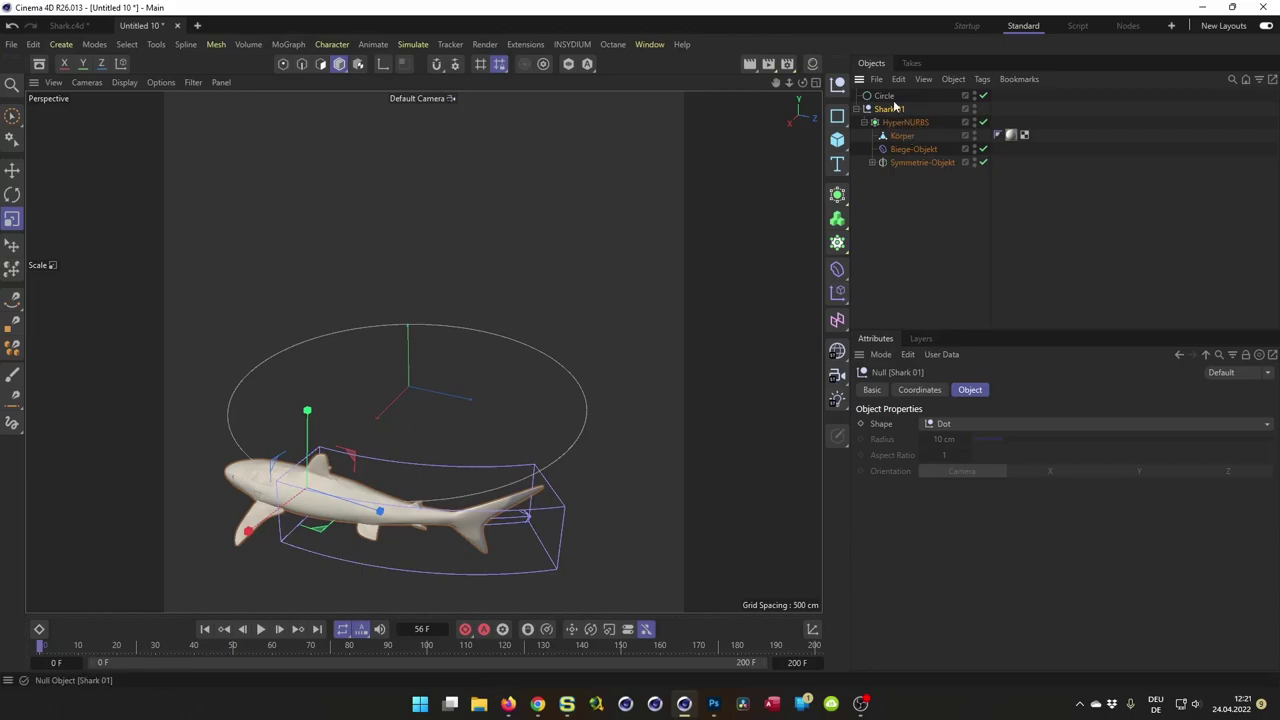
pyautogui.click(838, 270)
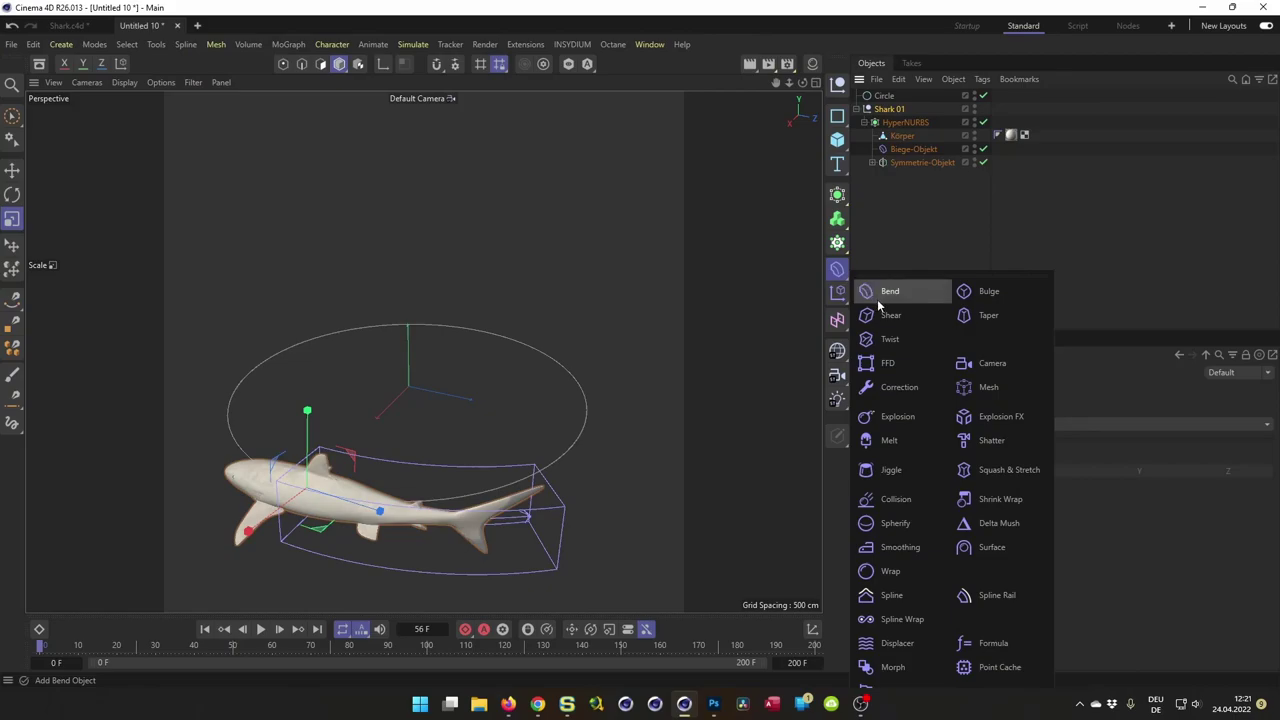
# - Add a Spline Wrap to Shark 01 with Circle as its spline, in Keep Length mode
pyautogui.click(900, 620)
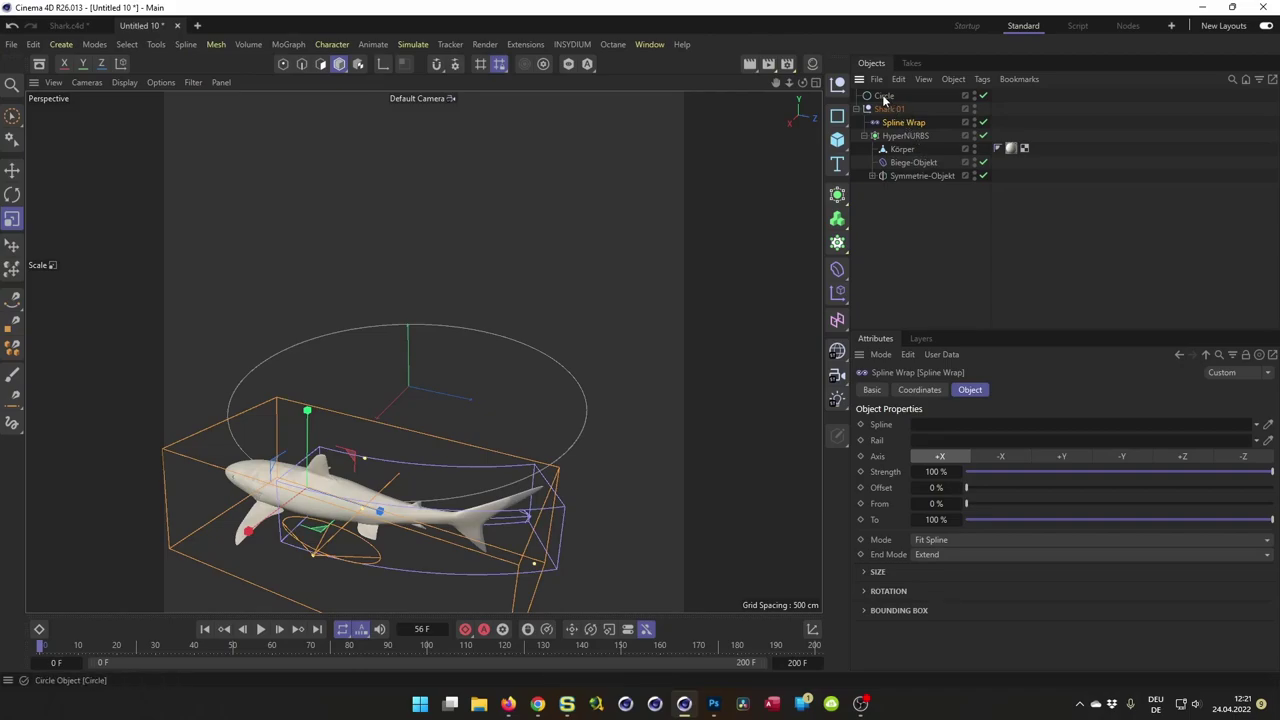
pyautogui.moveTo(884, 97); pyautogui.dragTo(945, 270)
pyautogui.moveTo(930, 424); pyautogui.dragTo(930, 424)
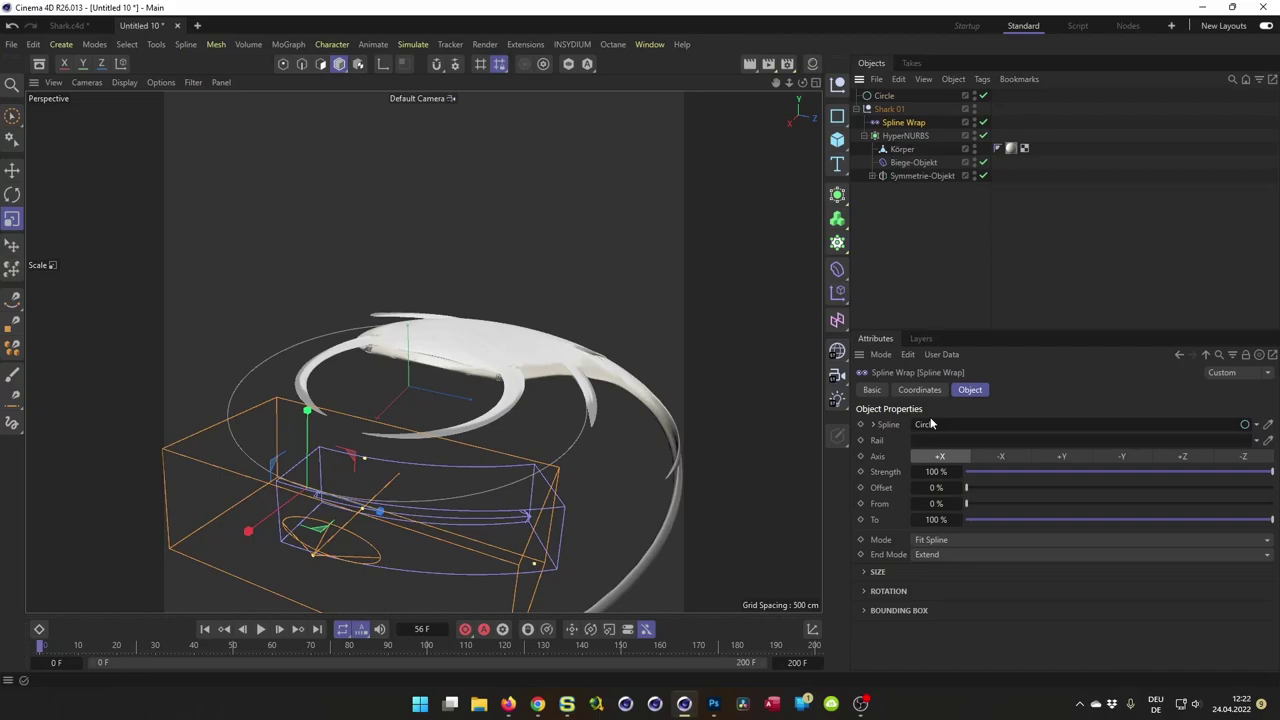
pyautogui.click(954, 540)
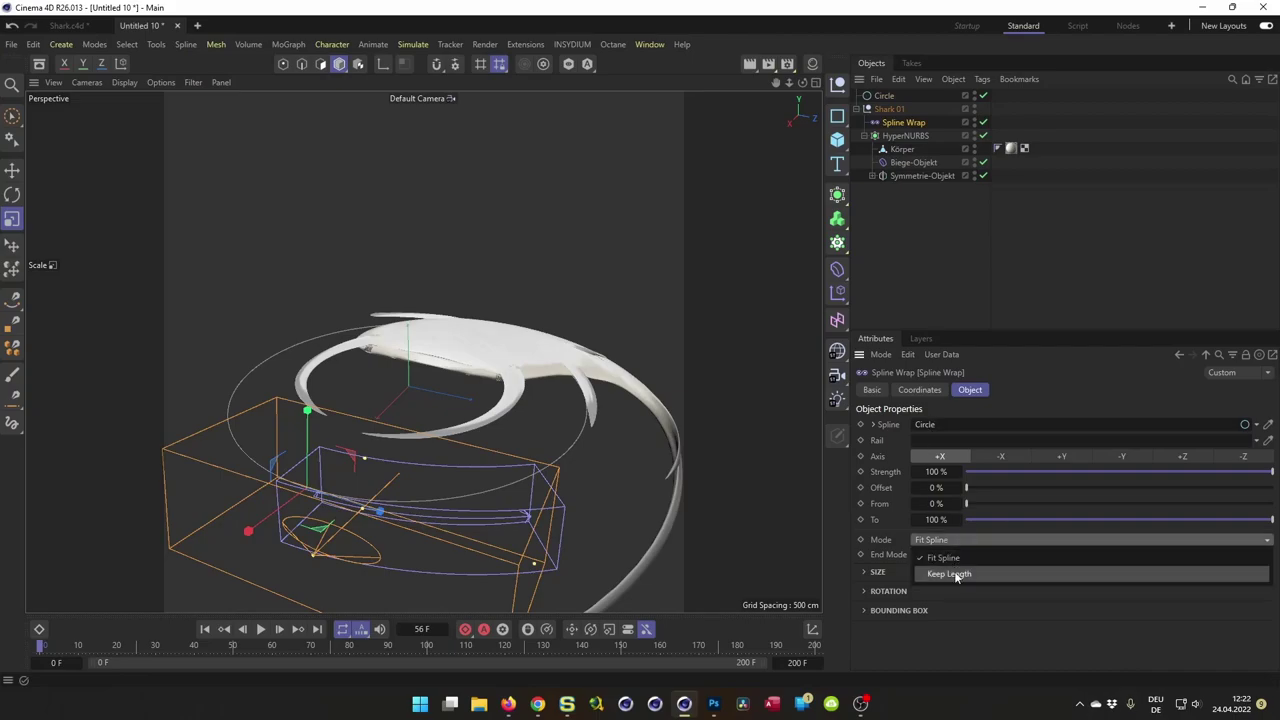
pyautogui.click(957, 566)
# - Set the Spline Wrap axis to -Z after trying +Y and +Z
pyautogui.keyDown('alt'); pyautogui.moveTo(533, 489); pyautogui.dragTo(516, 378); pyautogui.keyUp('alt')
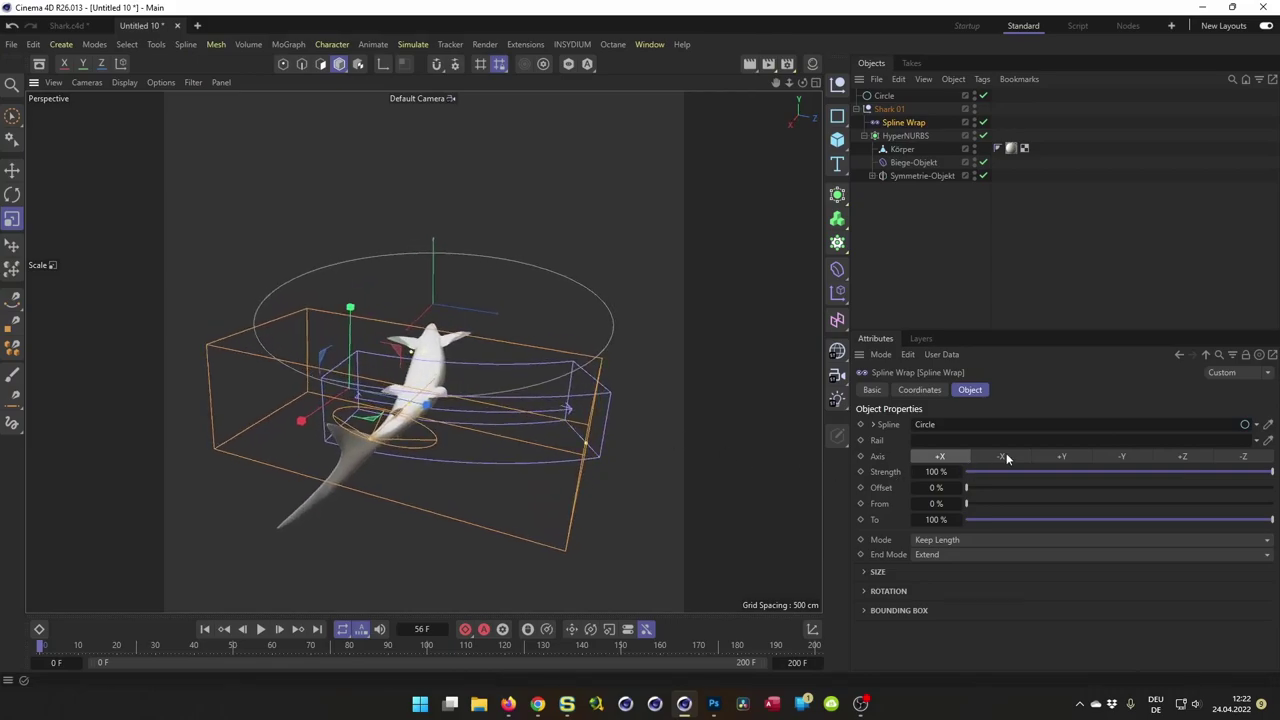
pyautogui.click(1062, 457)
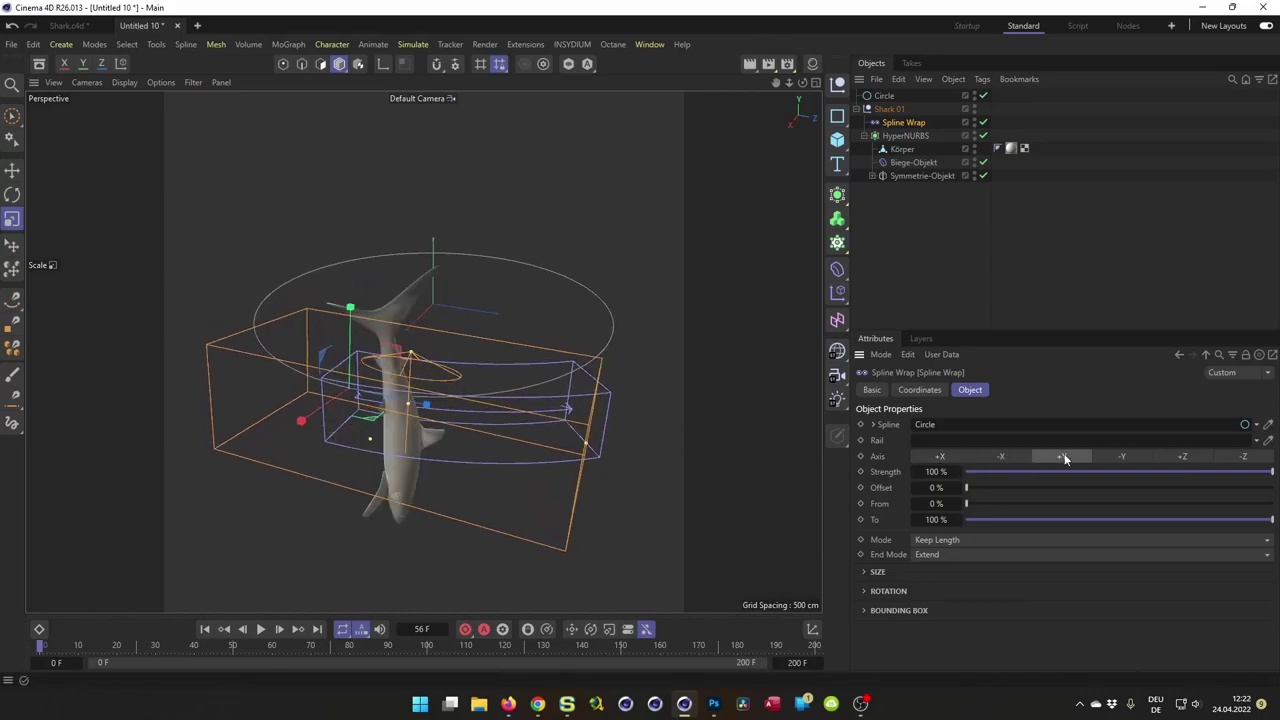
pyautogui.click(1183, 457)
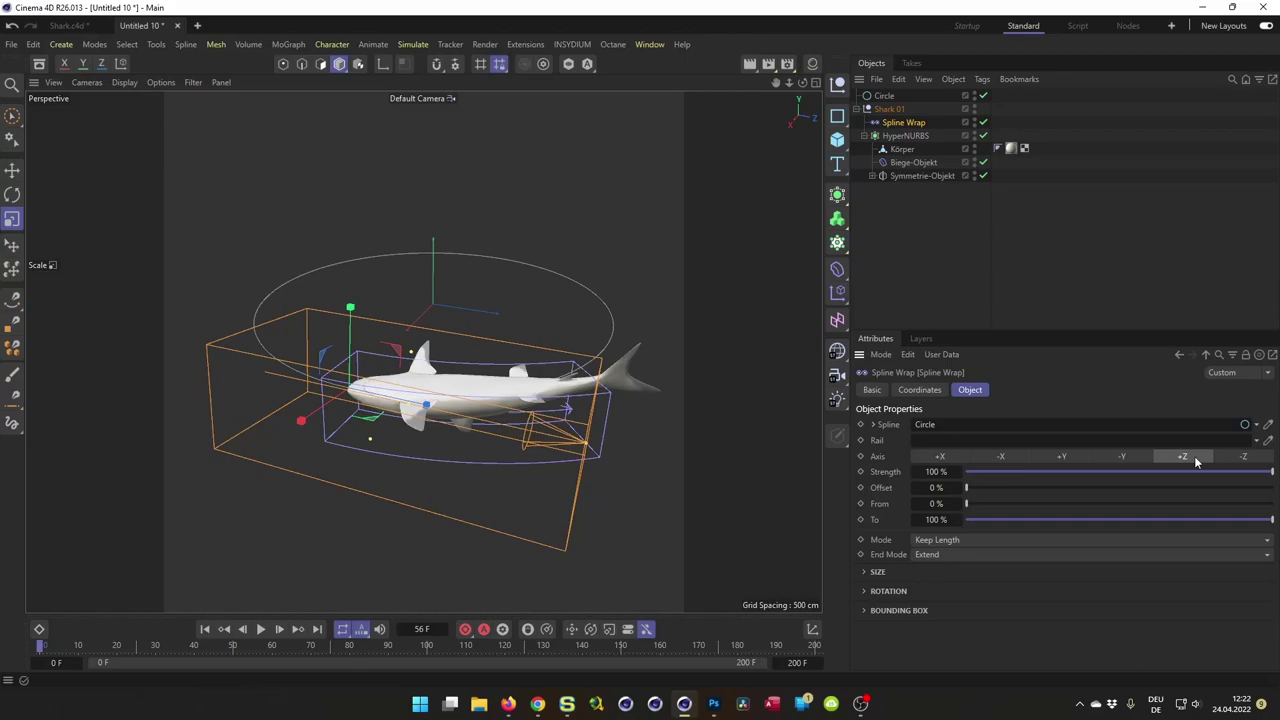
pyautogui.click(1240, 457)
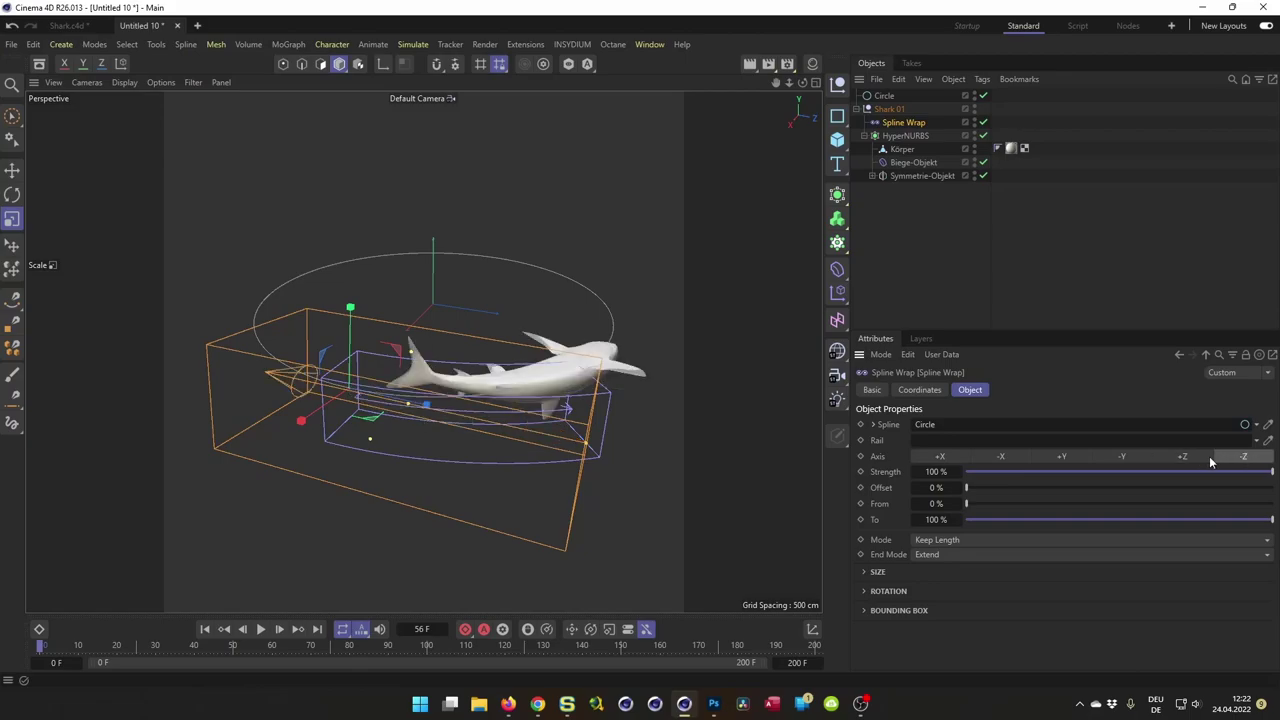
# - Turn on Reverse for the Circle spline so the shark faces the other way
pyautogui.scroll(5, 604, 454)
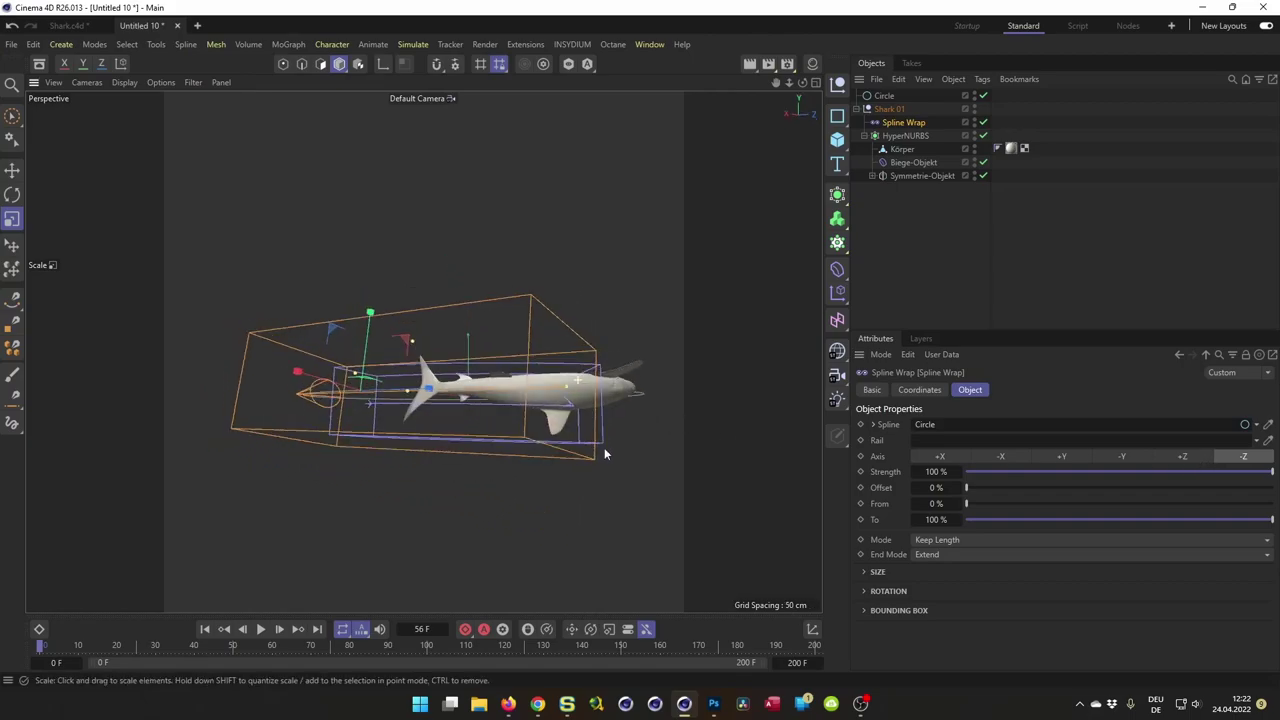
pyautogui.scroll(-5, 604, 454)
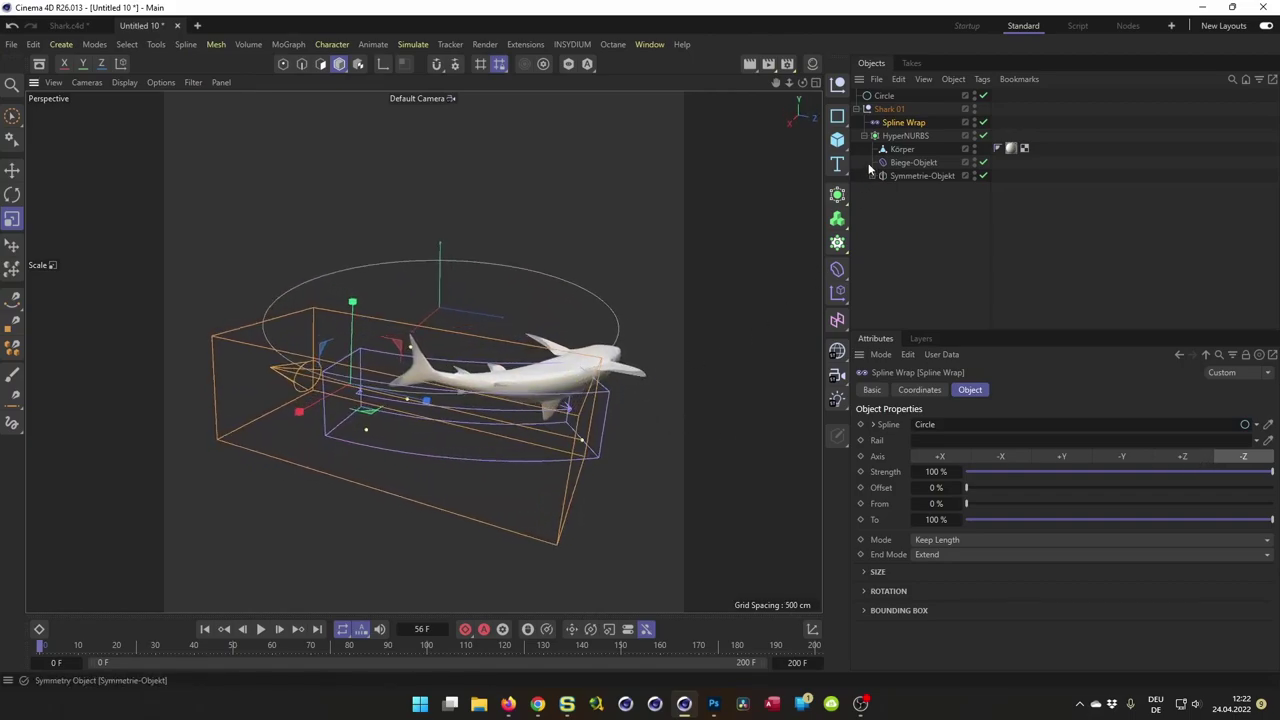
pyautogui.click(884, 95)
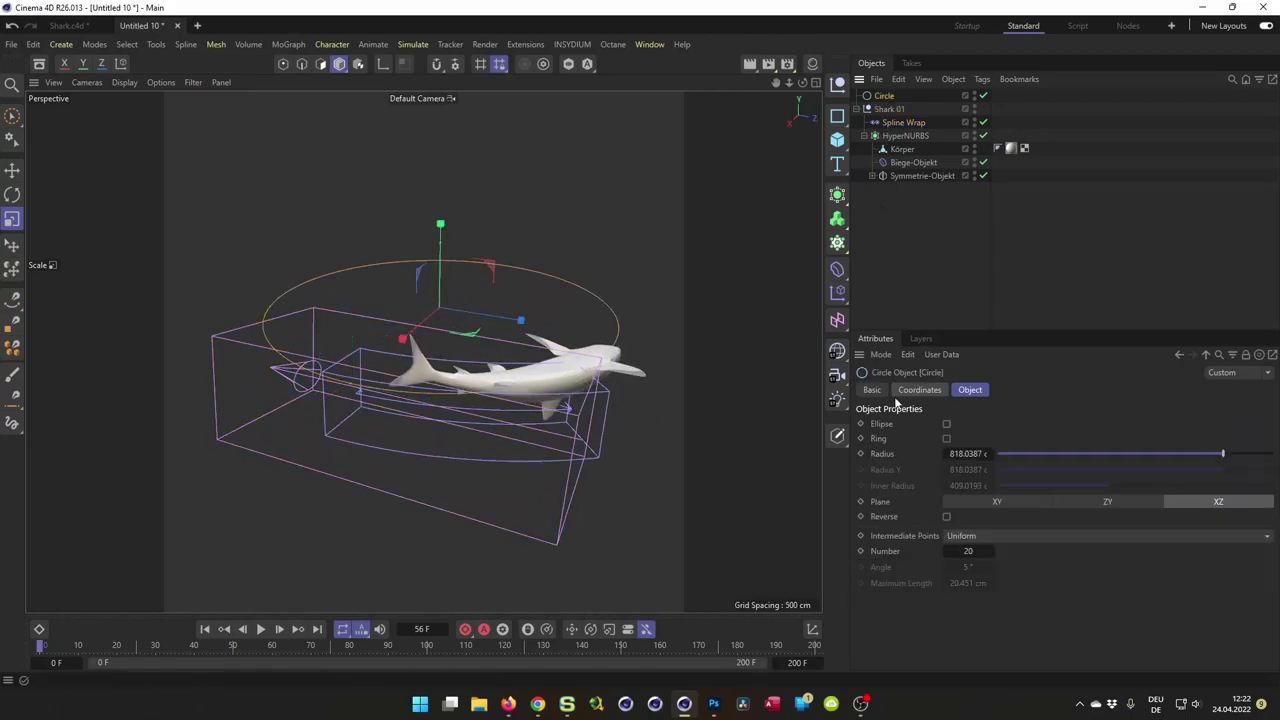
pyautogui.click(946, 517)
pyautogui.moveTo(450, 263)
pyautogui.keyDown('alt'); pyautogui.mouseDown()
pyautogui.moveTo(424, 249)
pyautogui.moveTo(466, 269)
pyautogui.mouseUp(); pyautogui.keyUp('alt')
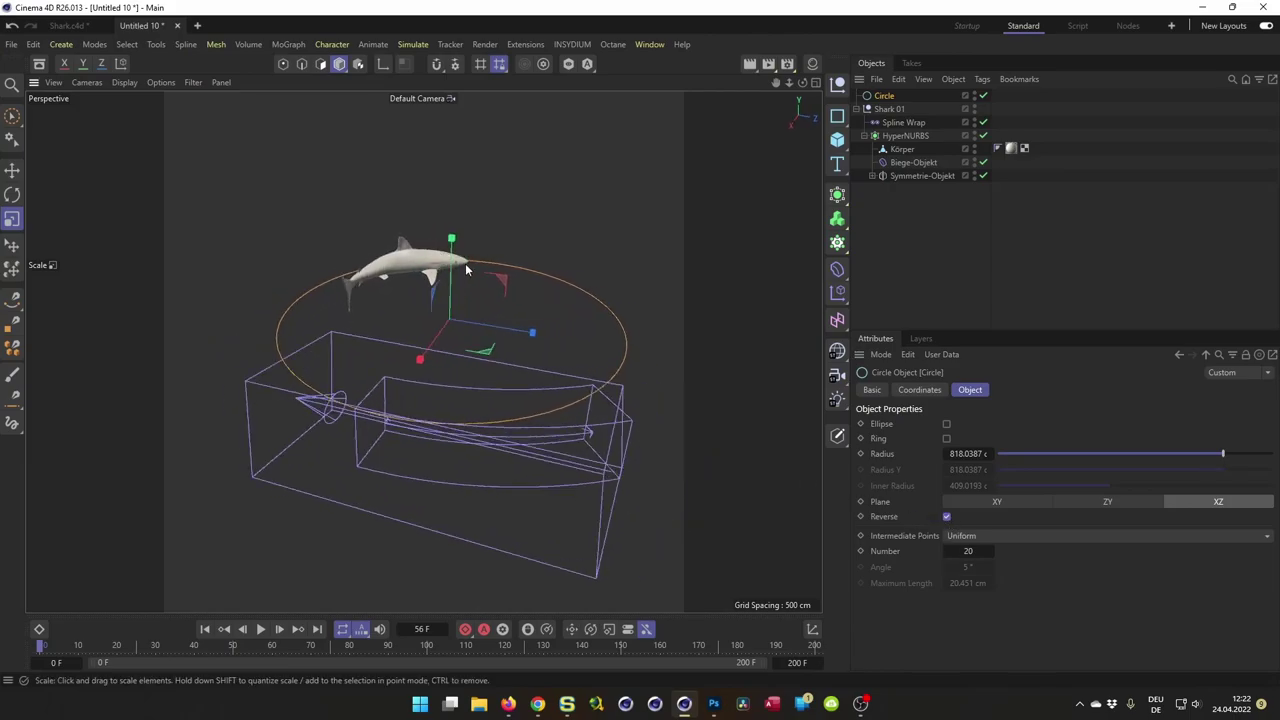
# - Slide the Spline Wrap Offset up to 56 % as a preview, then reset it to 0 %
pyautogui.click(903, 122)
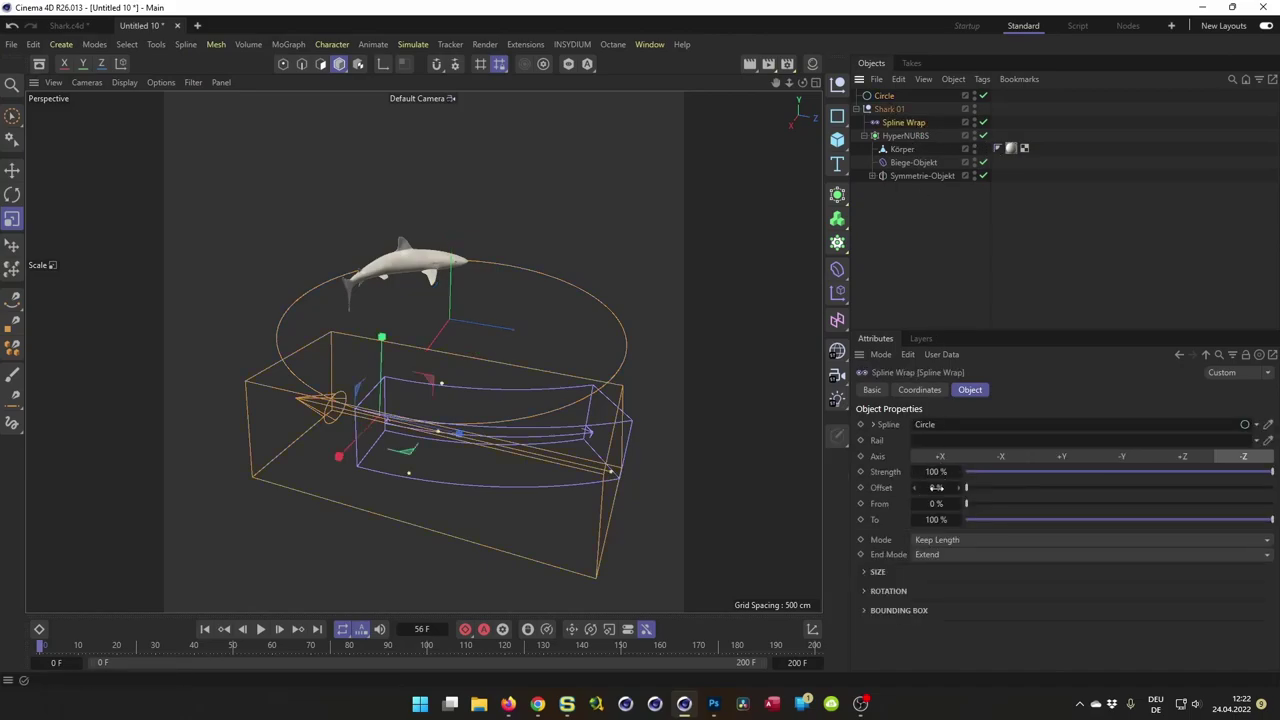
pyautogui.moveTo(966, 487); pyautogui.dragTo(1014, 487)
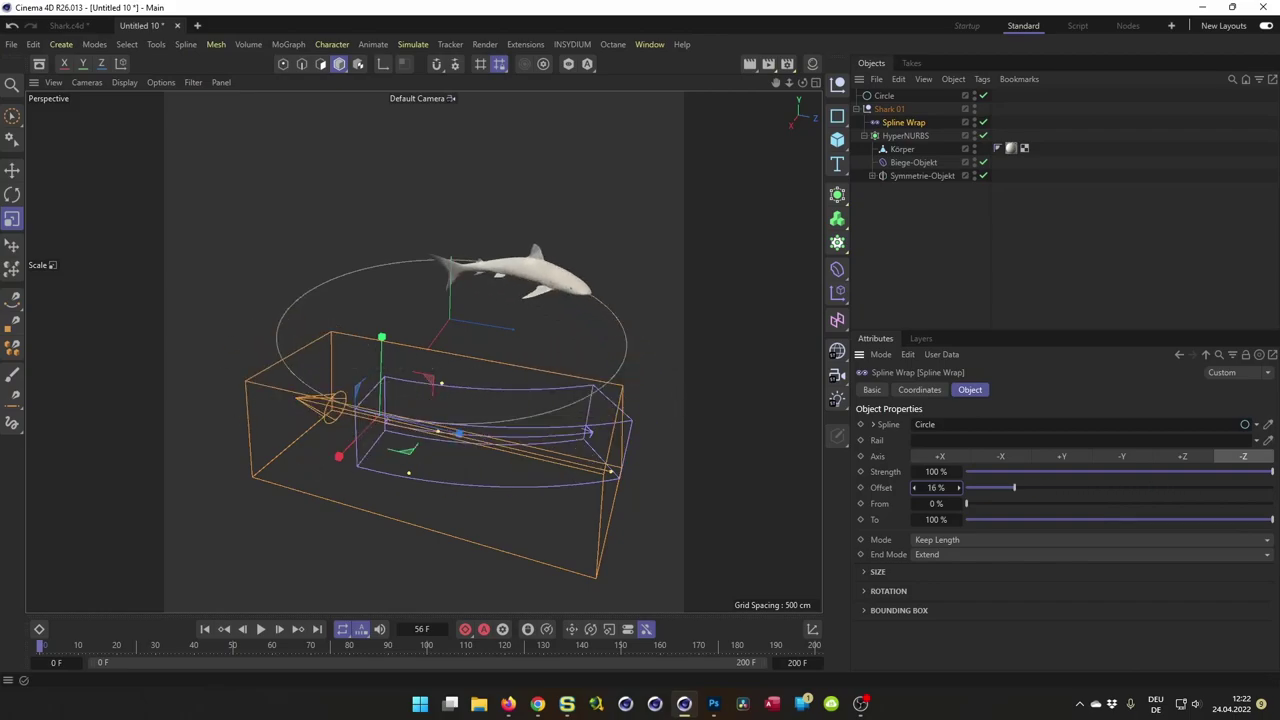
pyautogui.moveTo(1014, 487); pyautogui.dragTo(1137, 487)
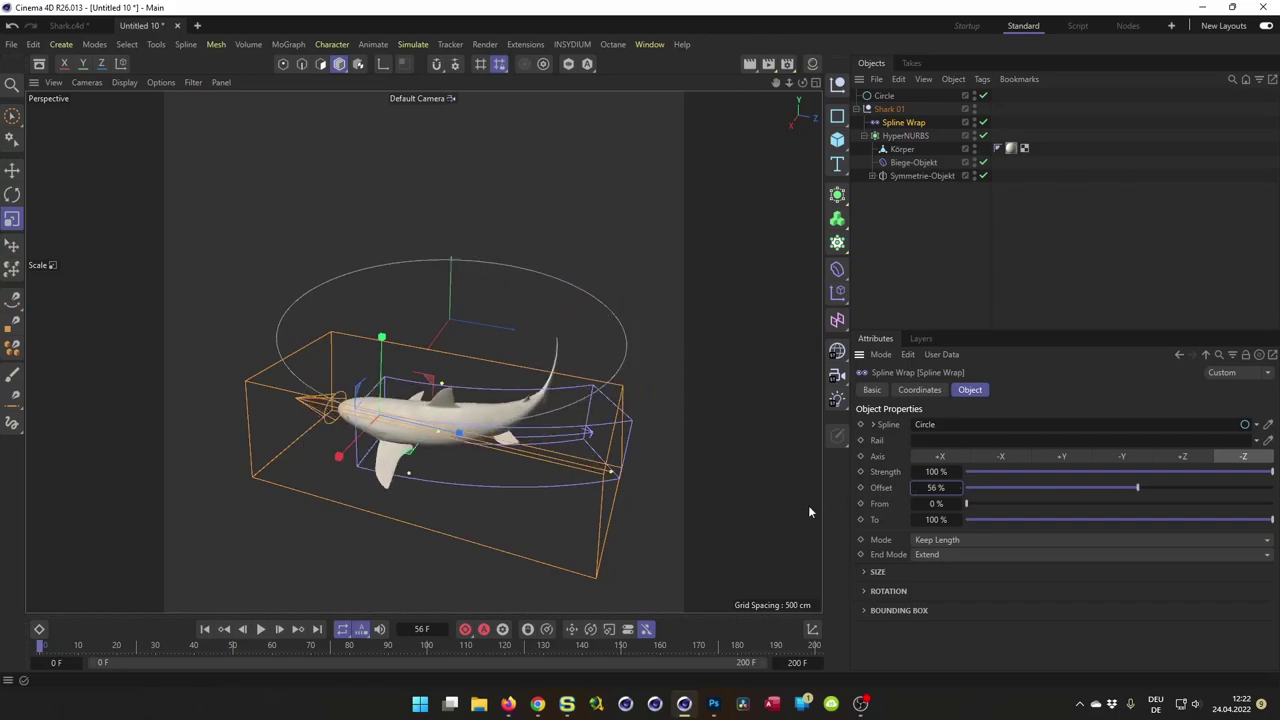
pyautogui.rightClick(957, 489)
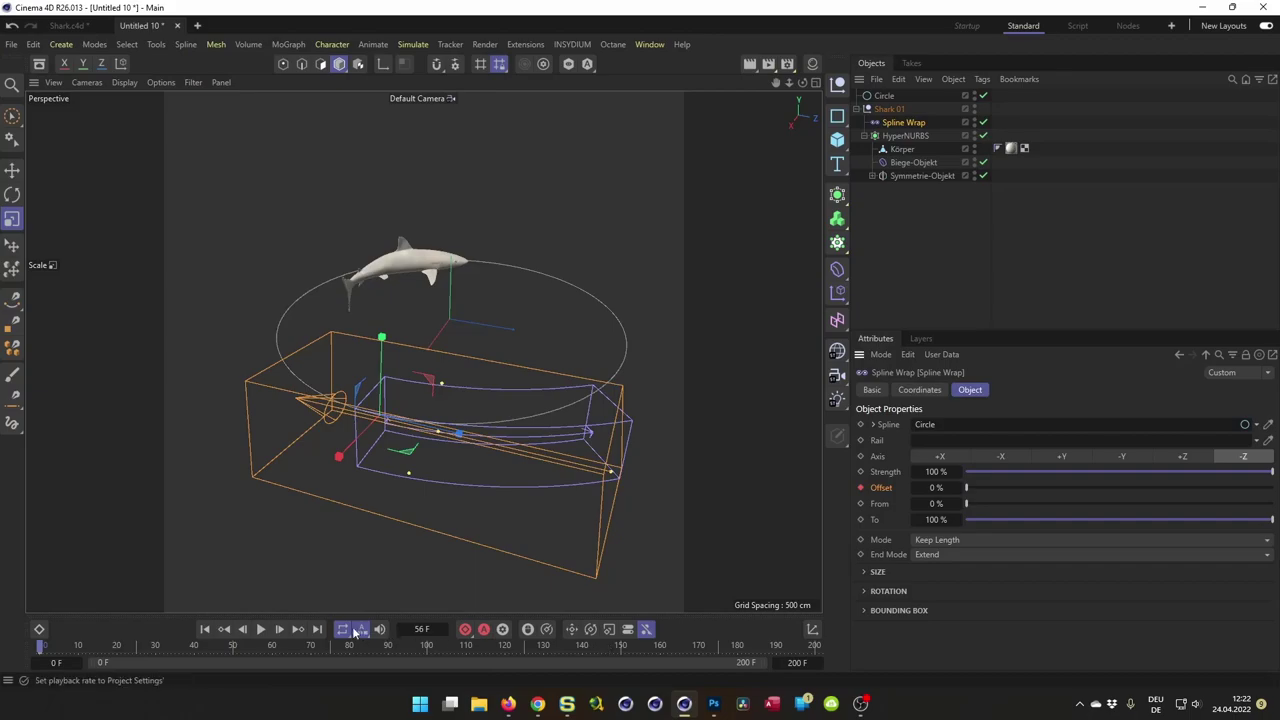
# - On the final frame, keyframe the Offset at 100 % and play the animation
pyautogui.click(317, 629)
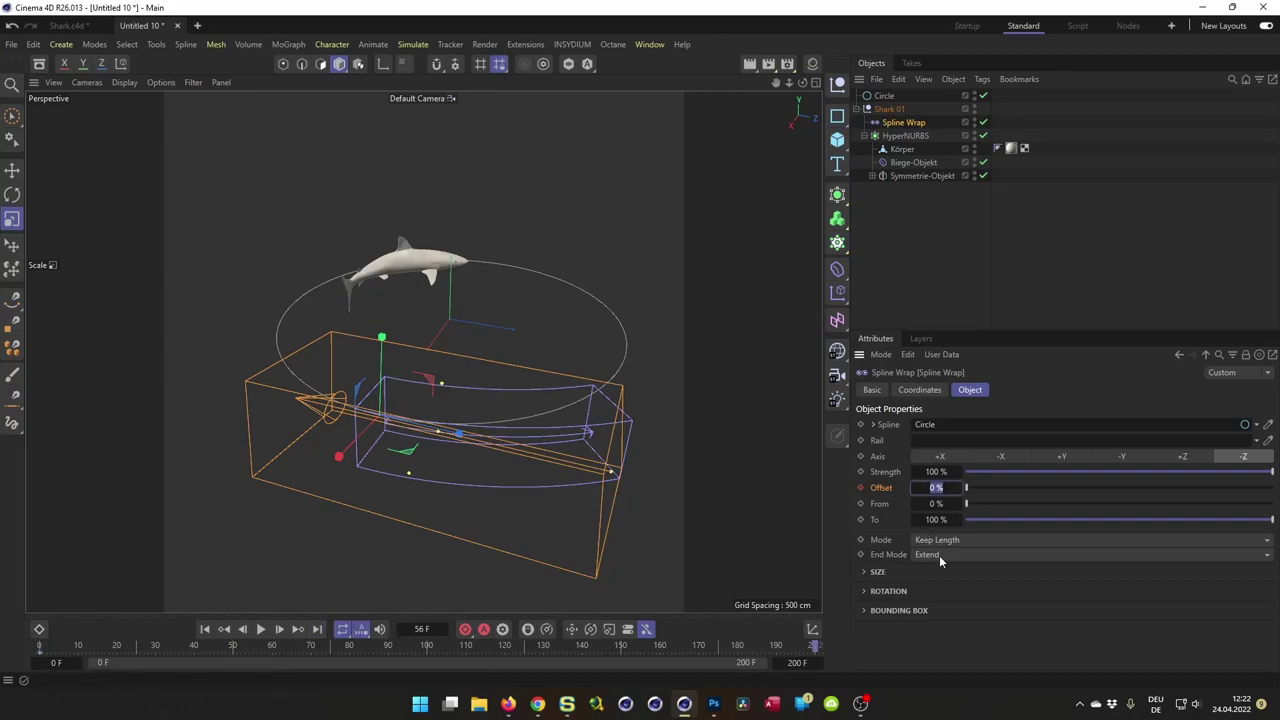
pyautogui.write('100')
pyautogui.press('Return')
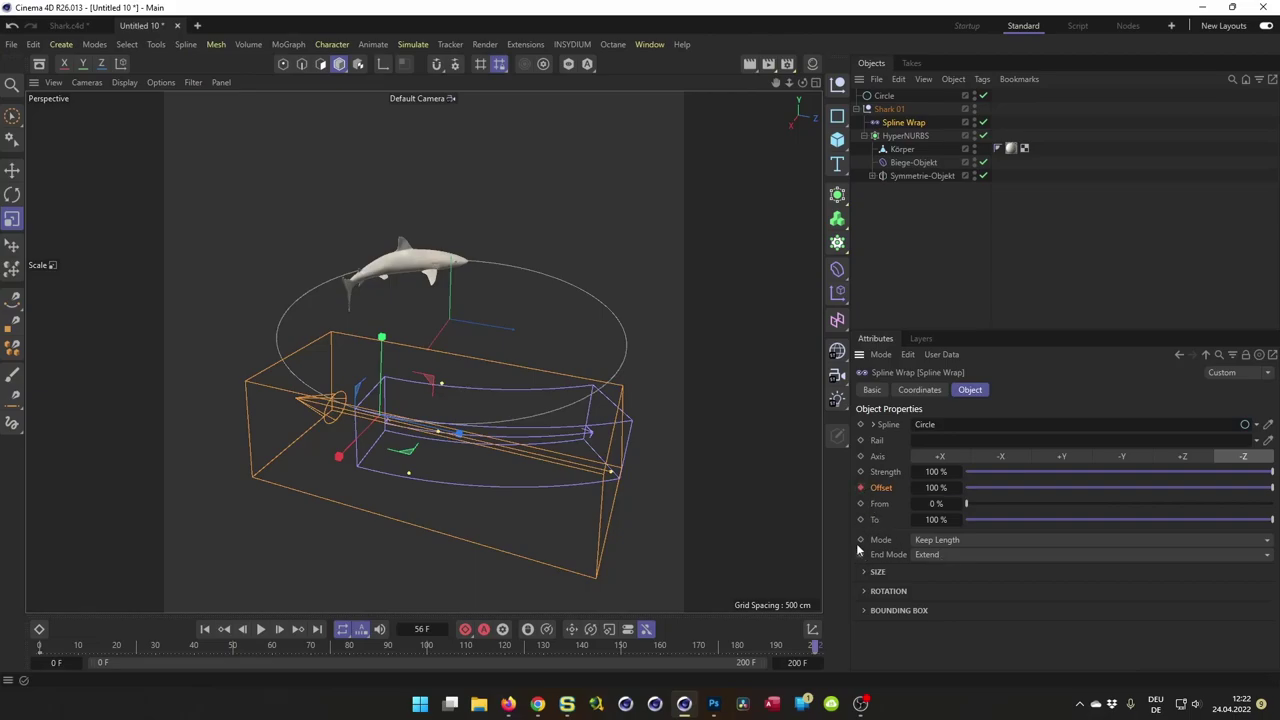
pyautogui.click(261, 629)
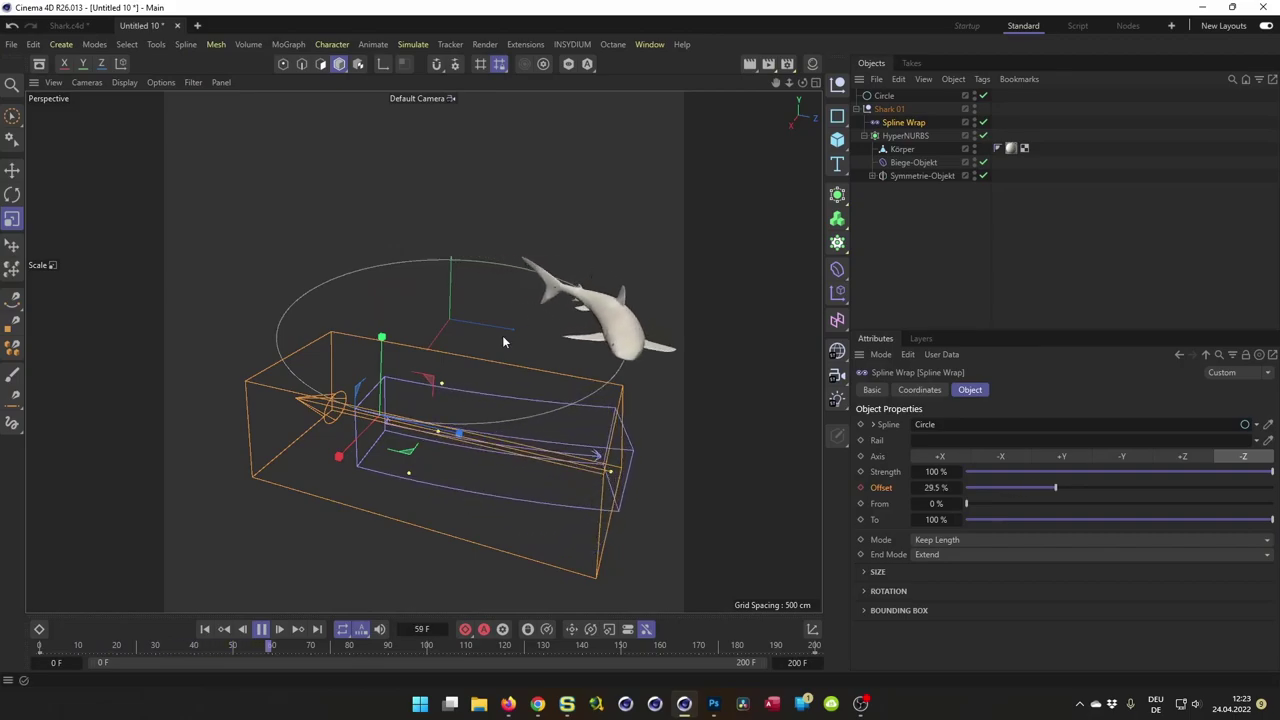
# - Stop playback, rewind to frame 0, and orbit to look down on the scene
pyautogui.click(261, 629)
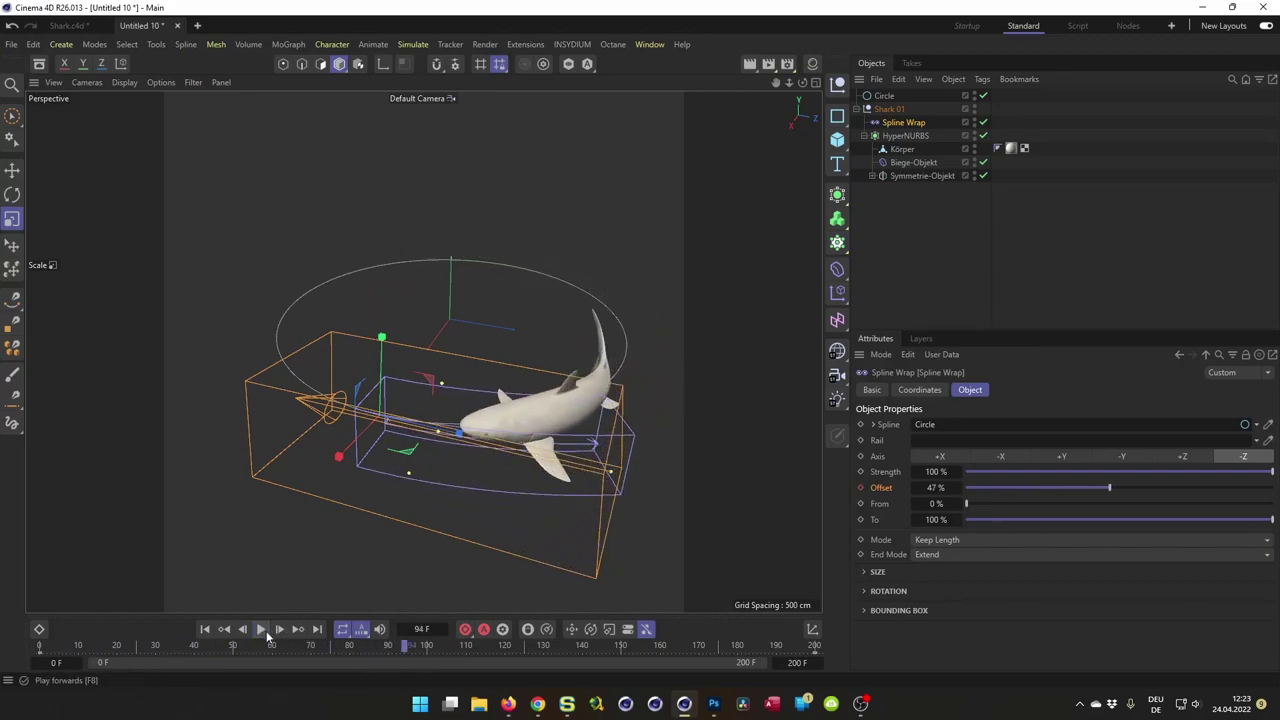
pyautogui.click(205, 629)
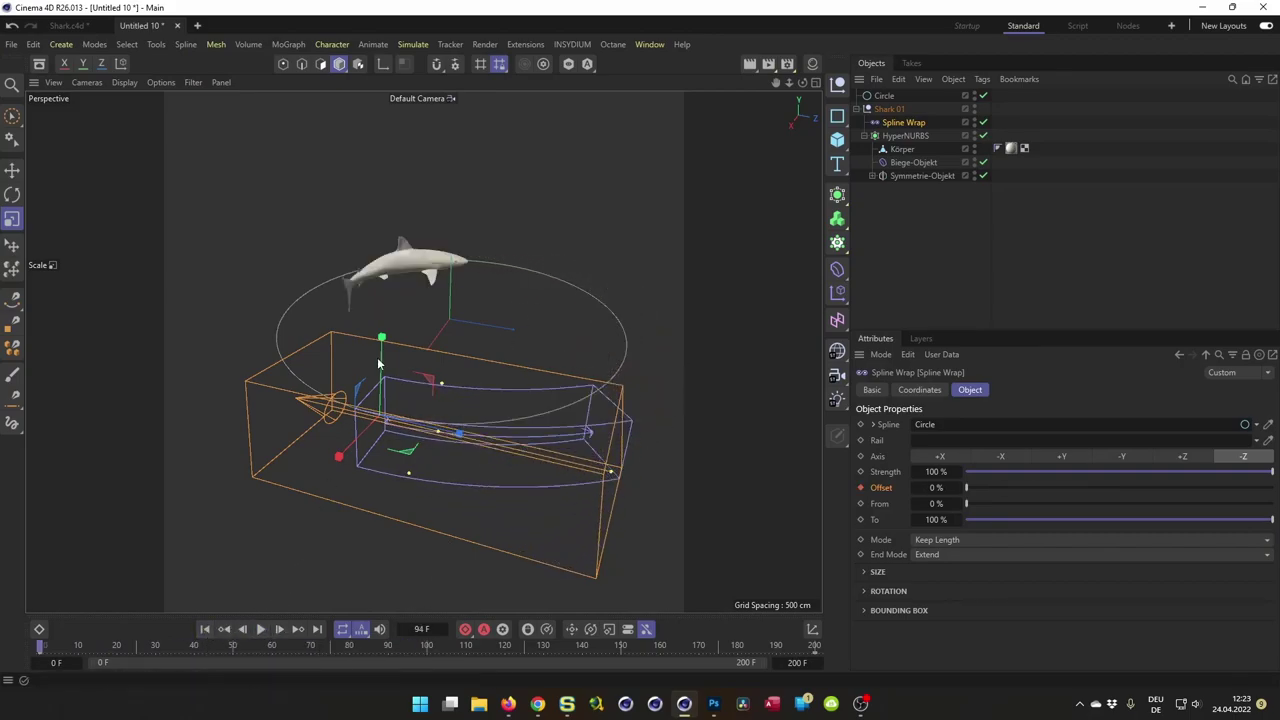
pyautogui.keyDown('alt'); pyautogui.moveTo(380, 358); pyautogui.dragTo(405, 392); pyautogui.keyUp('alt')
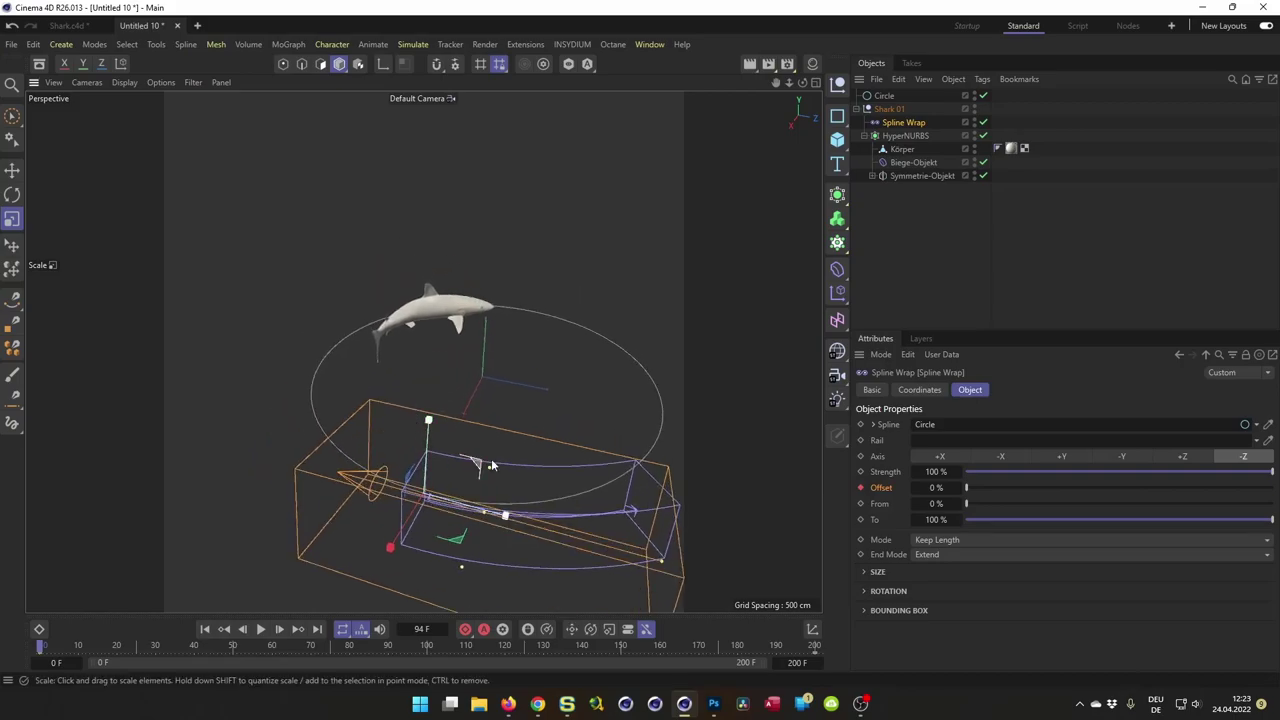
# - Hide the Bend (Biege-Objekt) and Spline Wrap deformer cages in the viewport
pyautogui.click(914, 163)
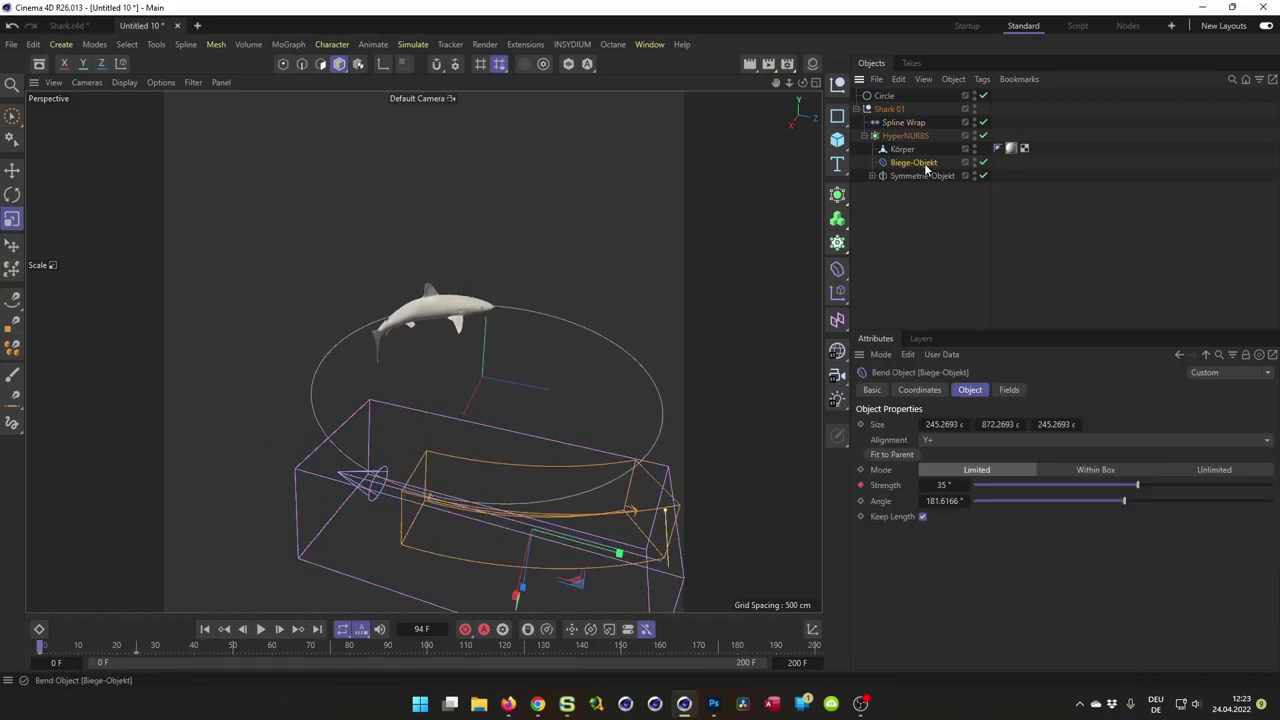
pyautogui.click(975, 160)
pyautogui.click(975, 123)
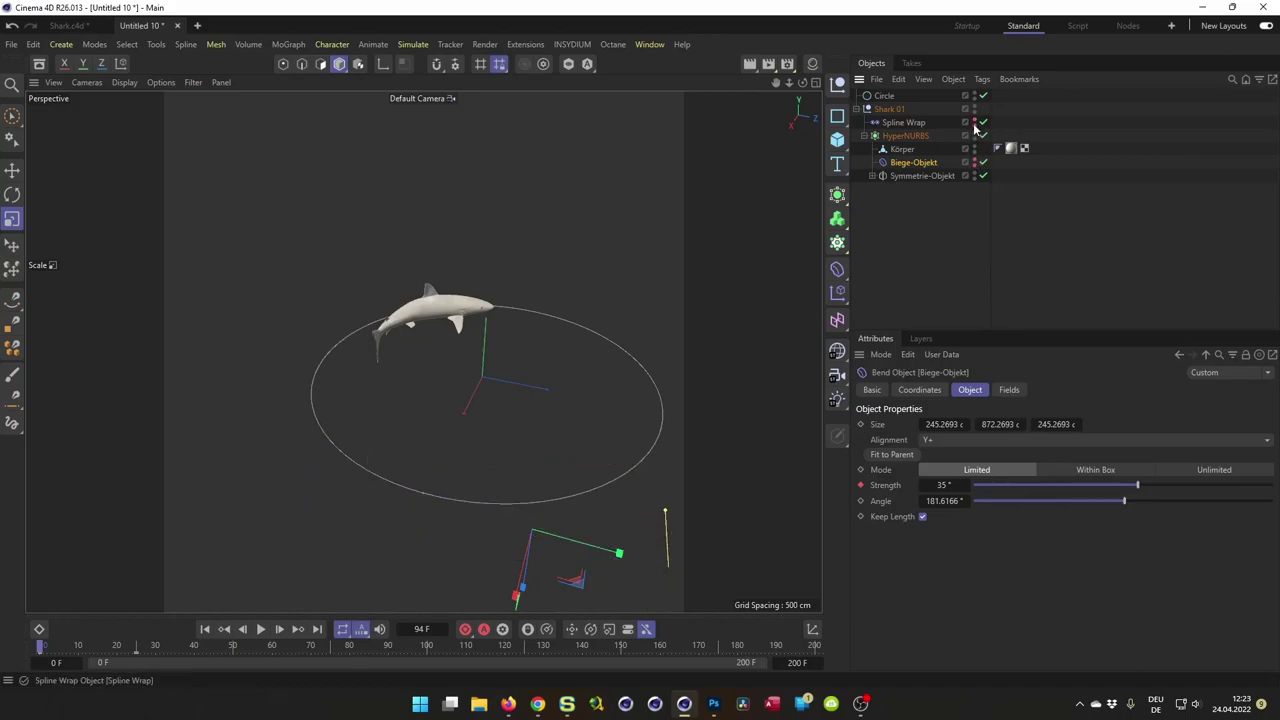
pyautogui.keyDown('alt'); pyautogui.moveTo(552, 408); pyautogui.dragTo(350, 276); pyautogui.keyUp('alt')
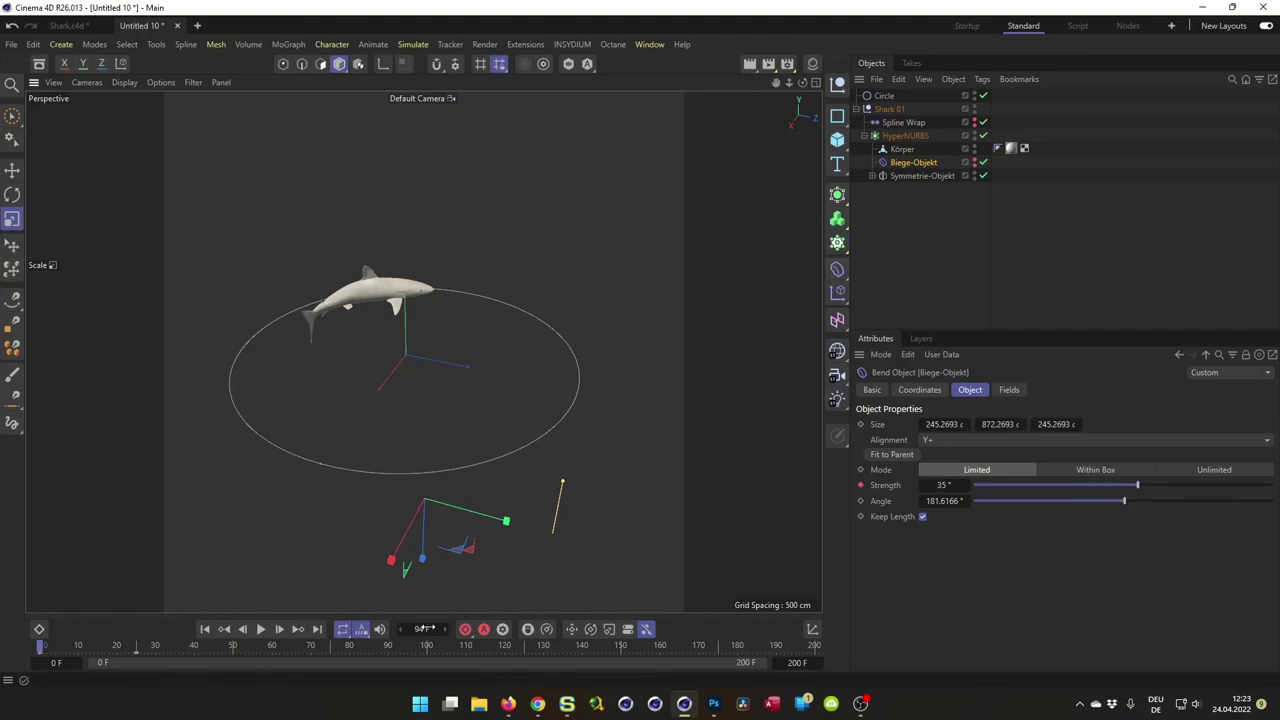
# - At frame 25, set the tail bend Strength to -70°
pyautogui.moveTo(43, 648); pyautogui.dragTo(138, 654)
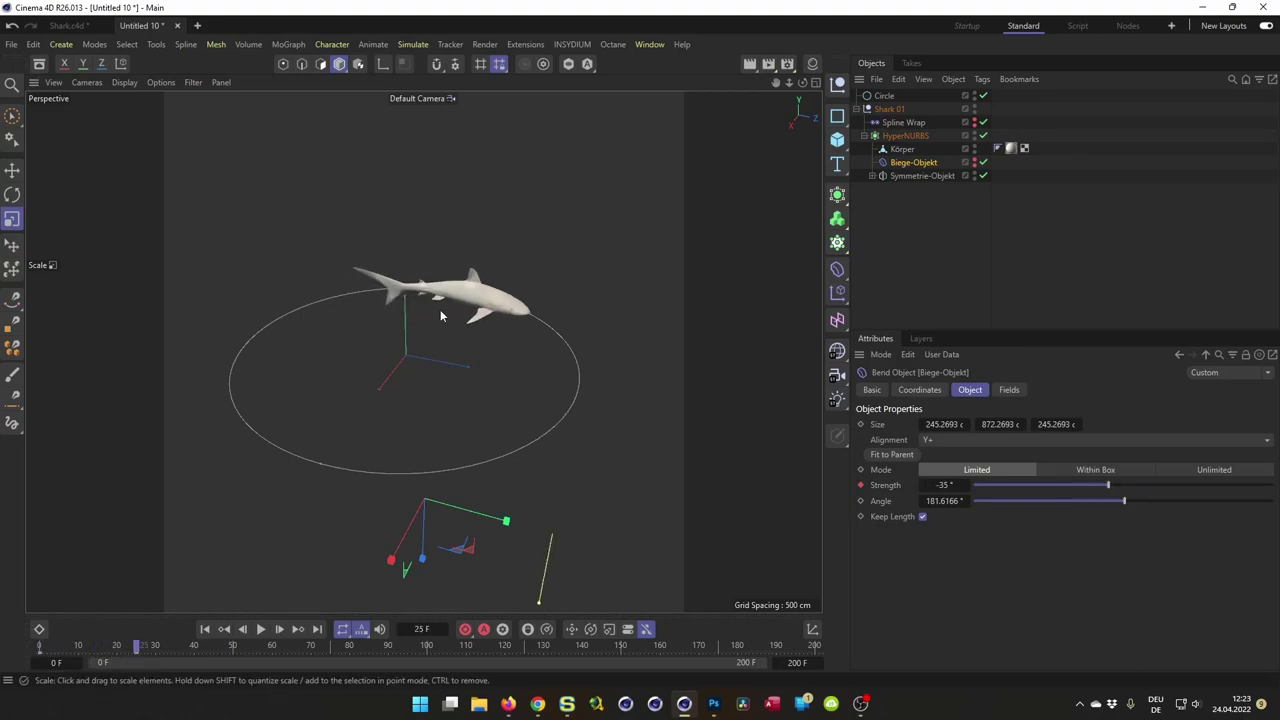
pyautogui.keyDown('alt'); pyautogui.moveTo(440, 309); pyautogui.dragTo(410, 350); pyautogui.keyUp('alt')
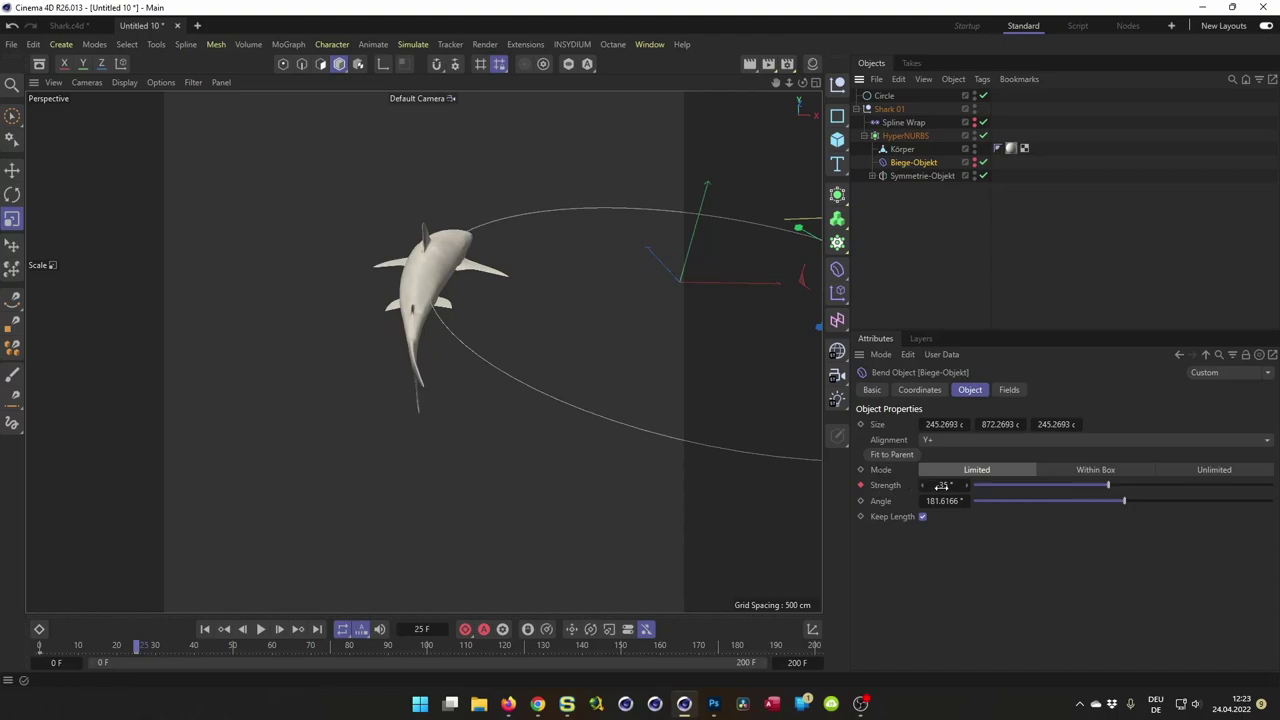
pyautogui.moveTo(941, 485); pyautogui.dragTo(905, 485)
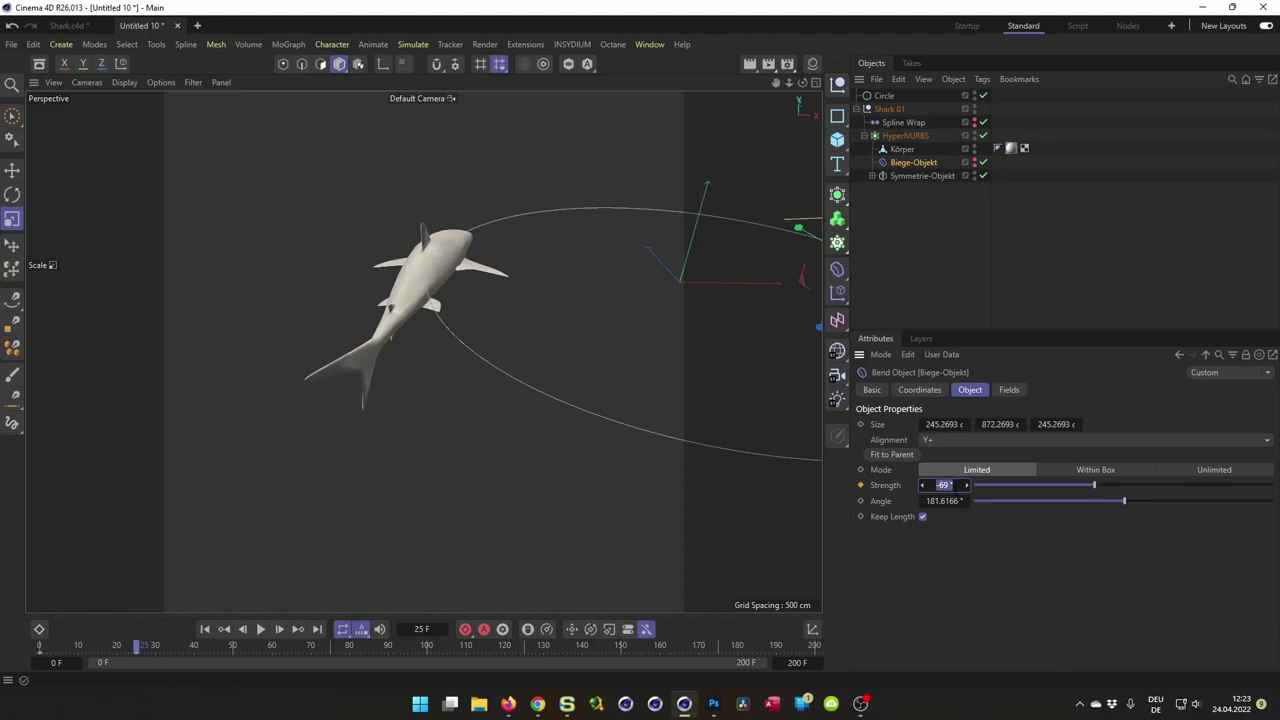
pyautogui.moveTo(905, 485); pyautogui.dragTo(903, 485)
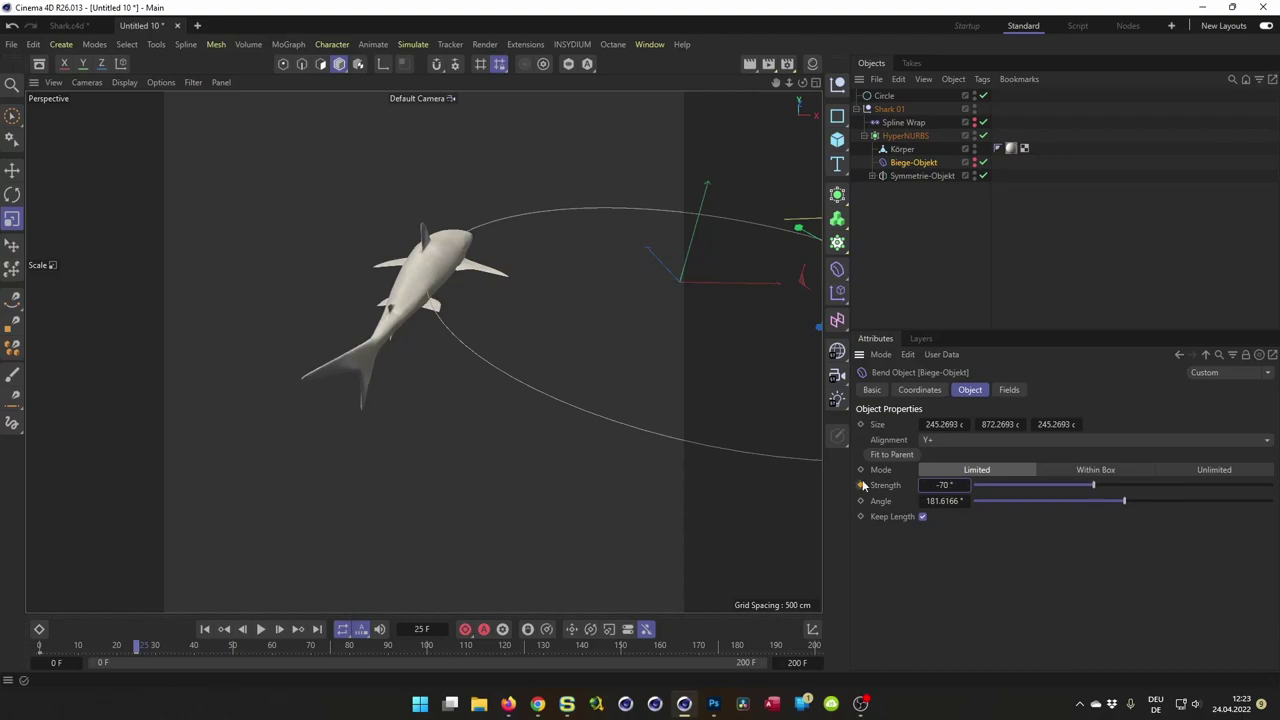
# - Play the animation to check the tail swing, then switch to Instagram in the browser
pyautogui.scroll(-5, 540, 345)
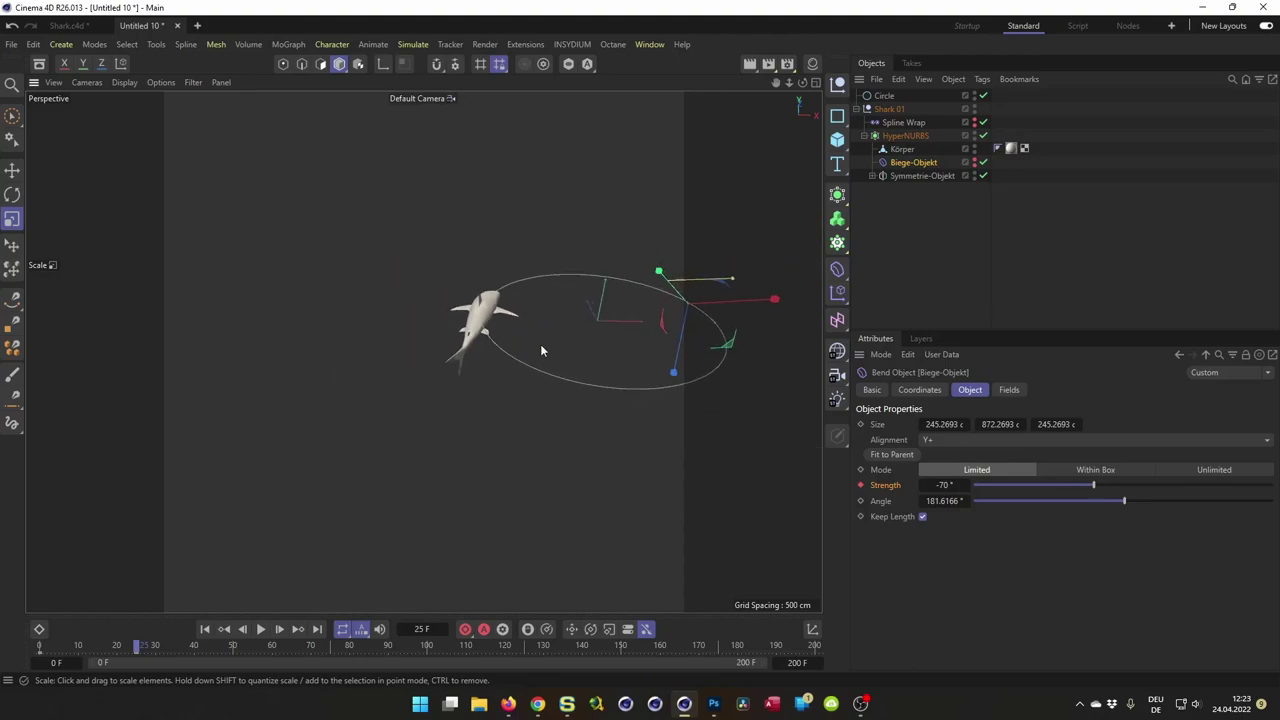
pyautogui.keyDown('alt'); pyautogui.moveTo(553, 335); pyautogui.dragTo(423, 351); pyautogui.keyUp('alt')
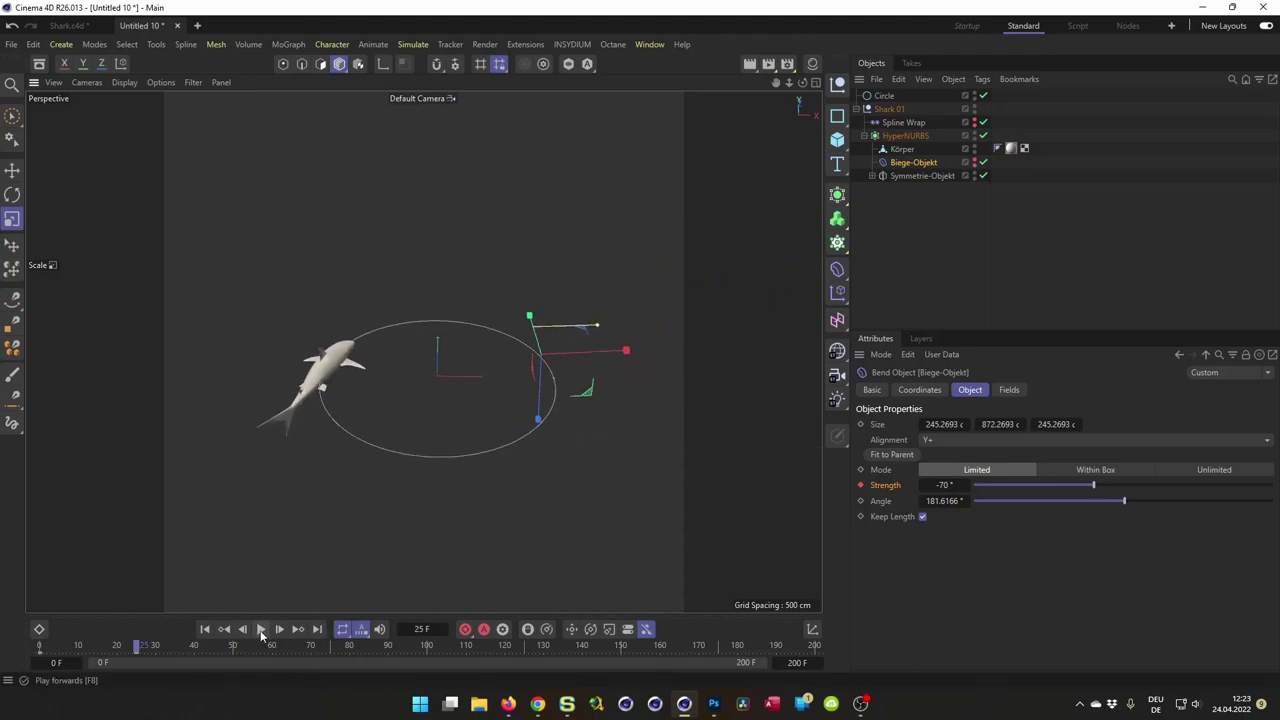
pyautogui.click(261, 630)
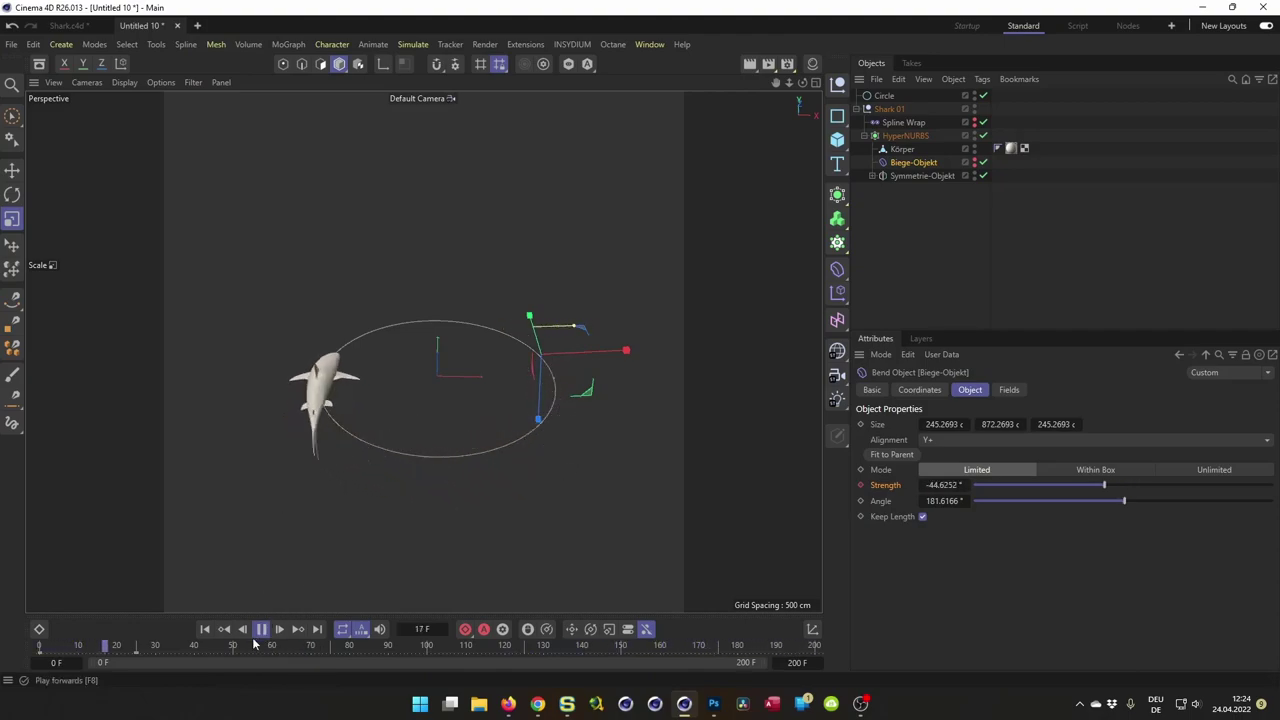
pyautogui.click(260, 629)
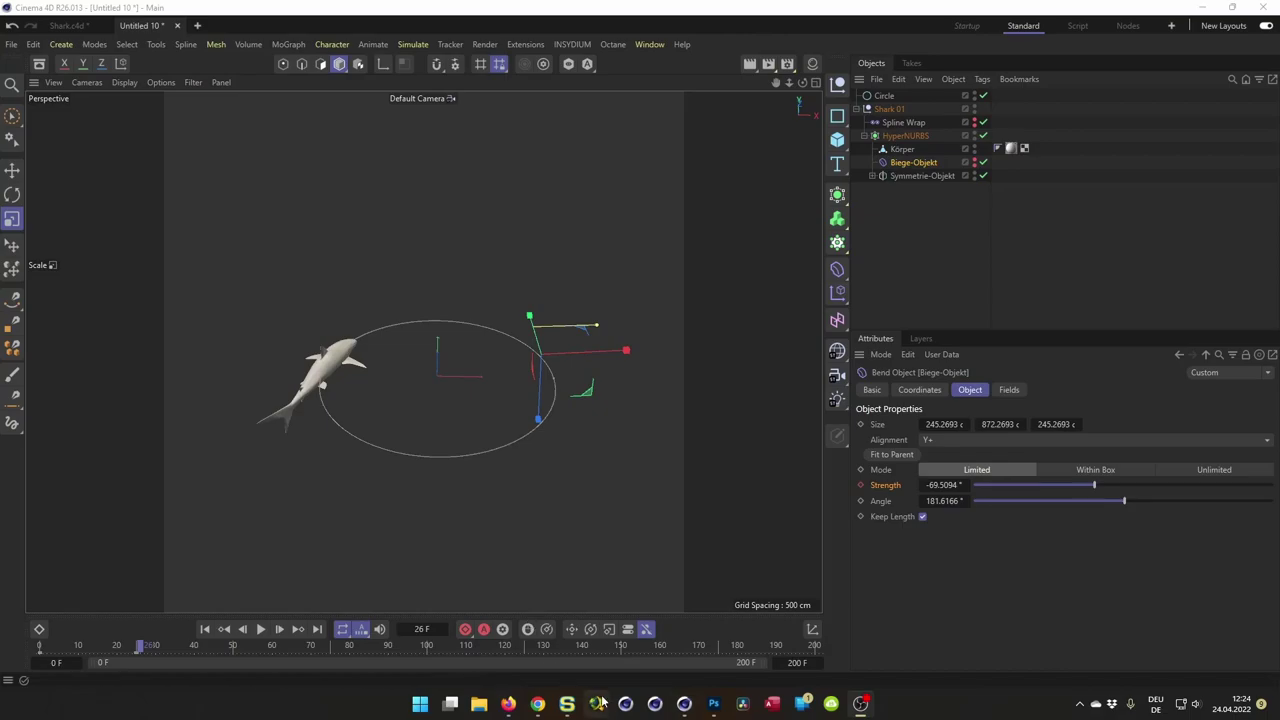
pyautogui.click(540, 704)
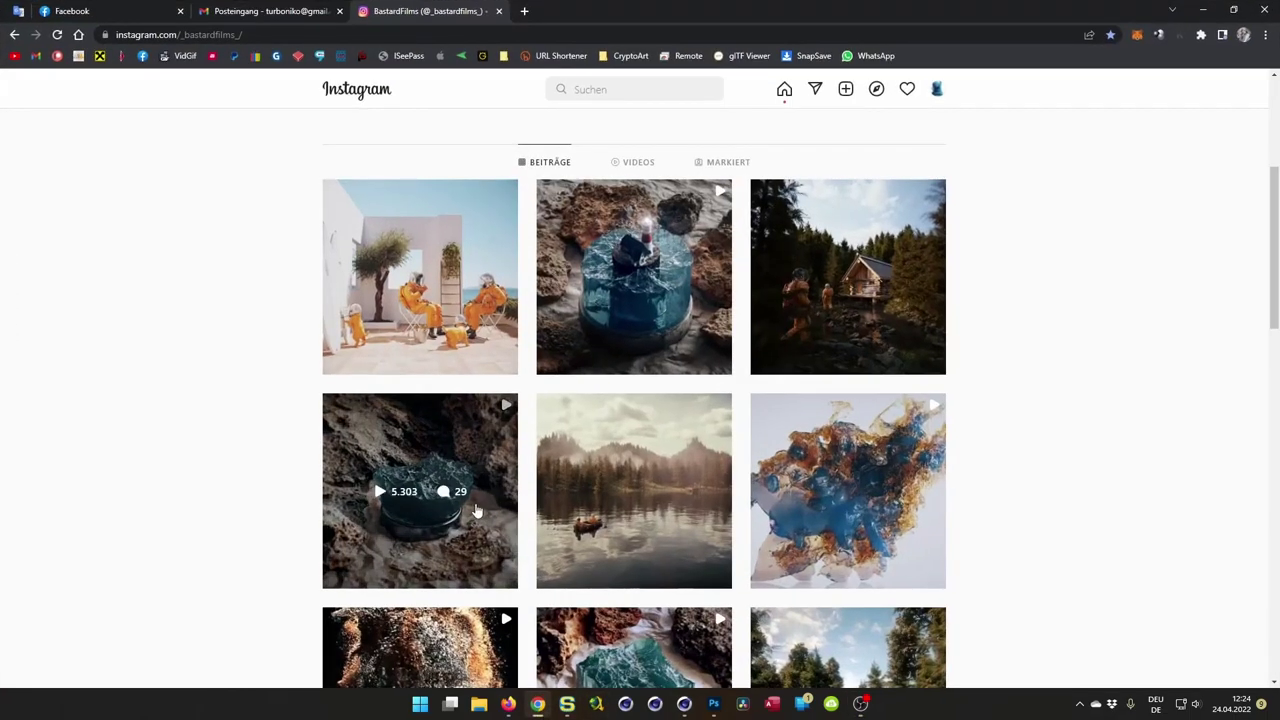
pyautogui.click(460, 514)
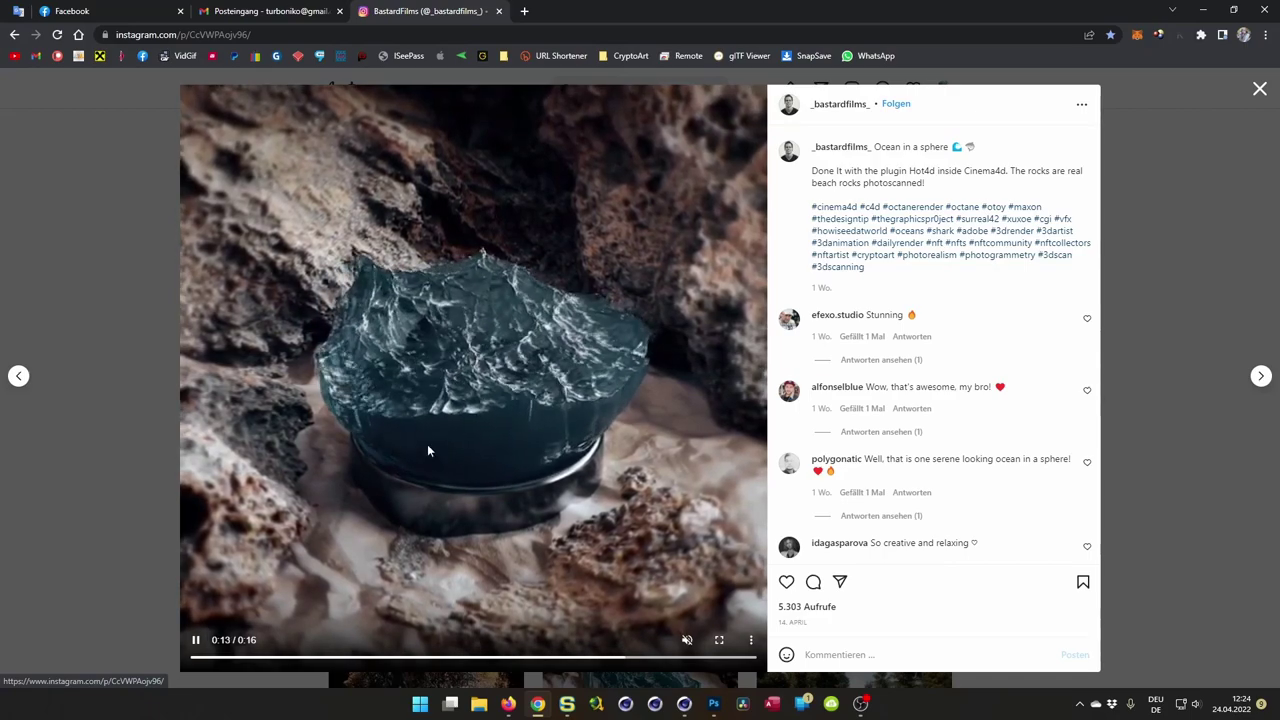
pyautogui.click(1150, 322)
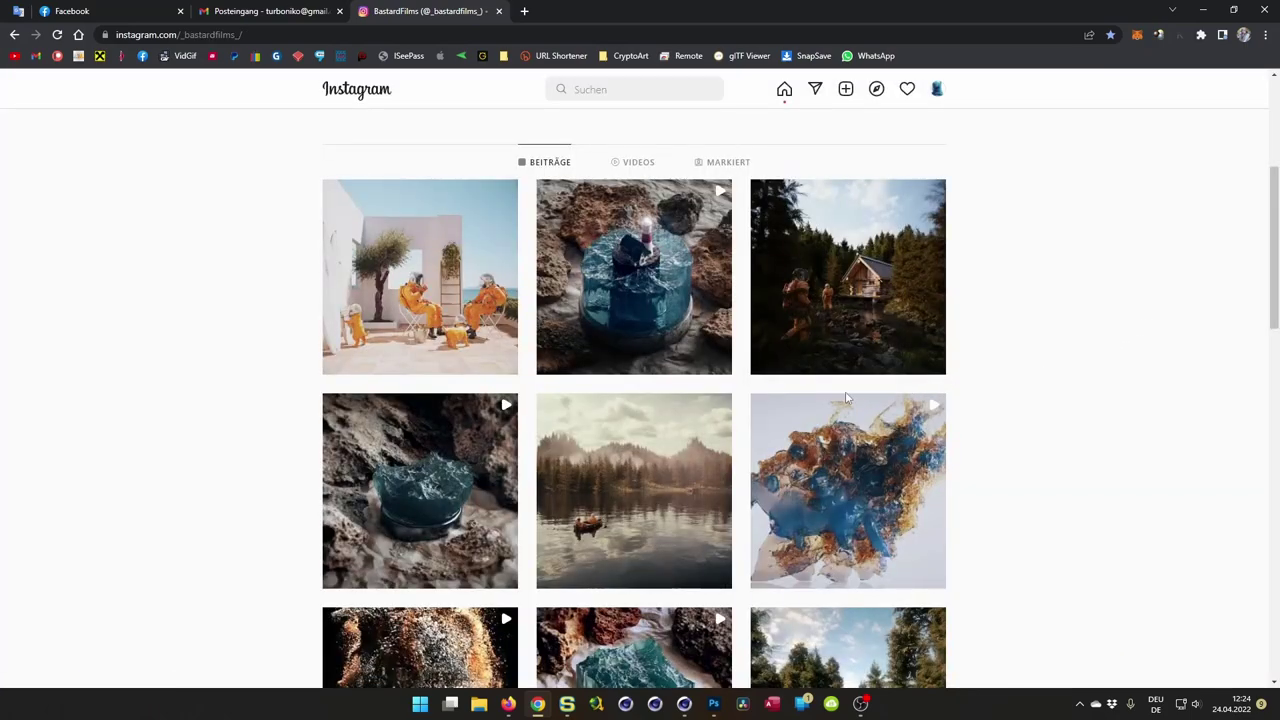
pyautogui.scroll(-2, 622, 324)
pyautogui.click(614, 508)
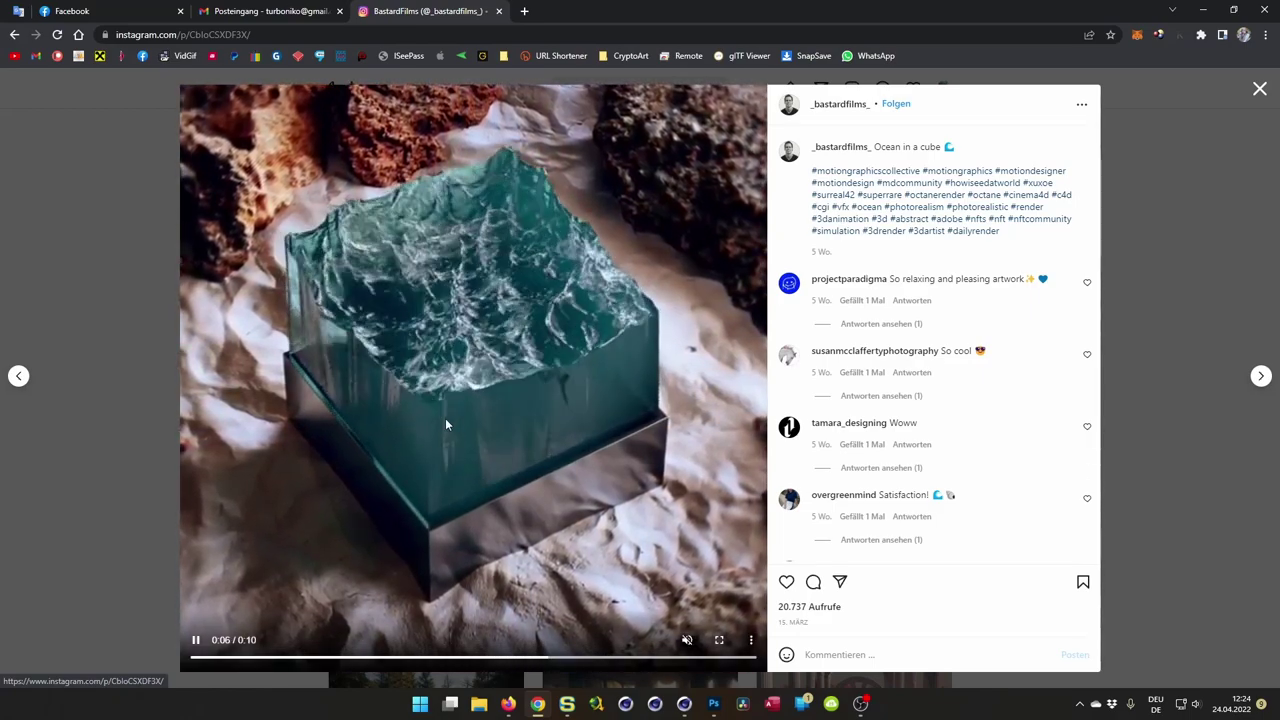
pyautogui.click(1136, 261)
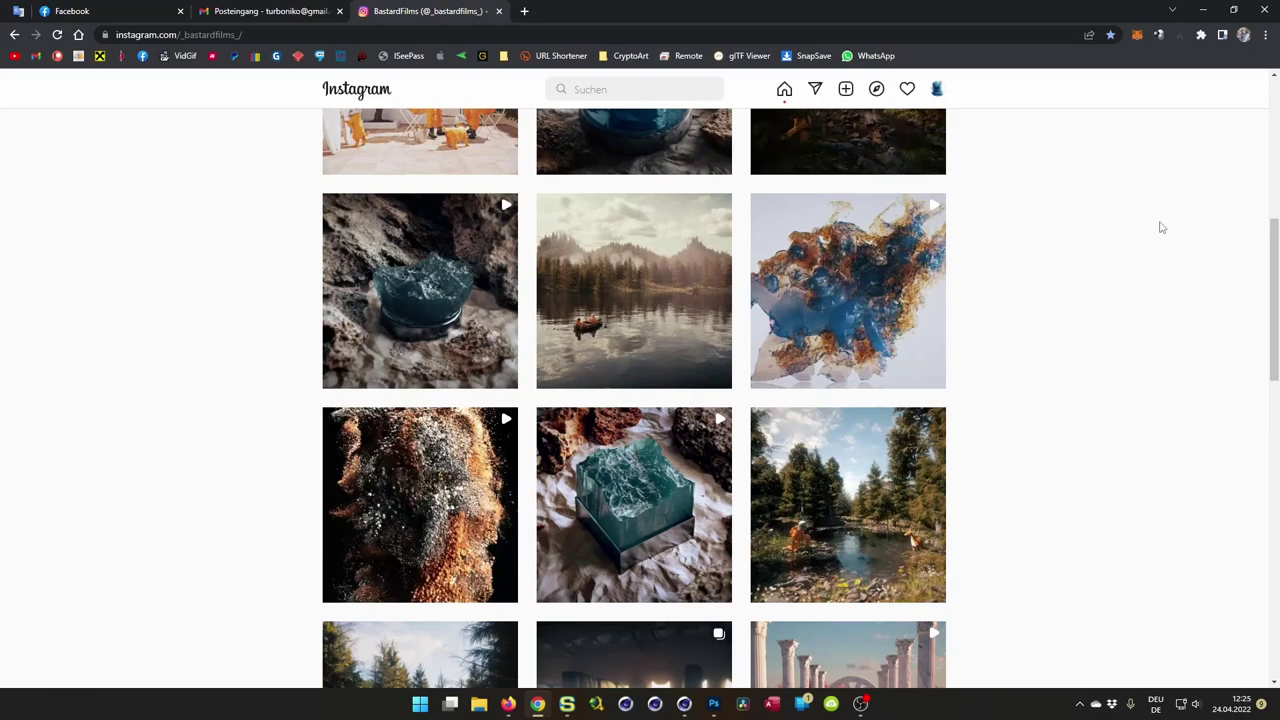
# - Minimise Chrome and switch Cinema 4D to the Startup layout
pyautogui.click(1203, 10)
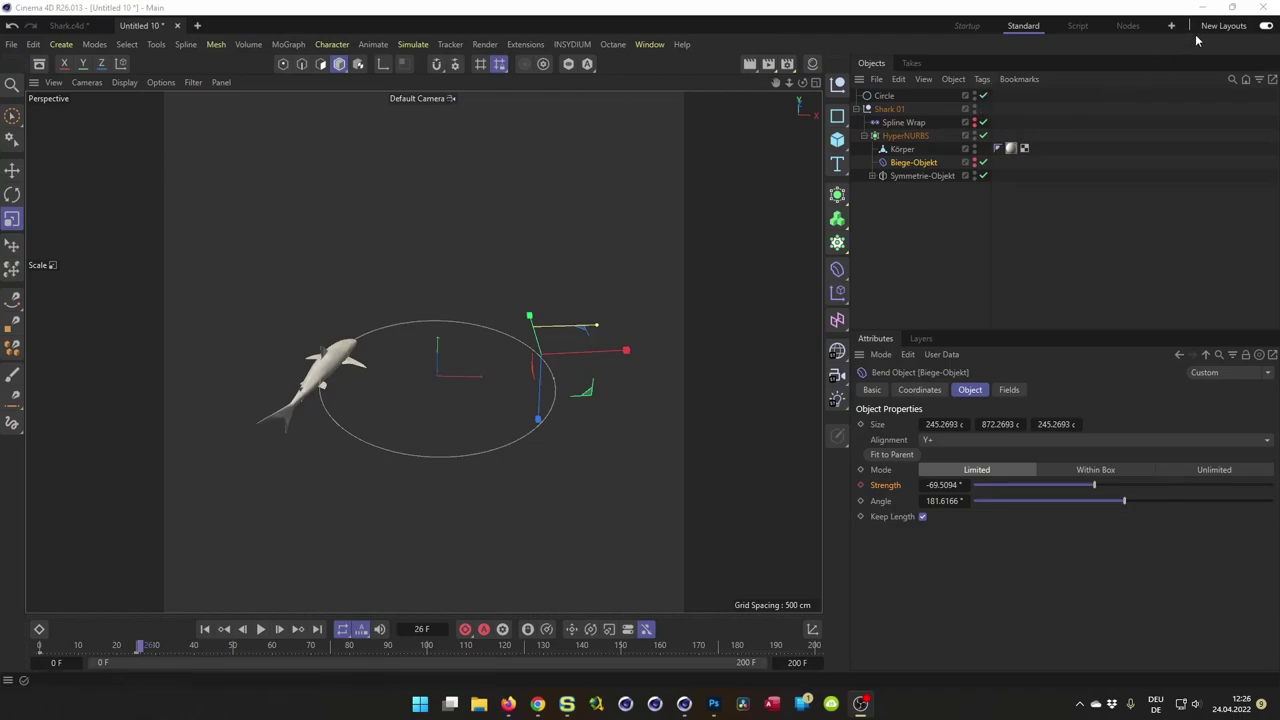
pyautogui.click(968, 25)
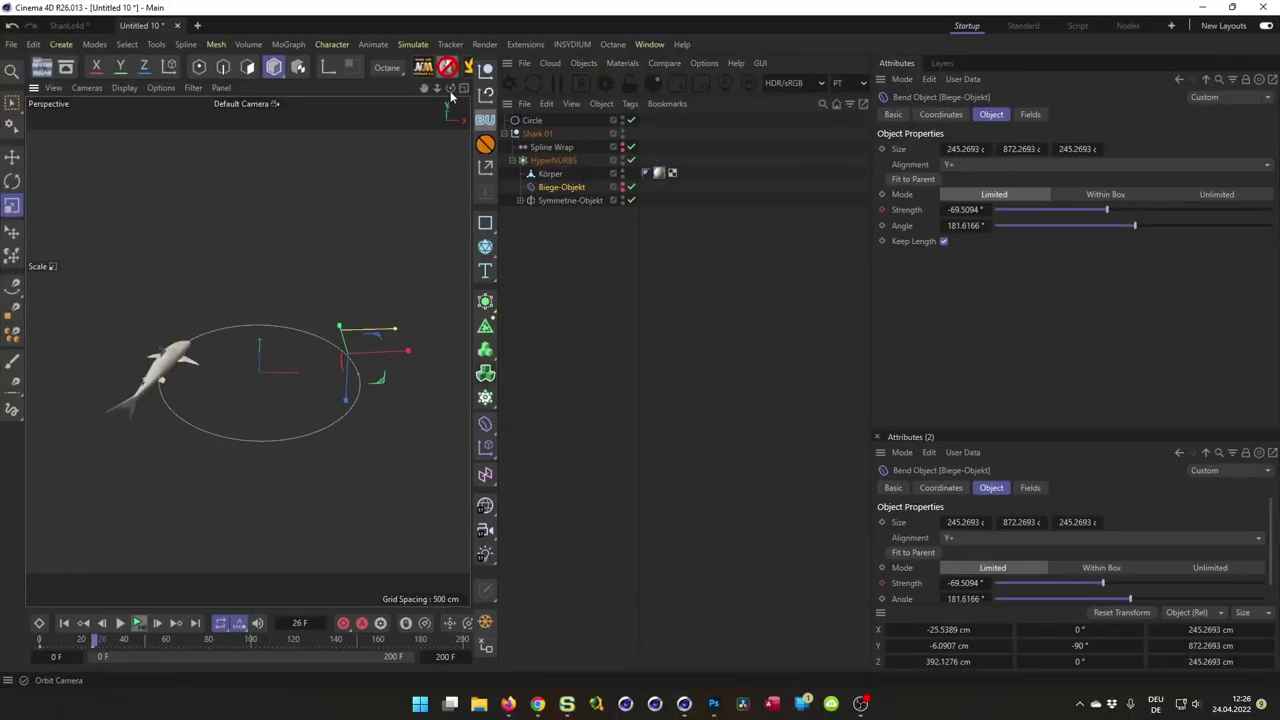
# - Open the Render Settings window and move it out of the way
pyautogui.click(487, 271)
pyautogui.moveTo(366, 71); pyautogui.dragTo(214, 70, button='middle')
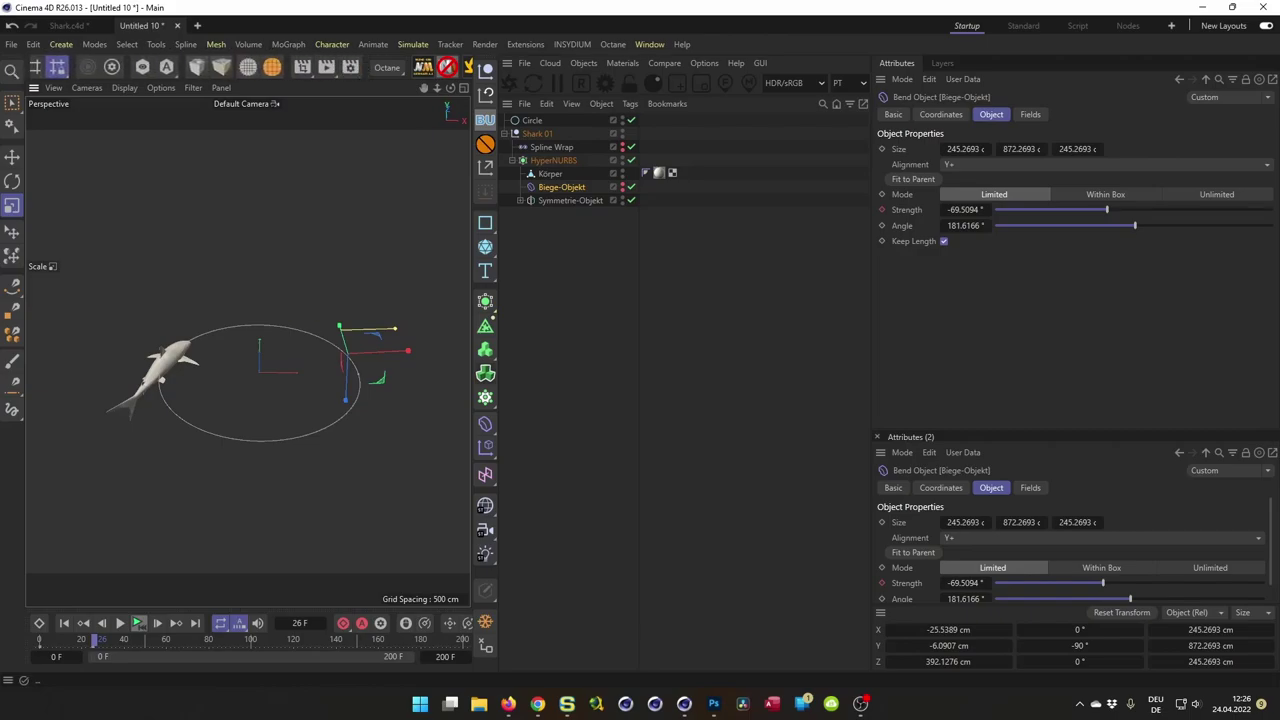
pyautogui.click(398, 72)
pyautogui.click(350, 67)
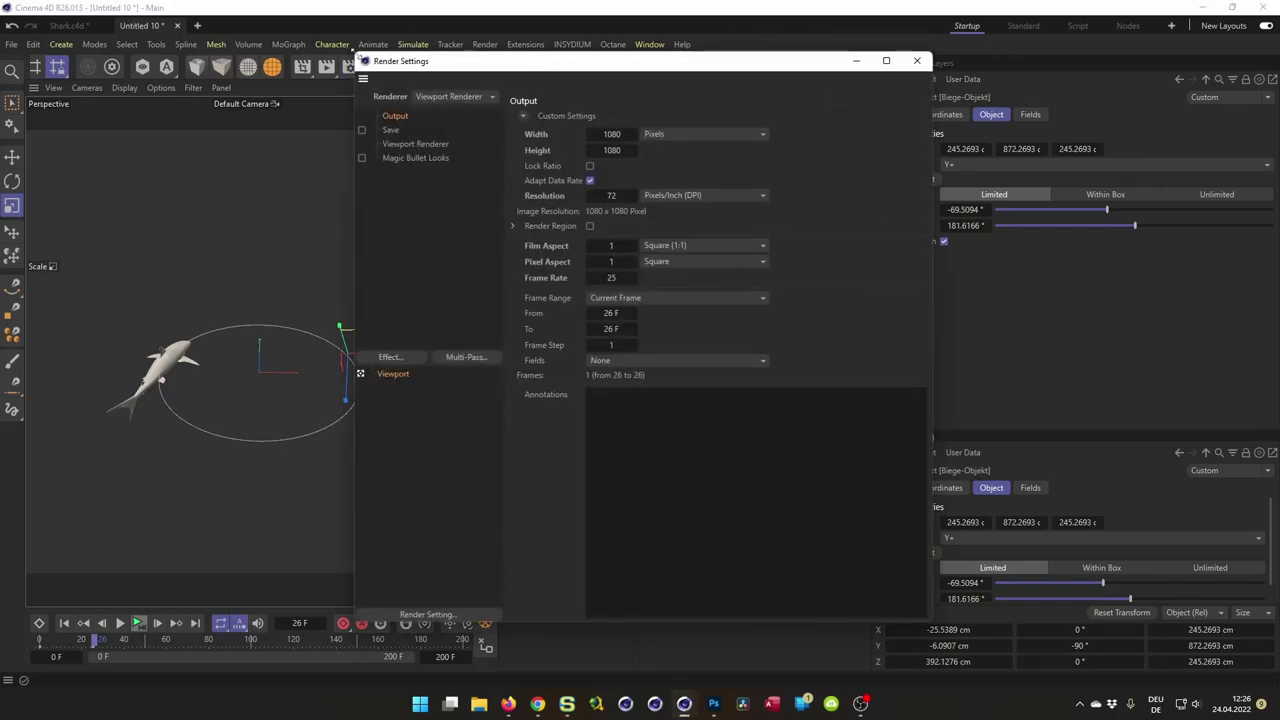
pyautogui.moveTo(410, 66); pyautogui.dragTo(563, 149)
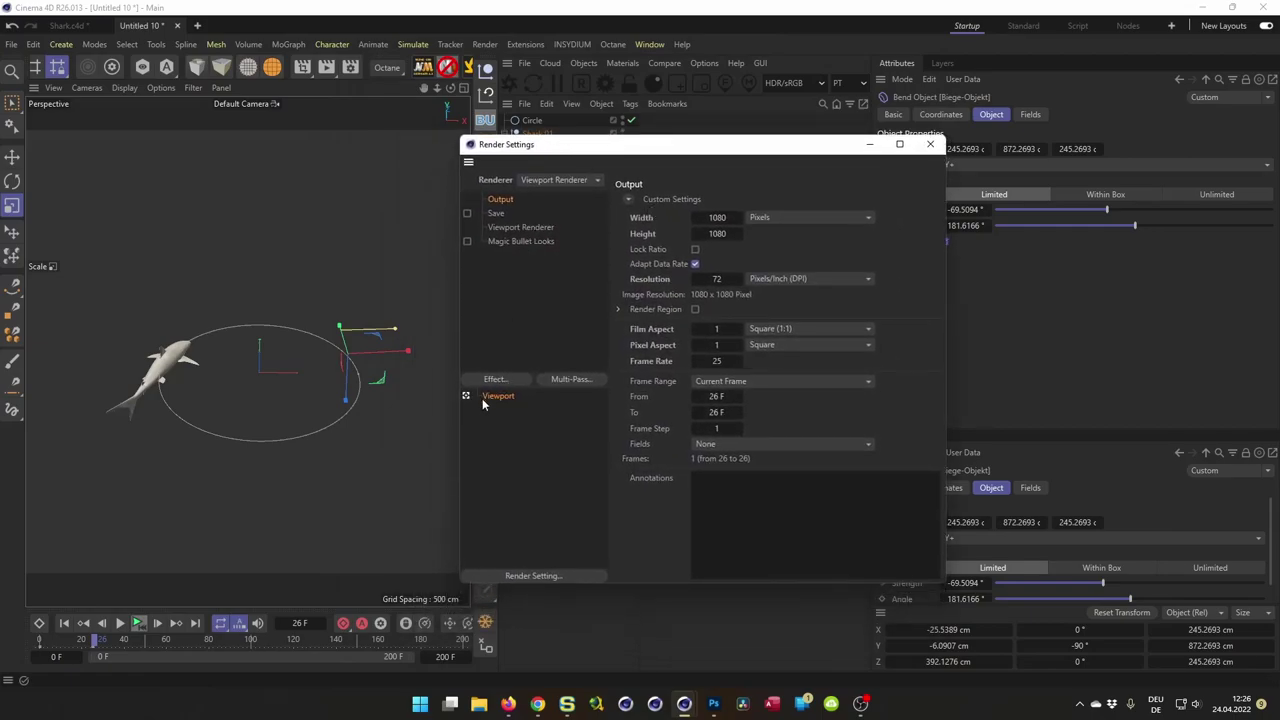
# - Set the renderer to Octane, apply the High GI preset, review Physical settings, and close
pyautogui.click(387, 67)
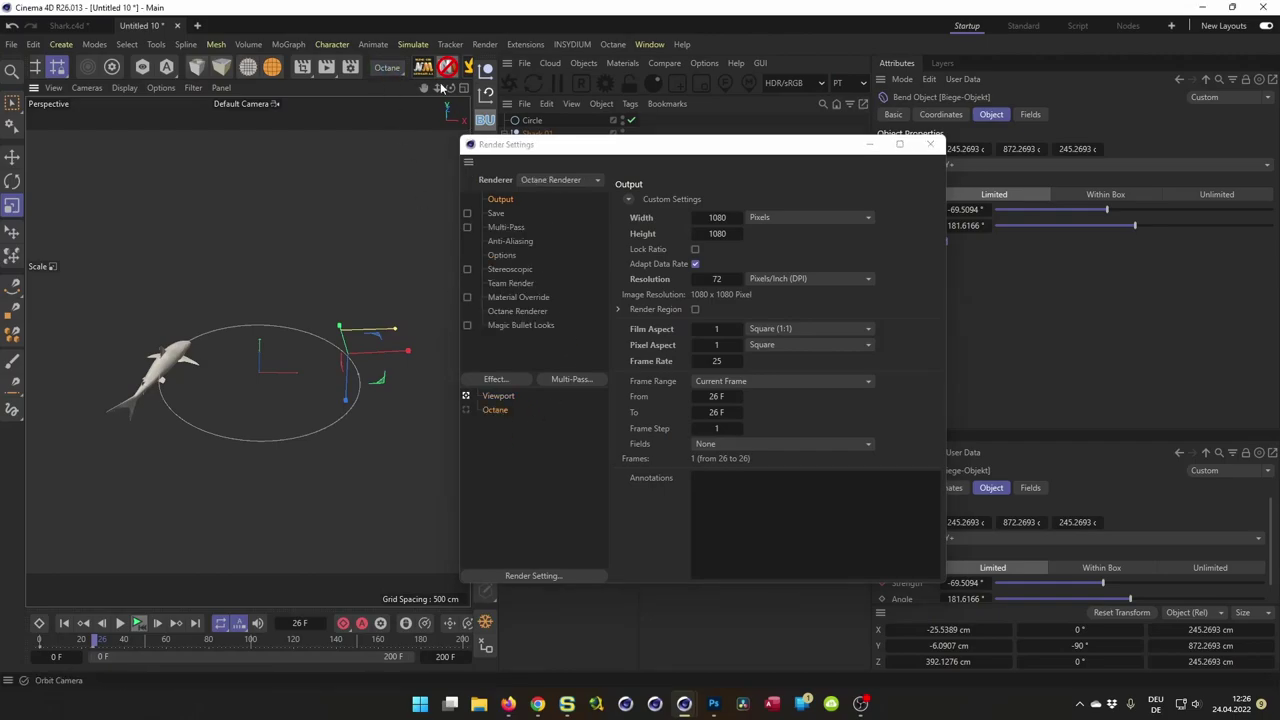
pyautogui.click(403, 77)
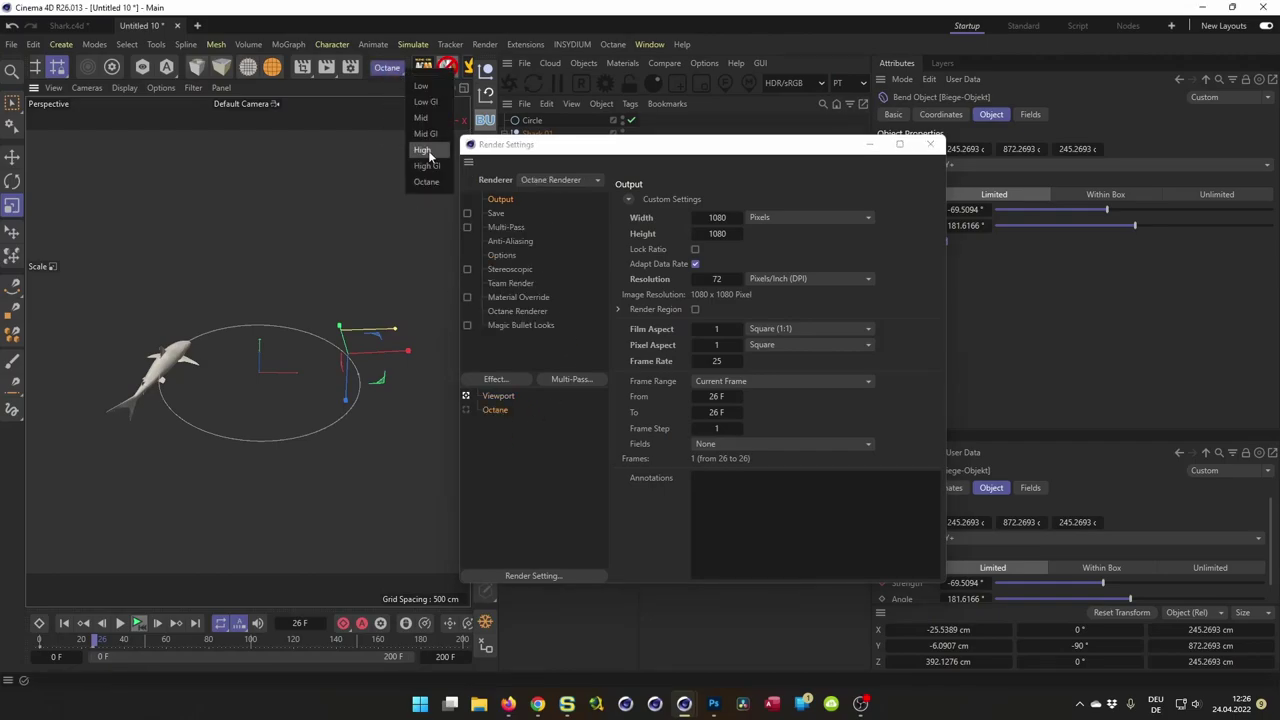
pyautogui.click(428, 152)
pyautogui.click(403, 74)
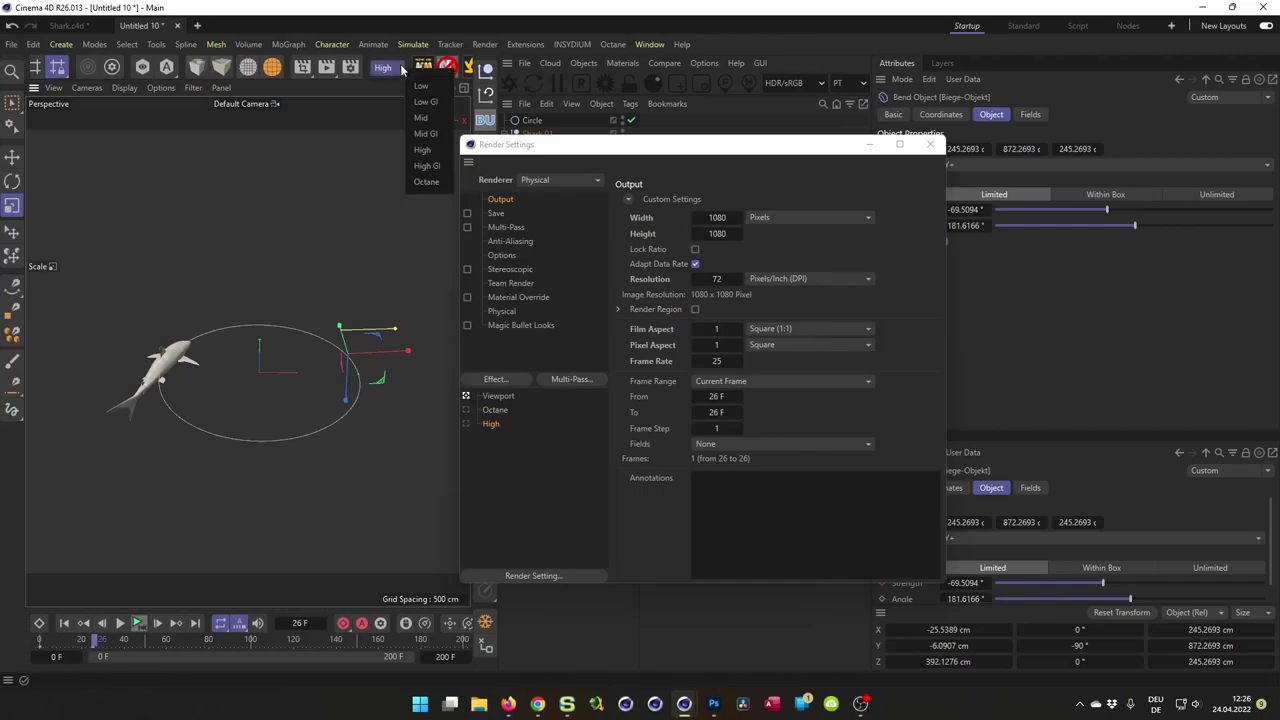
pyautogui.click(420, 166)
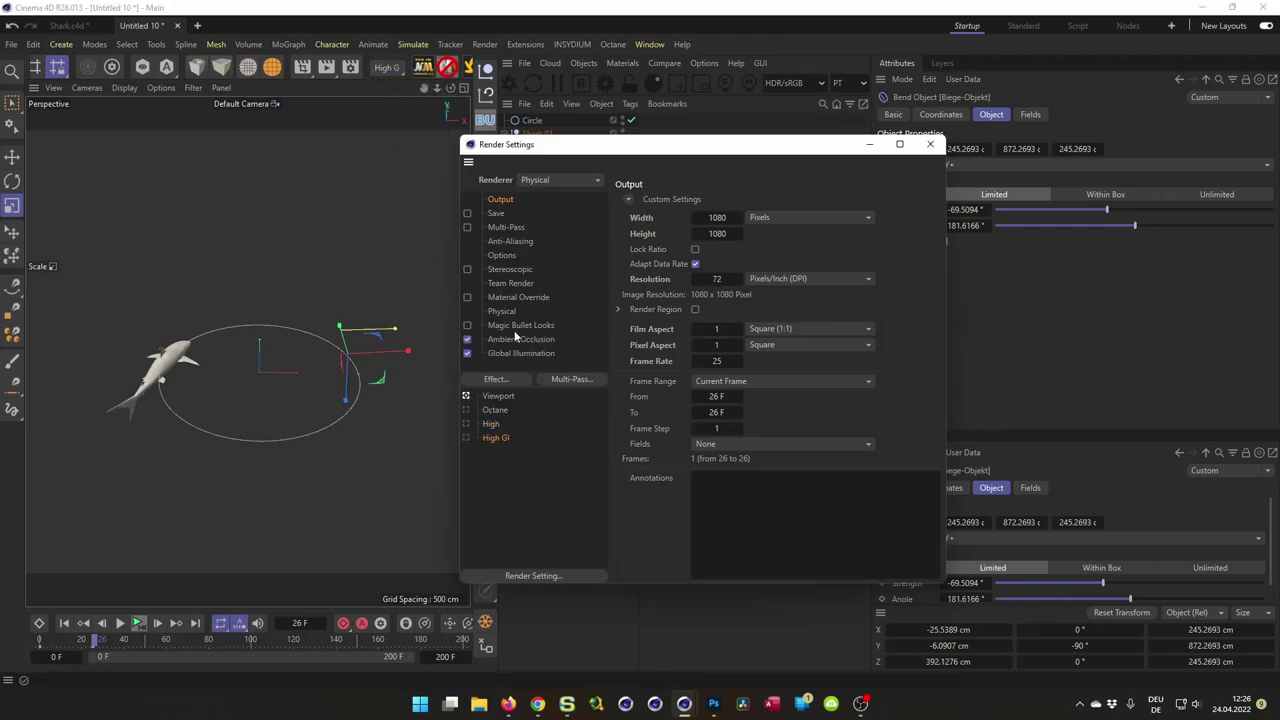
pyautogui.click(501, 311)
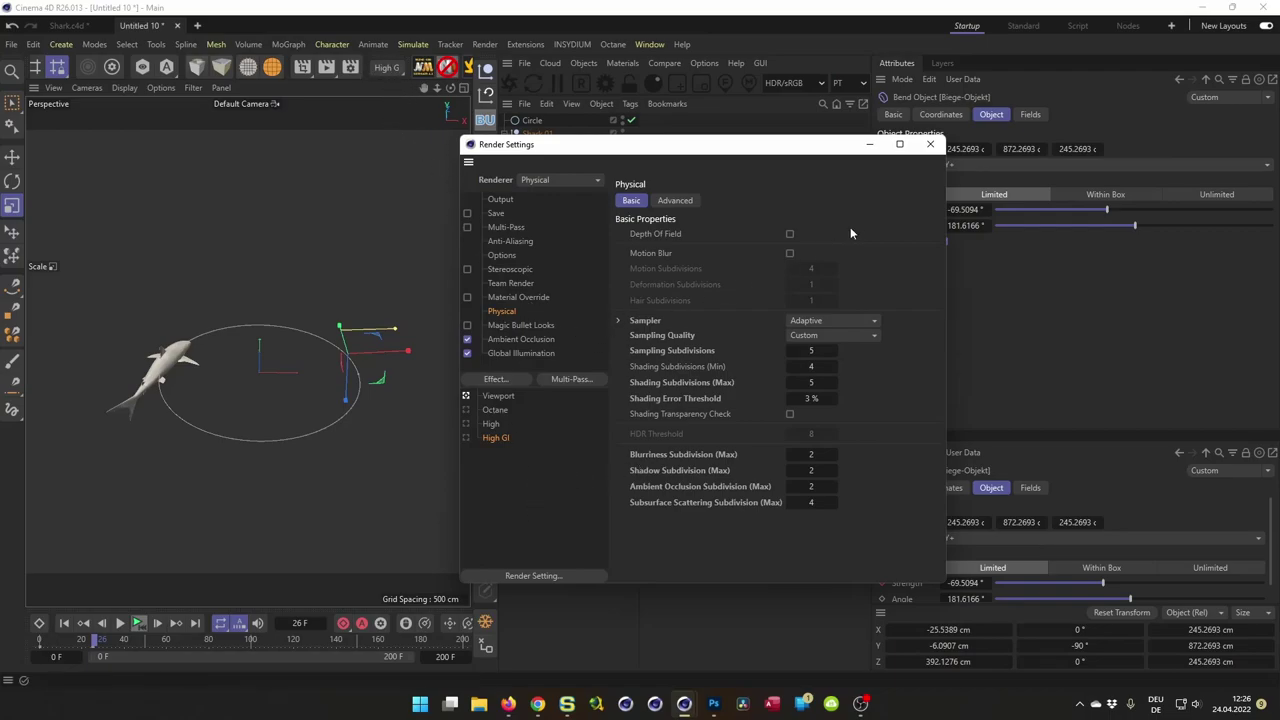
pyautogui.click(931, 146)
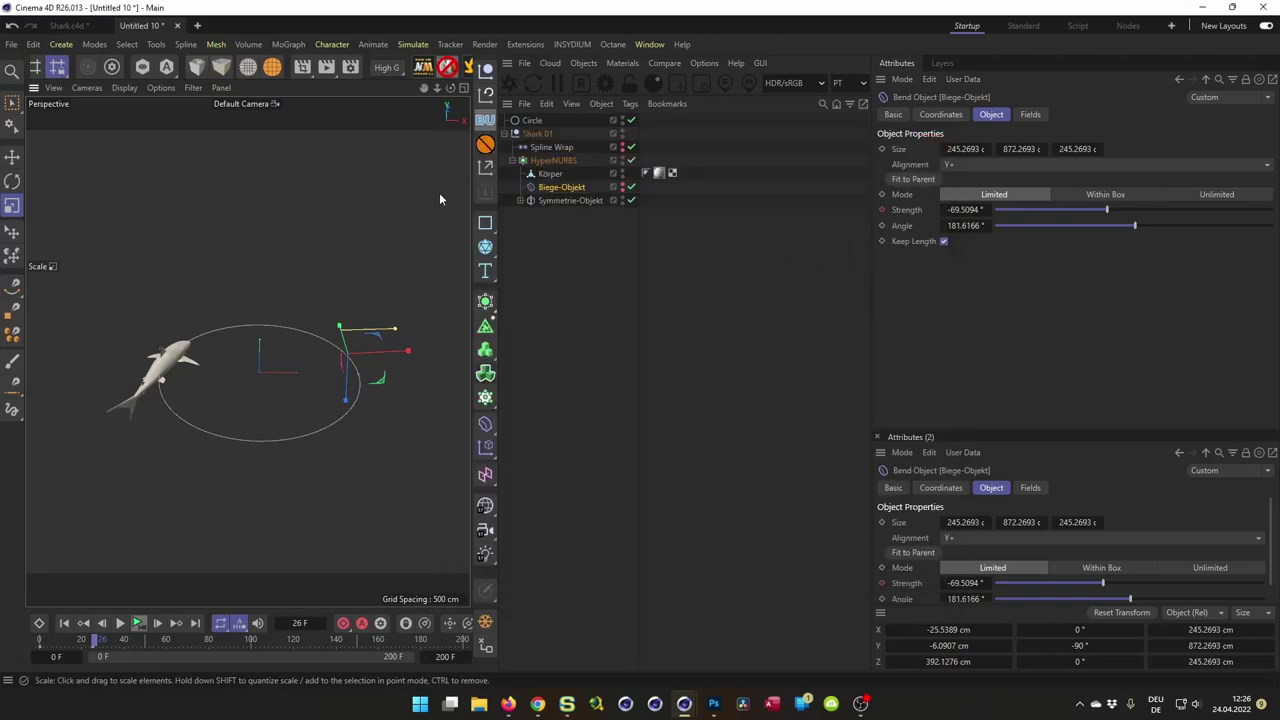